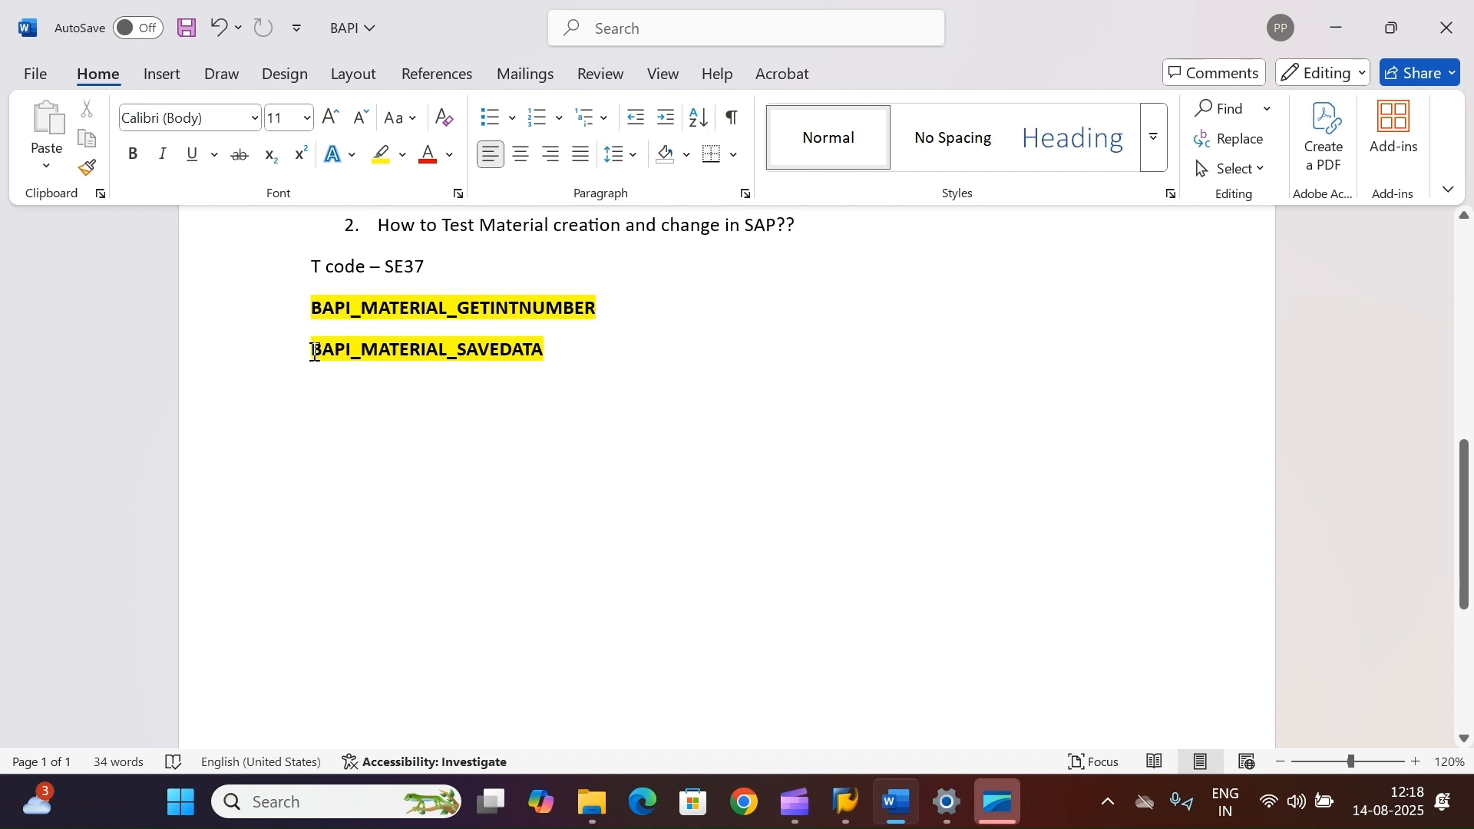
# Step: Review the noted T-code SE37 and the two BAPI names in the document
pyautogui.moveTo(311, 349); pyautogui.dragTo(540, 347)
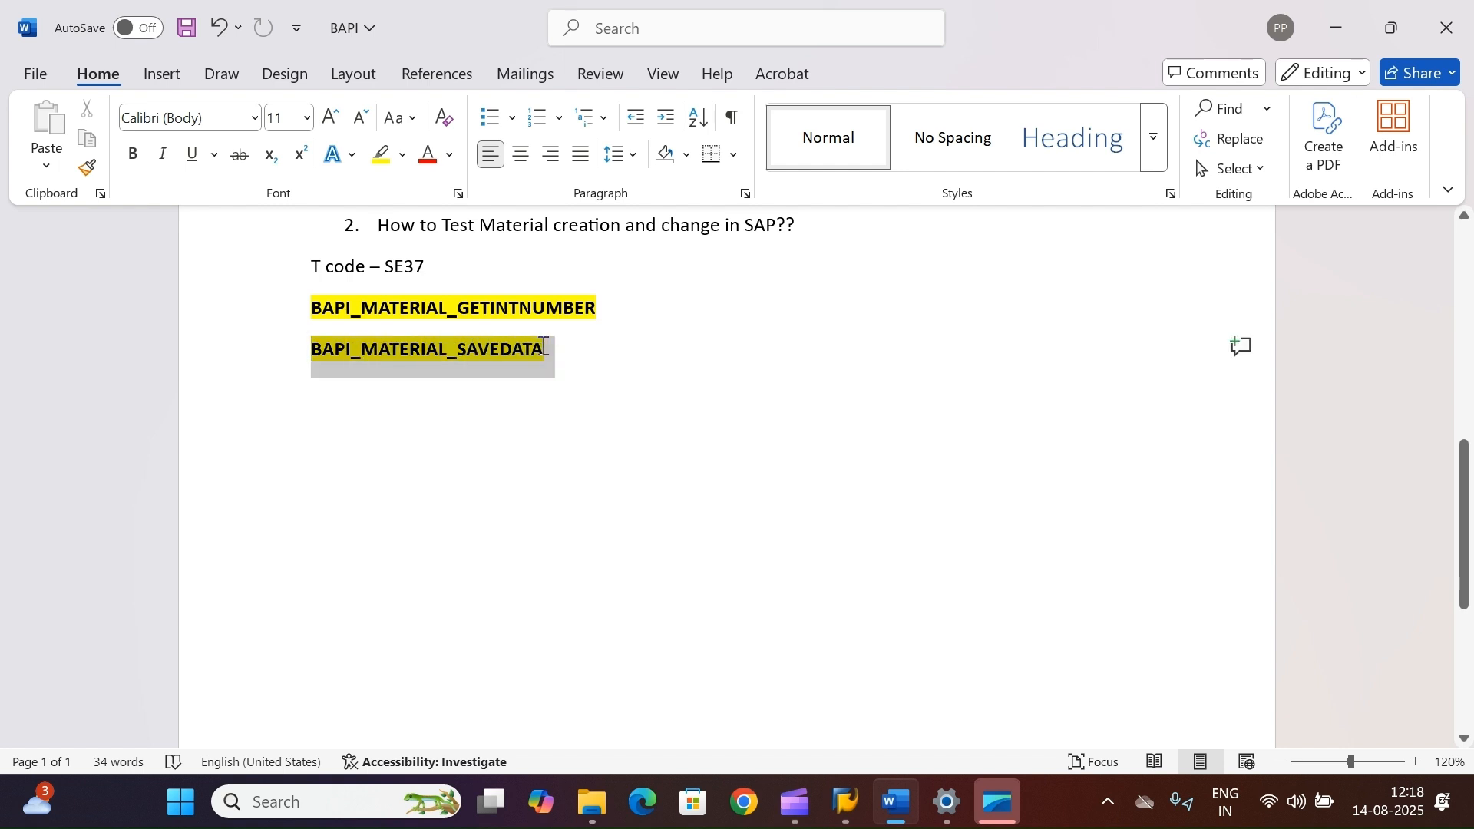
pyautogui.click(548, 396)
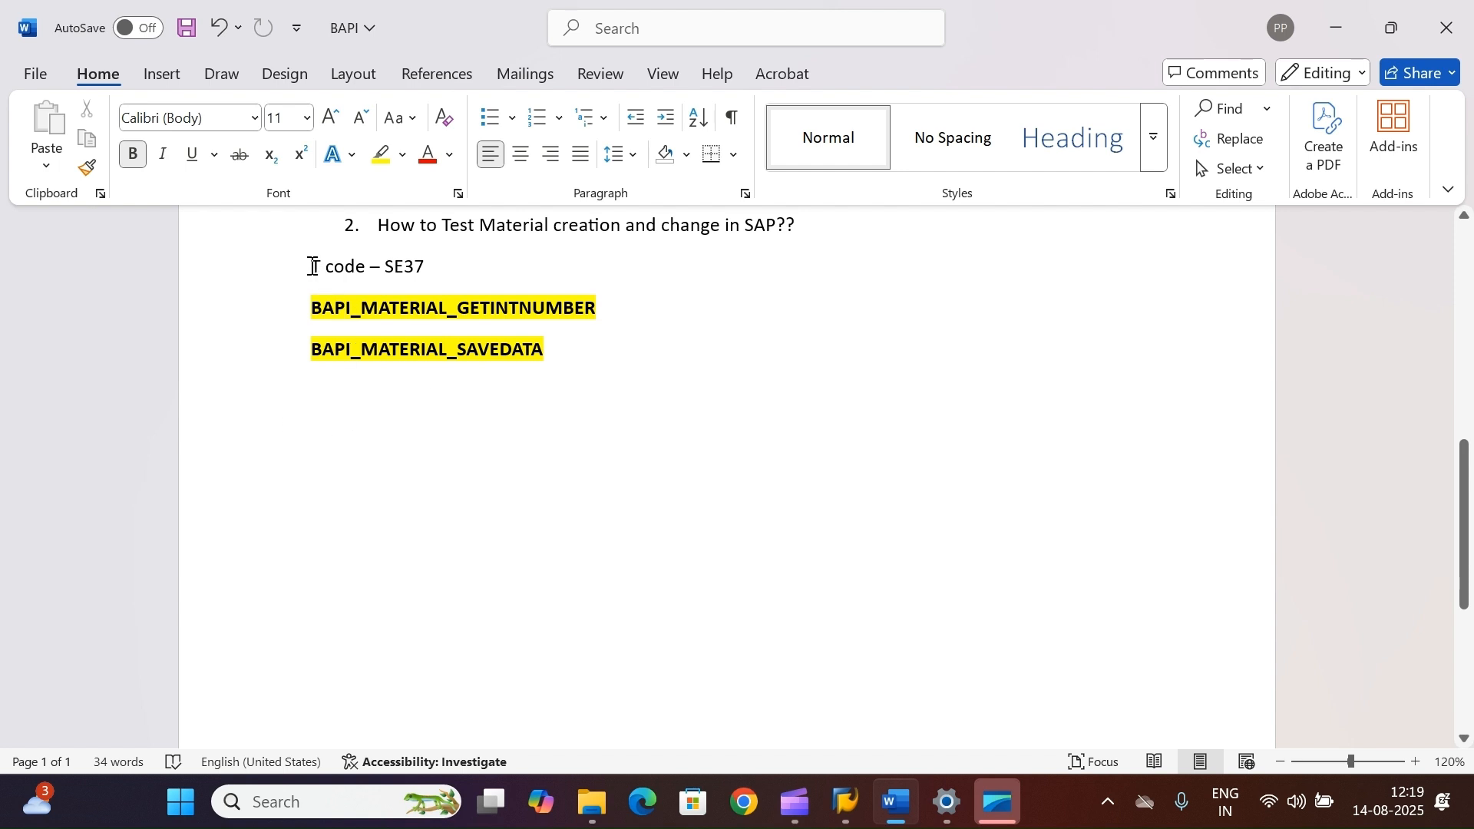
pyautogui.moveTo(428, 267); pyautogui.dragTo(315, 261)
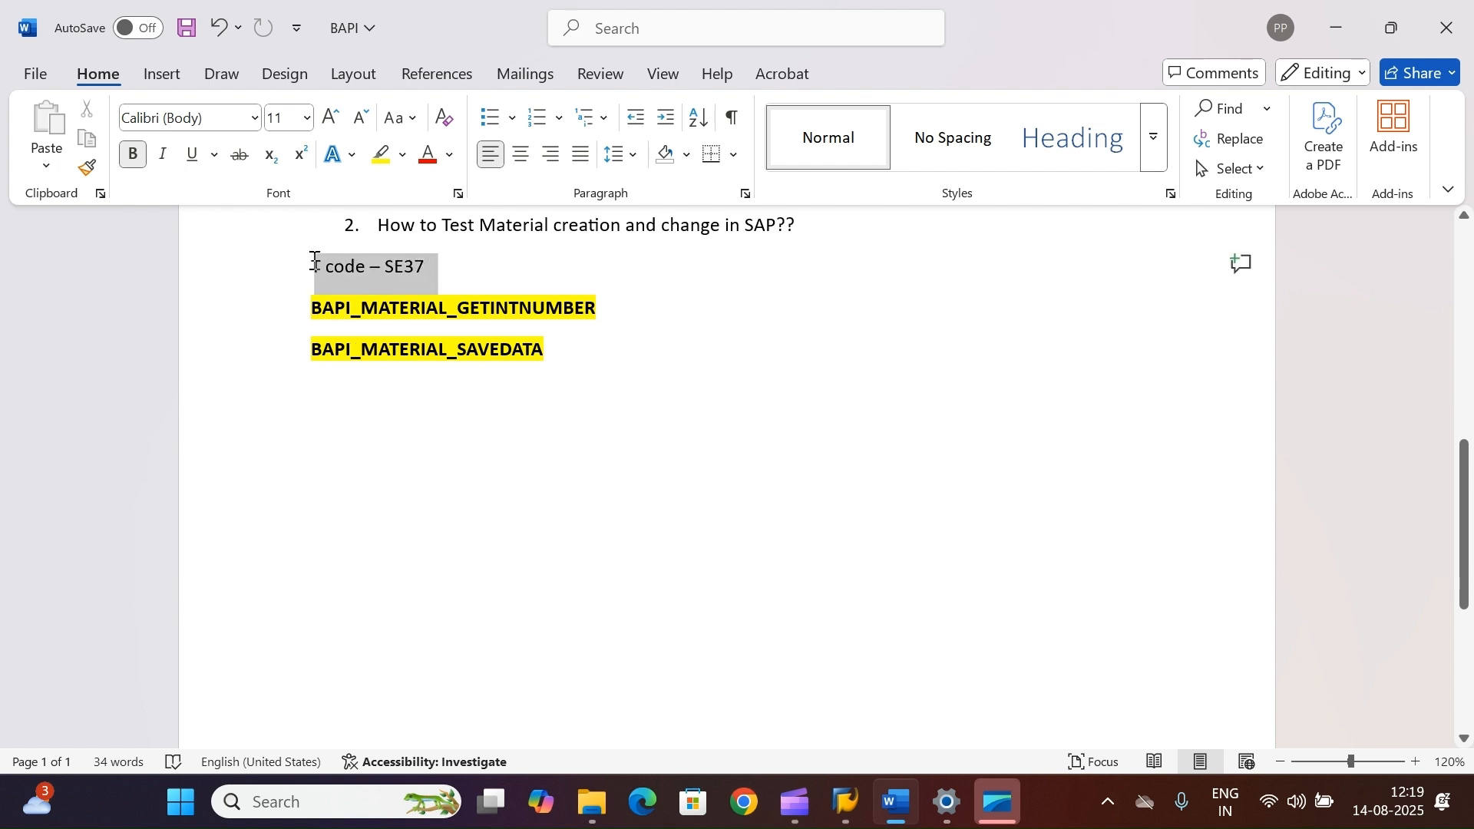
pyautogui.click(658, 493)
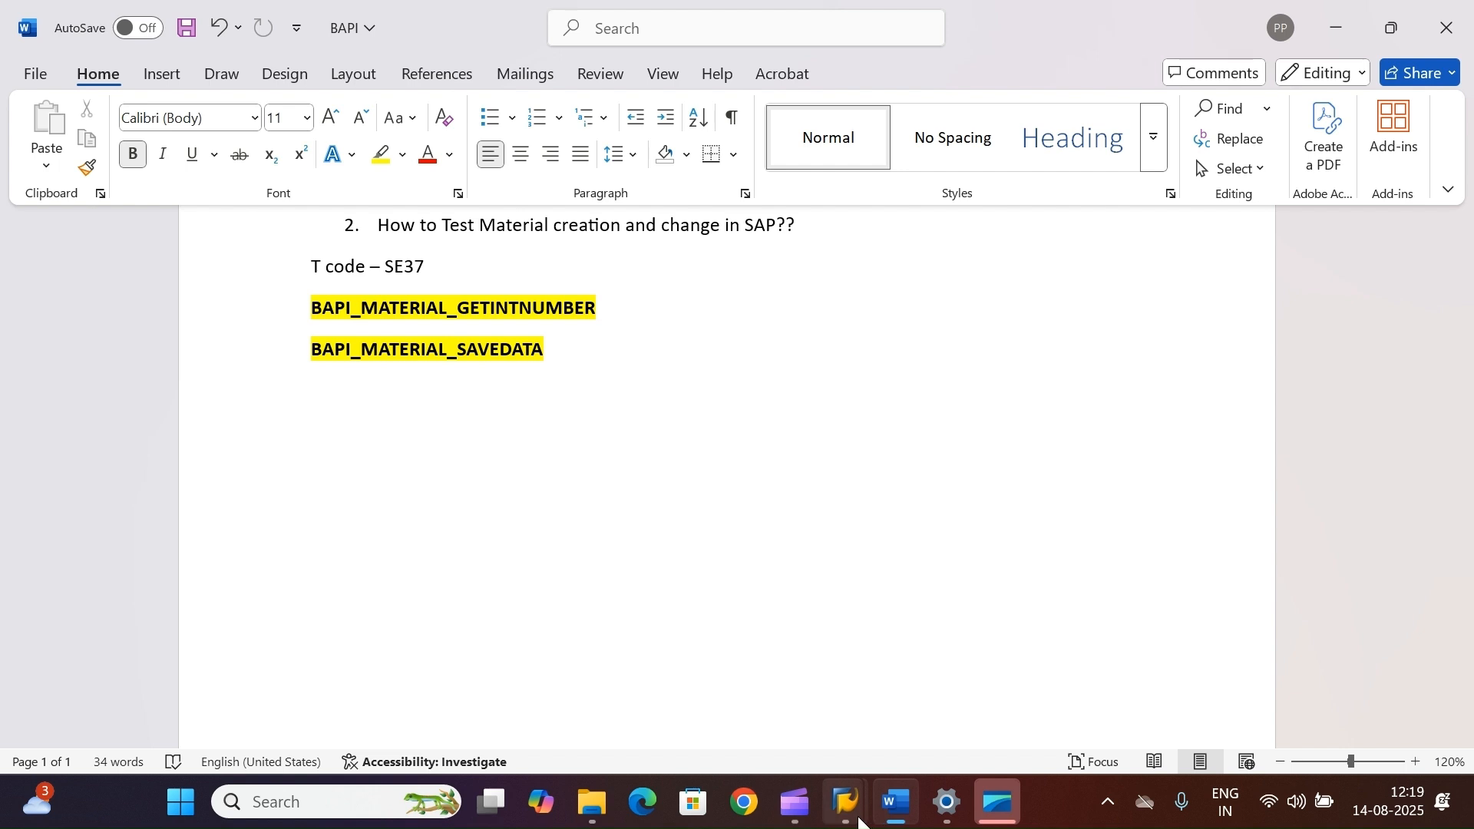
# Step: Switch to the SAP window and start transaction SE37
pyautogui.moveTo(848, 806)
pyautogui.click(909, 688)
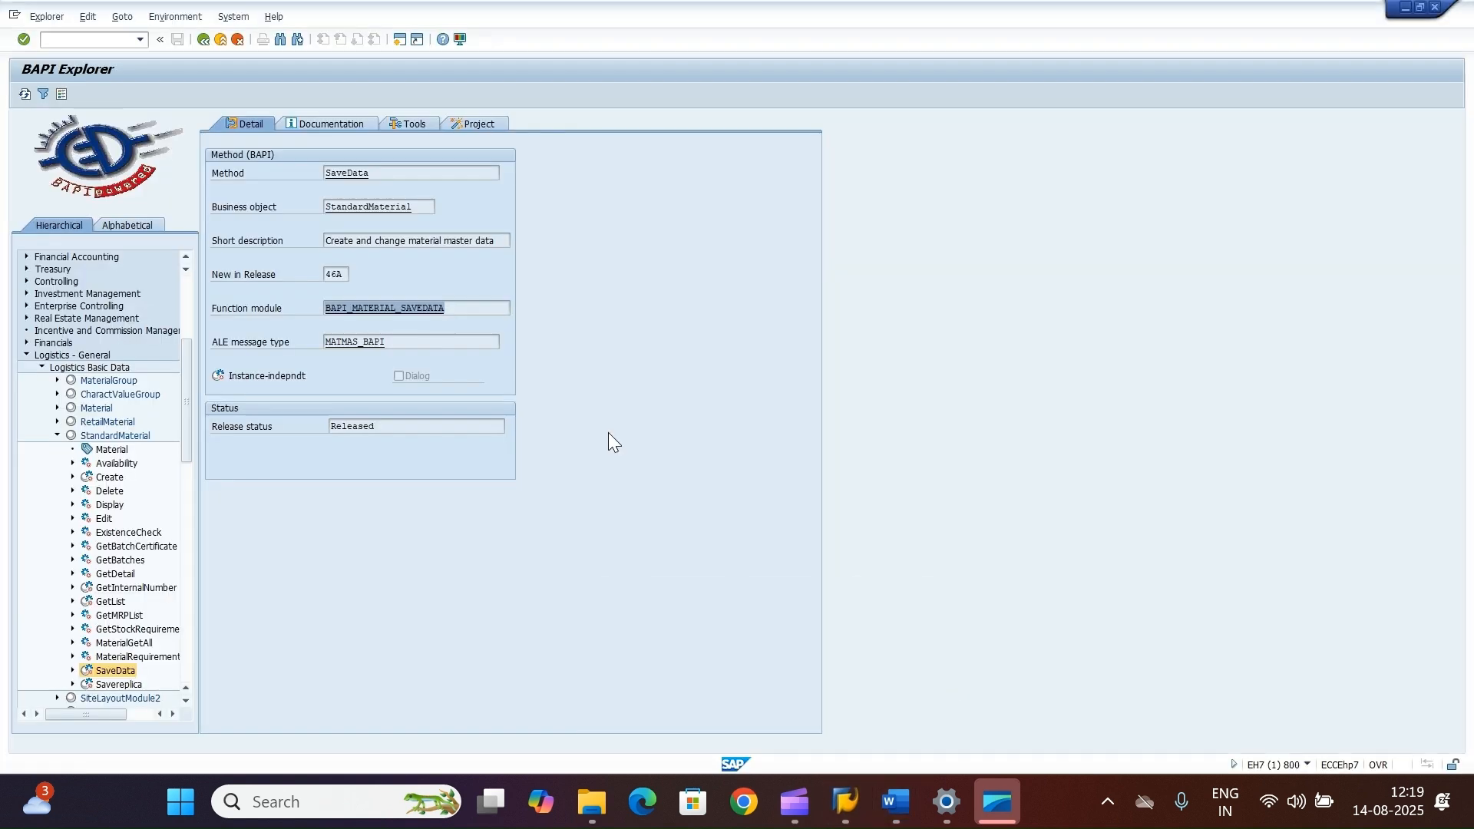
pyautogui.click(85, 39)
pyautogui.write('/nse')
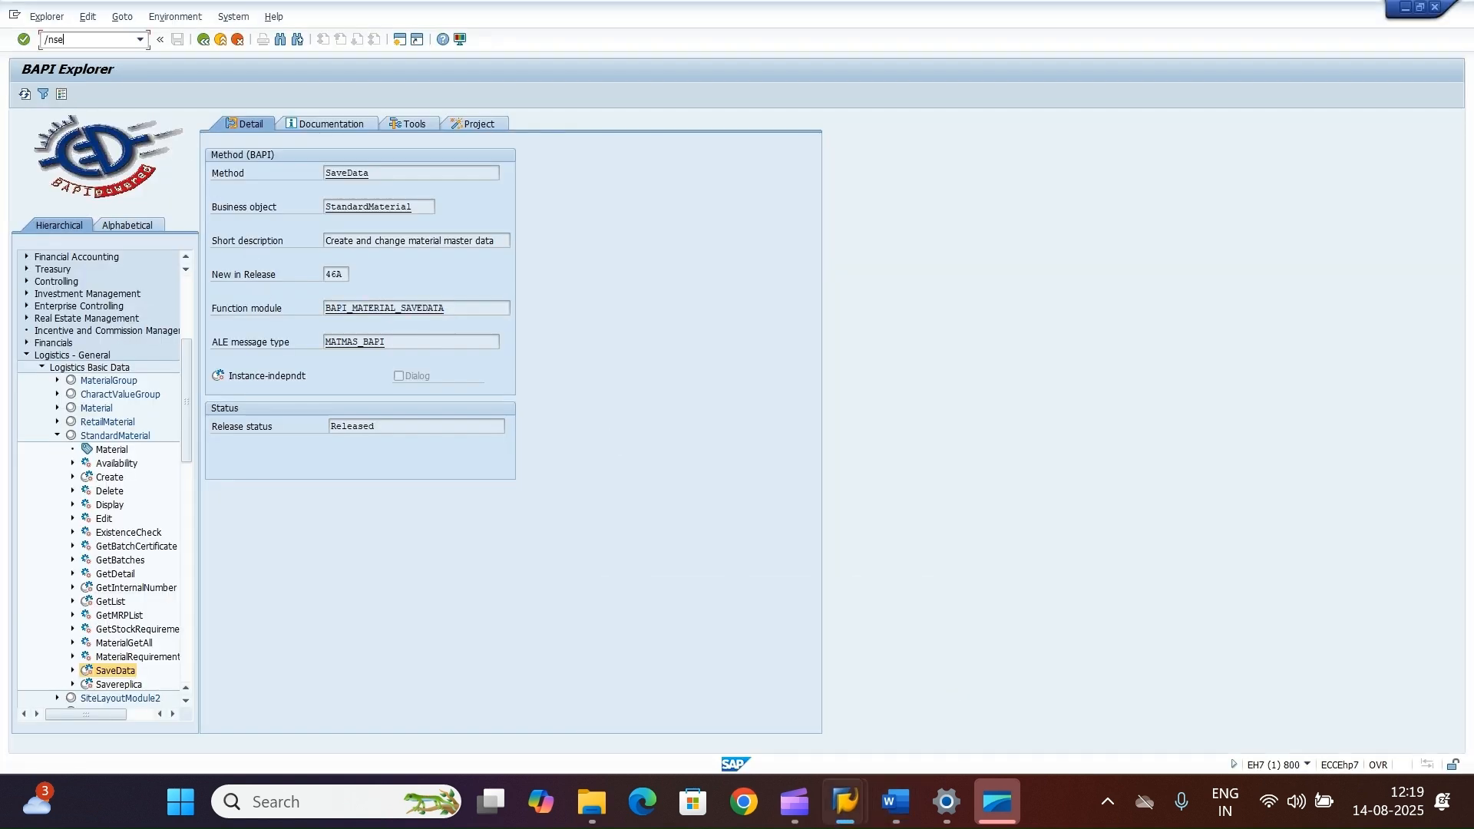
pyautogui.write('37')
pyautogui.press('Return')
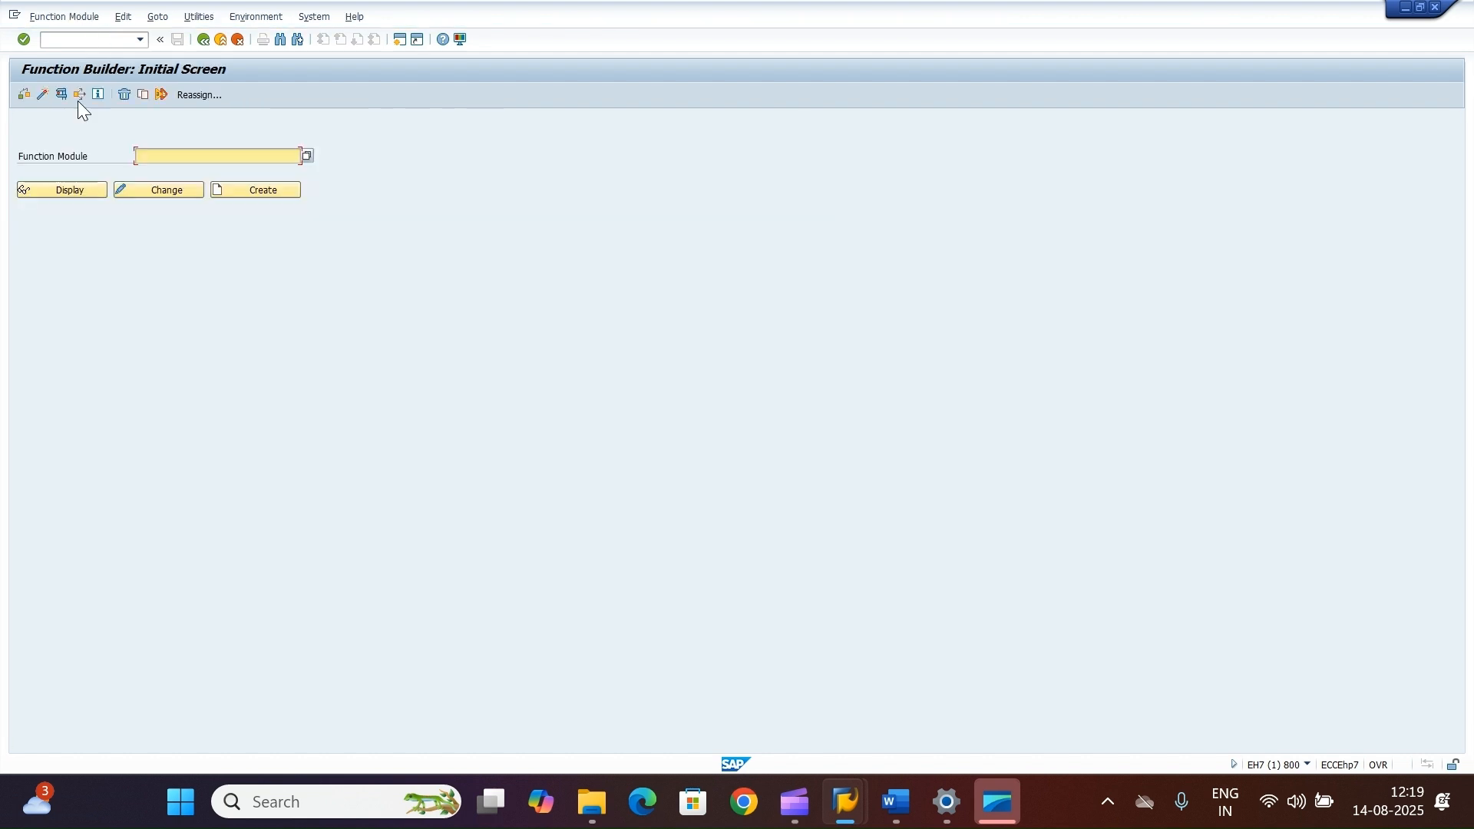
# Step: Display the function module BAPI_MATERIAL_SAVEDATA in the Function Builder
pyautogui.click(188, 158)
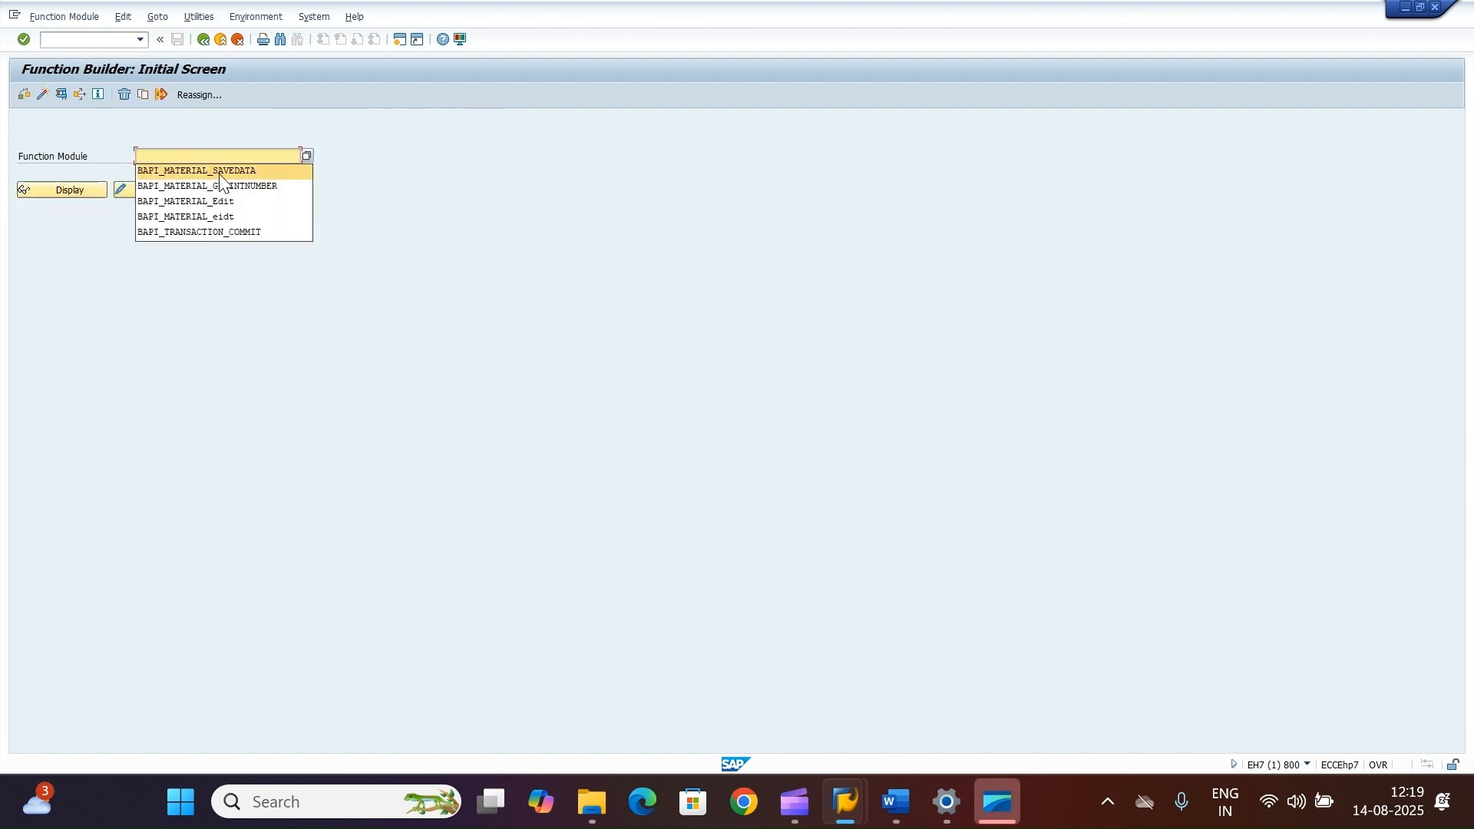
pyautogui.click(206, 168)
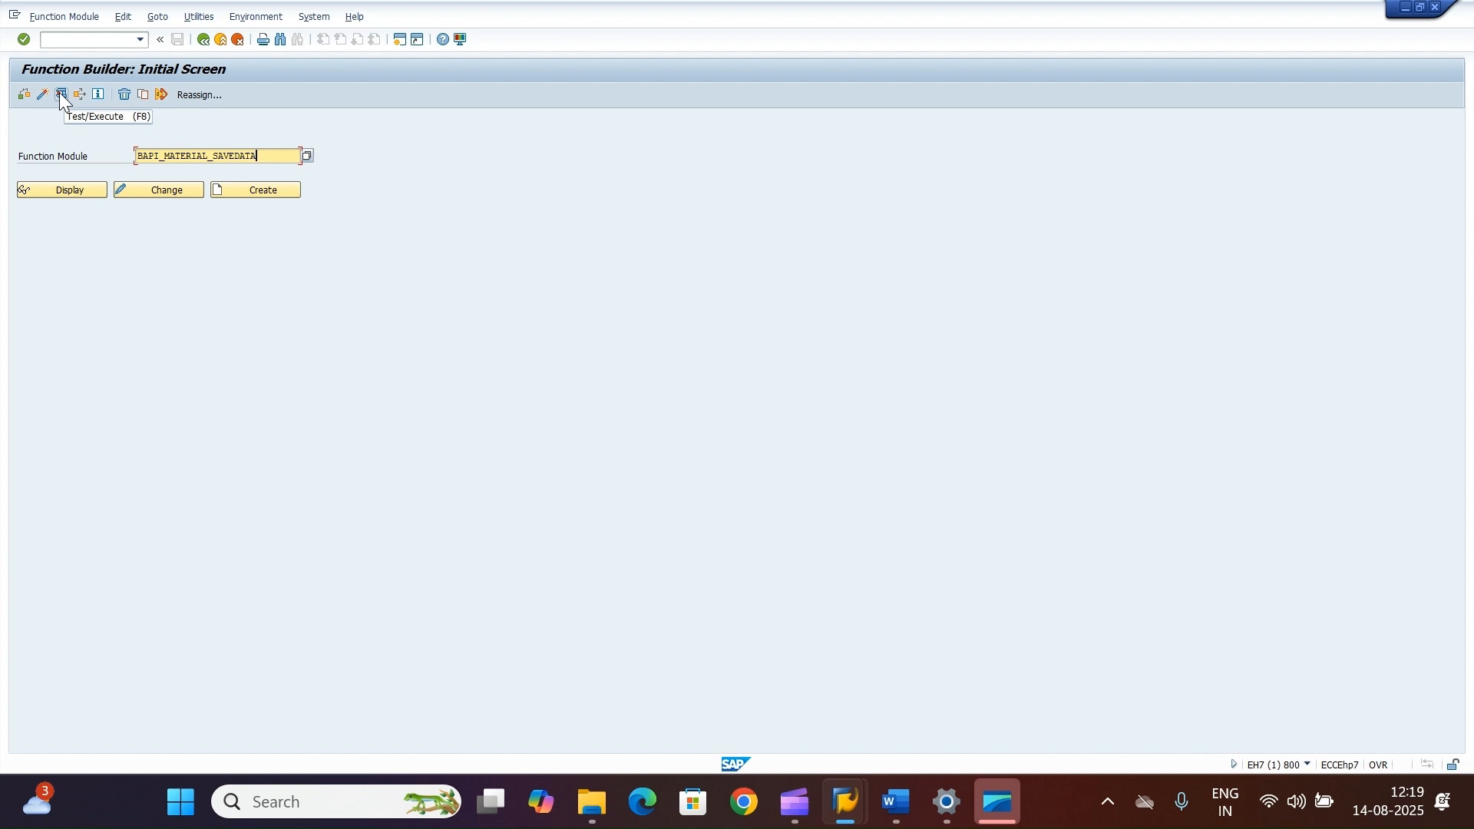
pyautogui.click(53, 190)
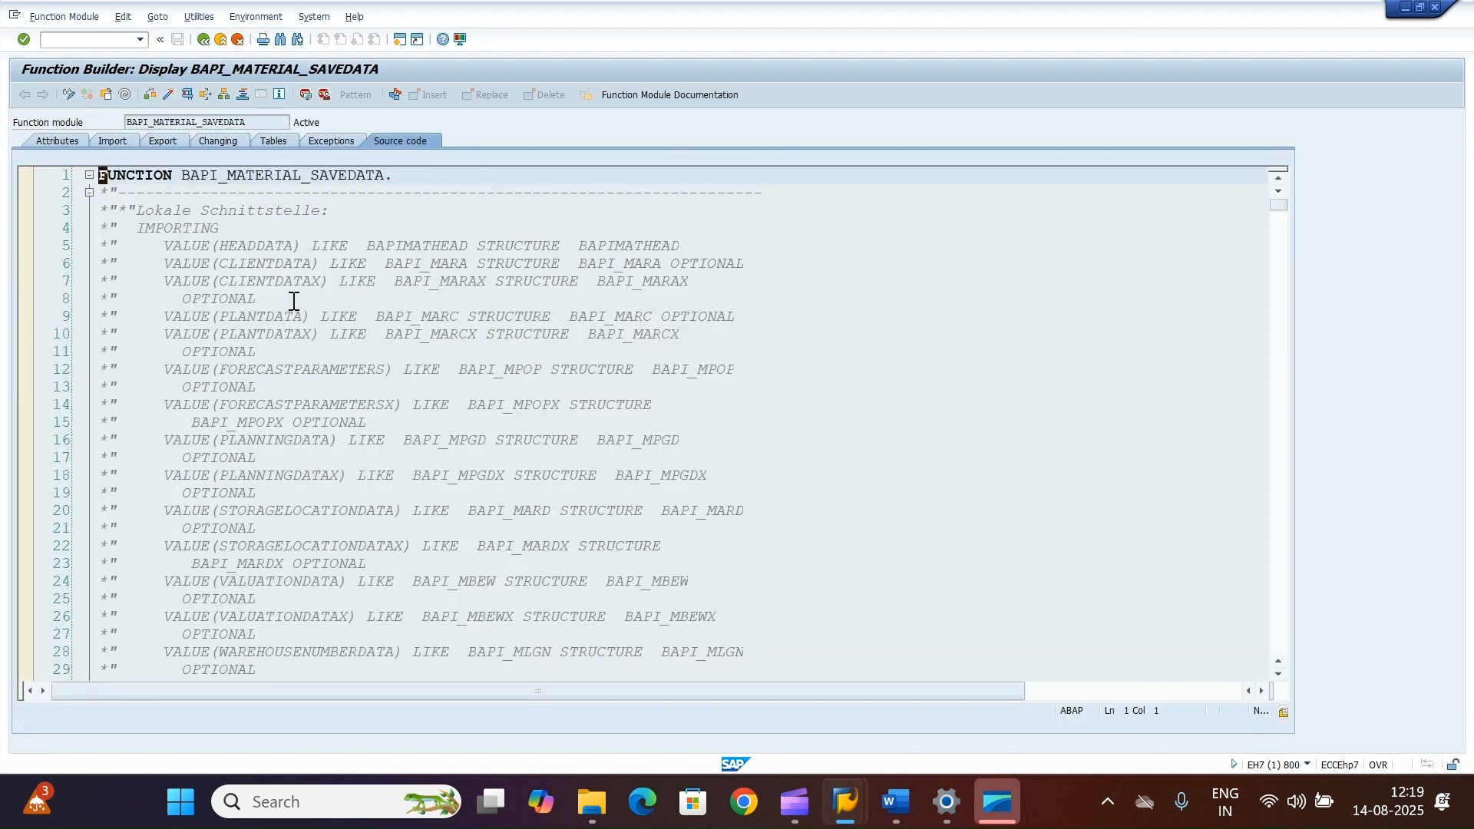
# Step: Open the function module documentation and read its parameters and the notes on required header fields
pyautogui.click(652, 95)
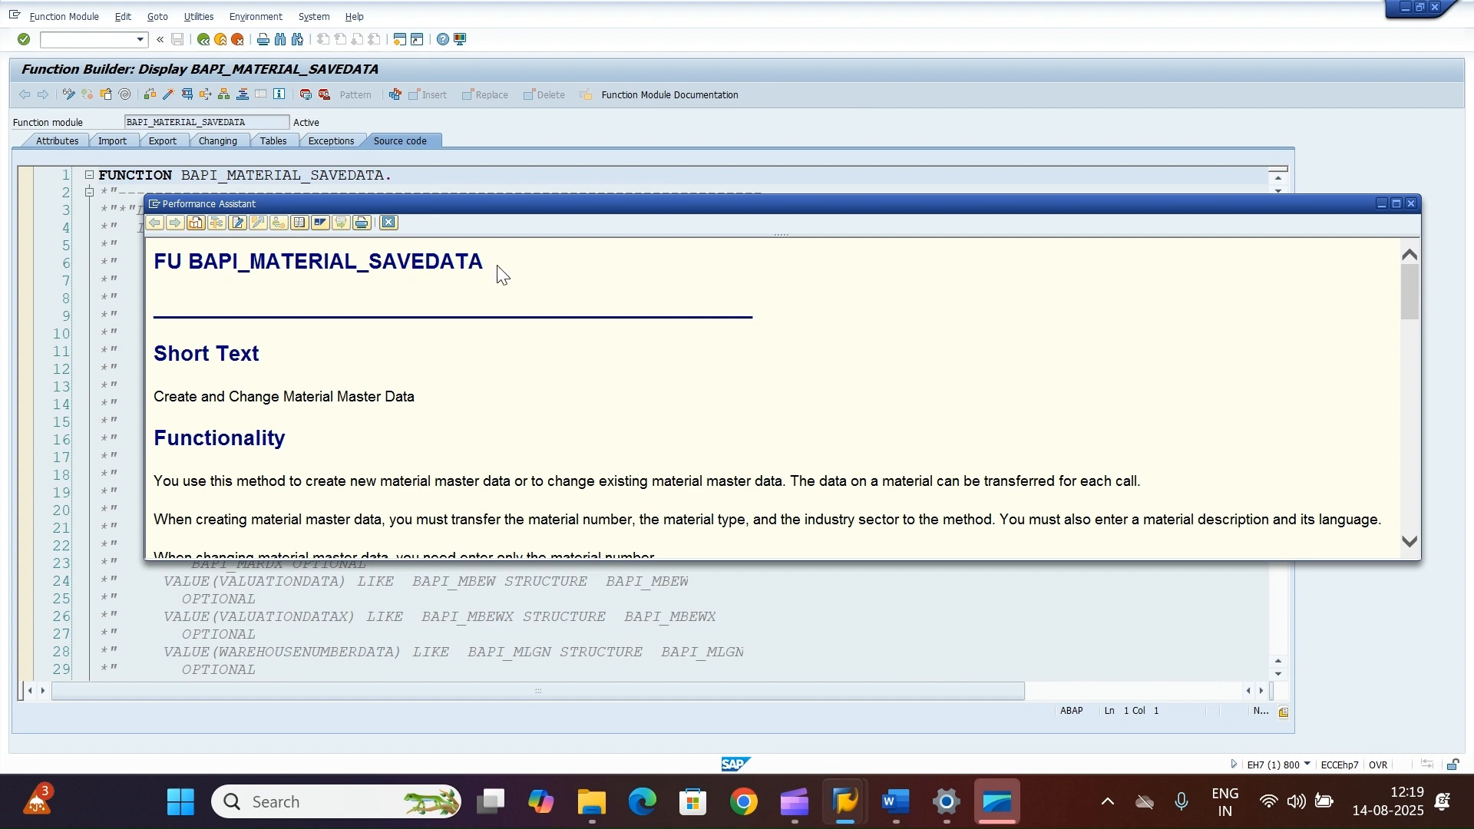
pyautogui.scroll(-8, 534, 392)
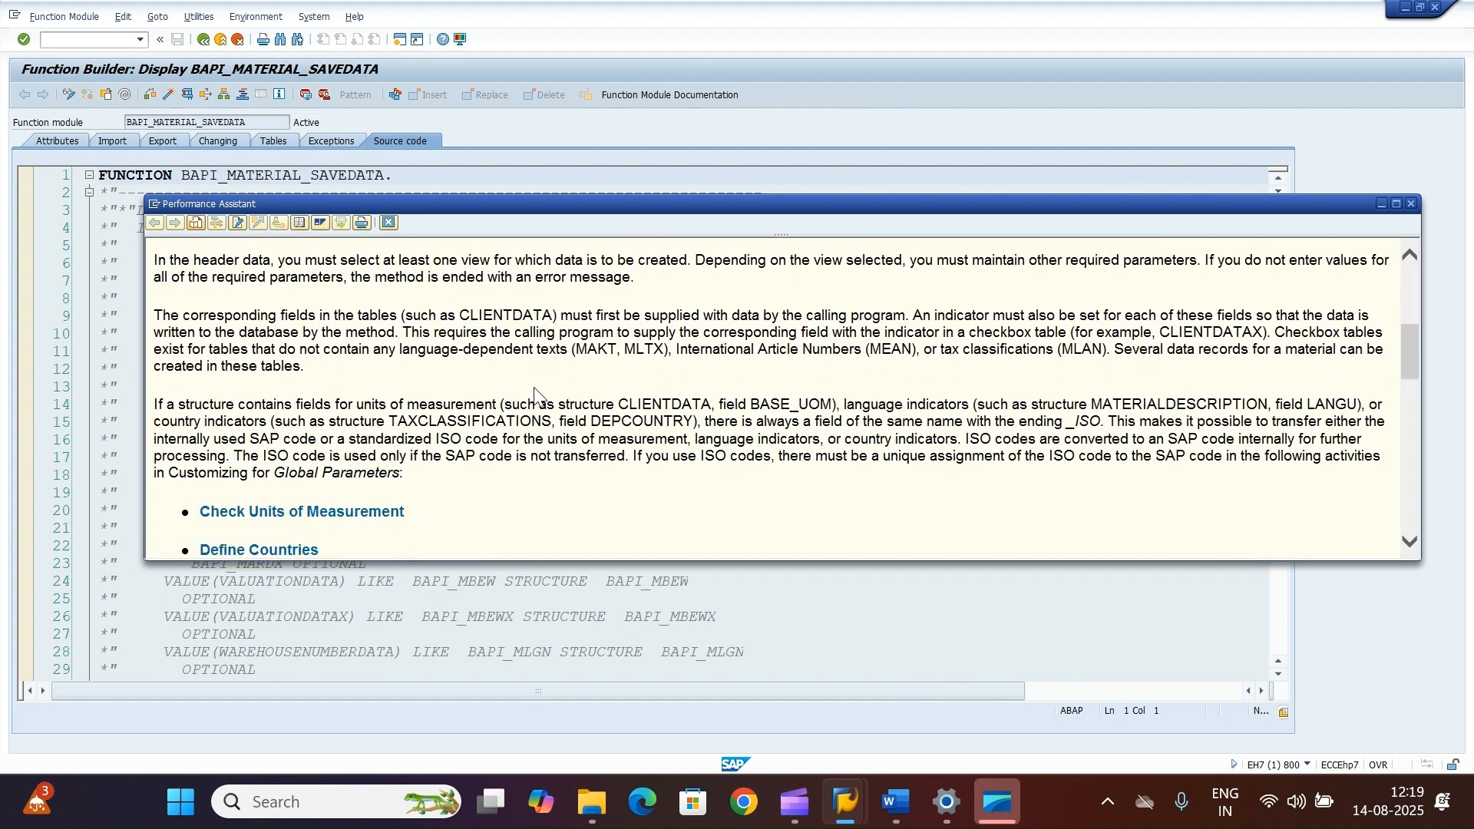
pyautogui.scroll(-5, 535, 388)
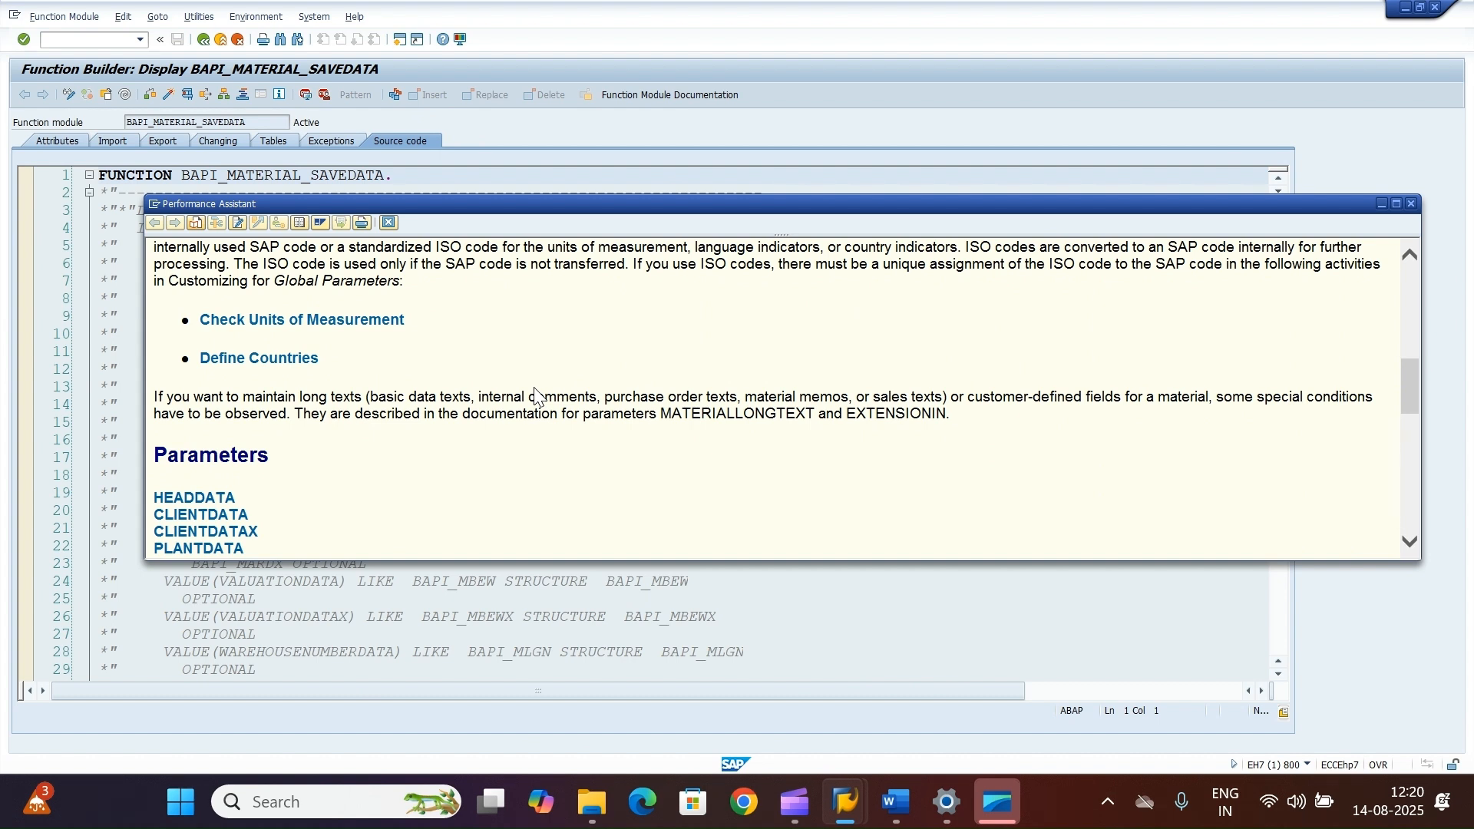
pyautogui.scroll(-2, 535, 394)
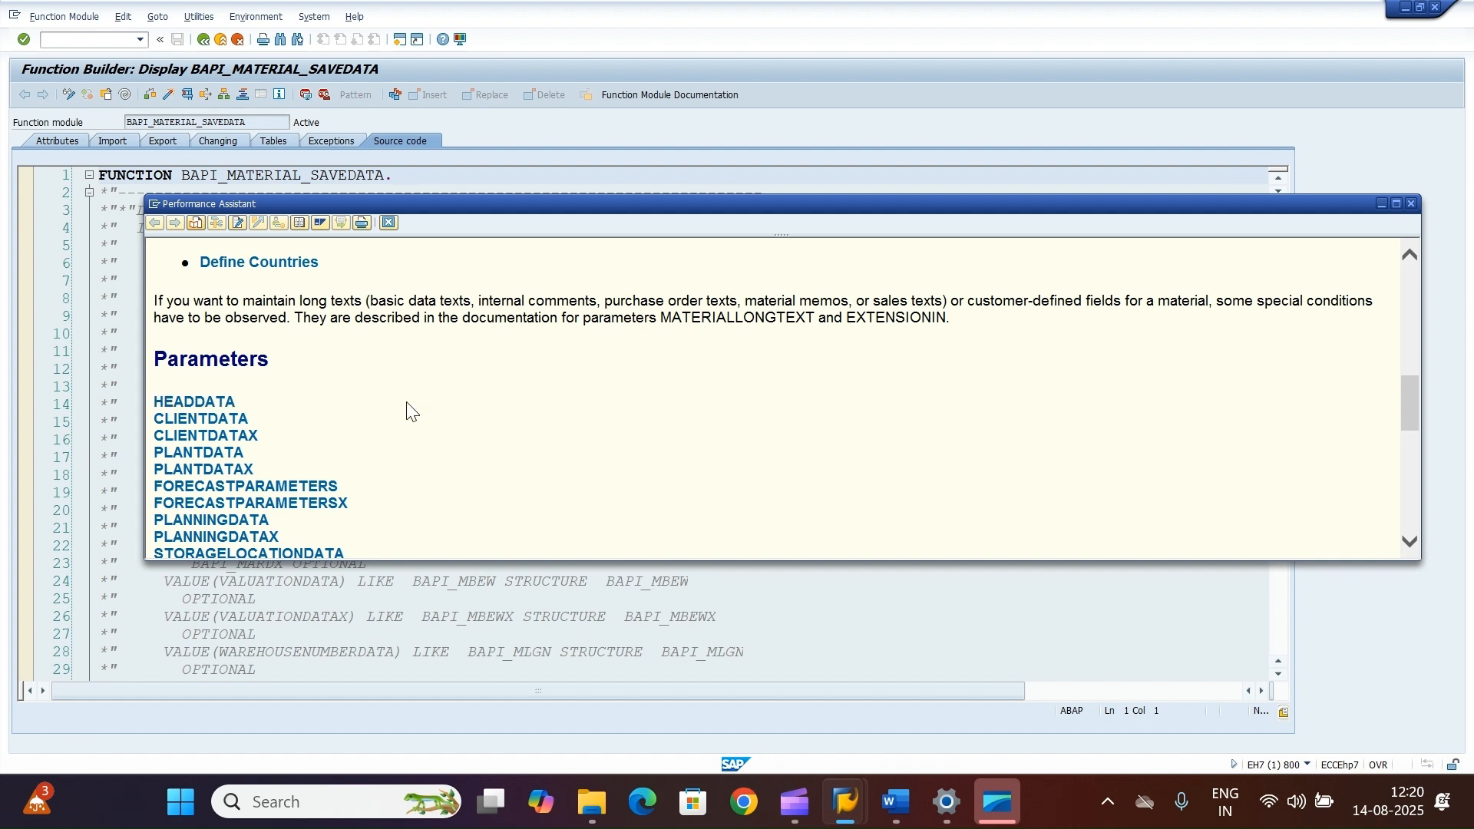
pyautogui.click(187, 405)
pyautogui.scroll(-5, 372, 437)
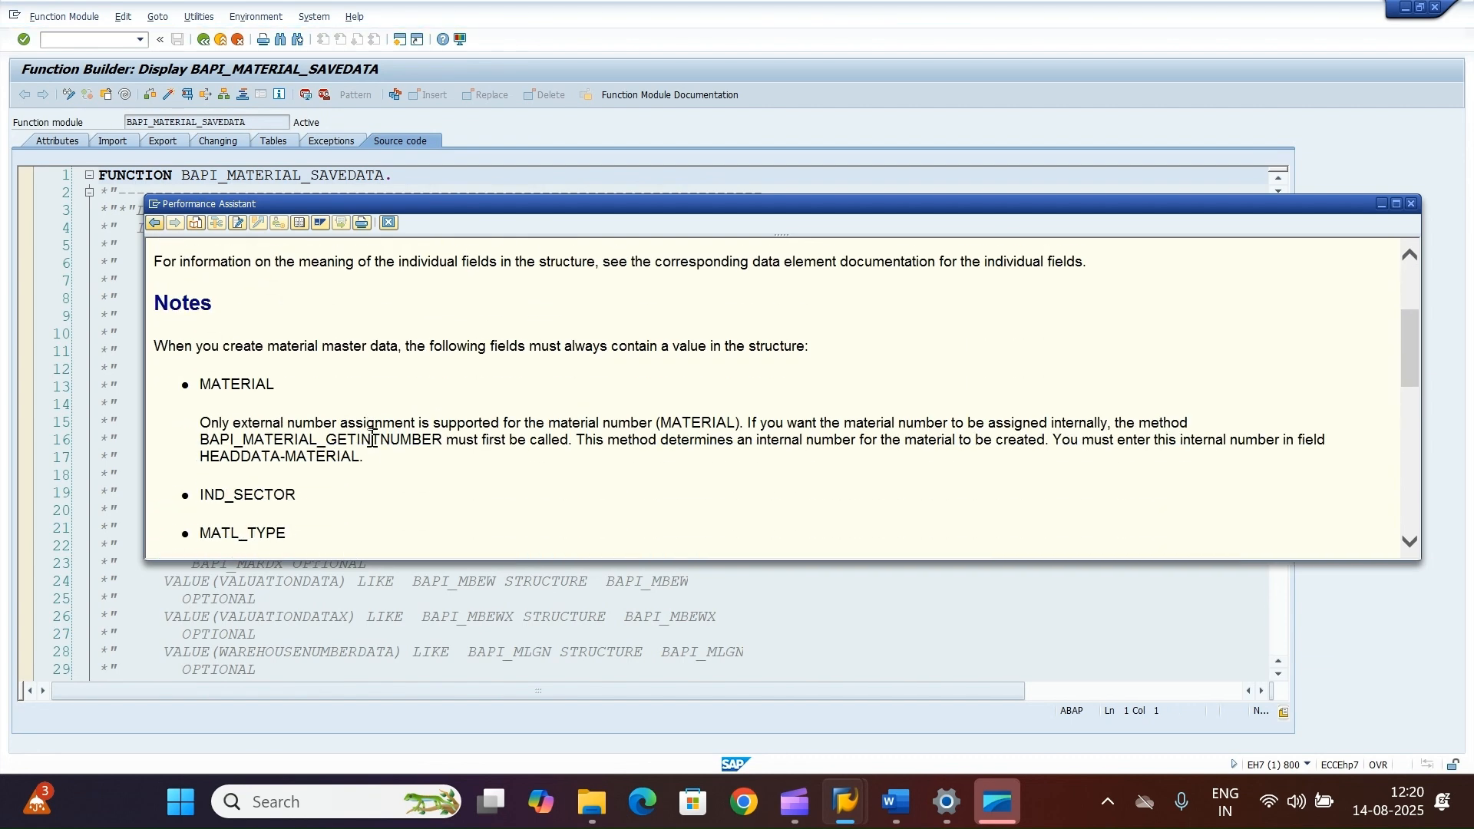
pyautogui.scroll(1, 371, 438)
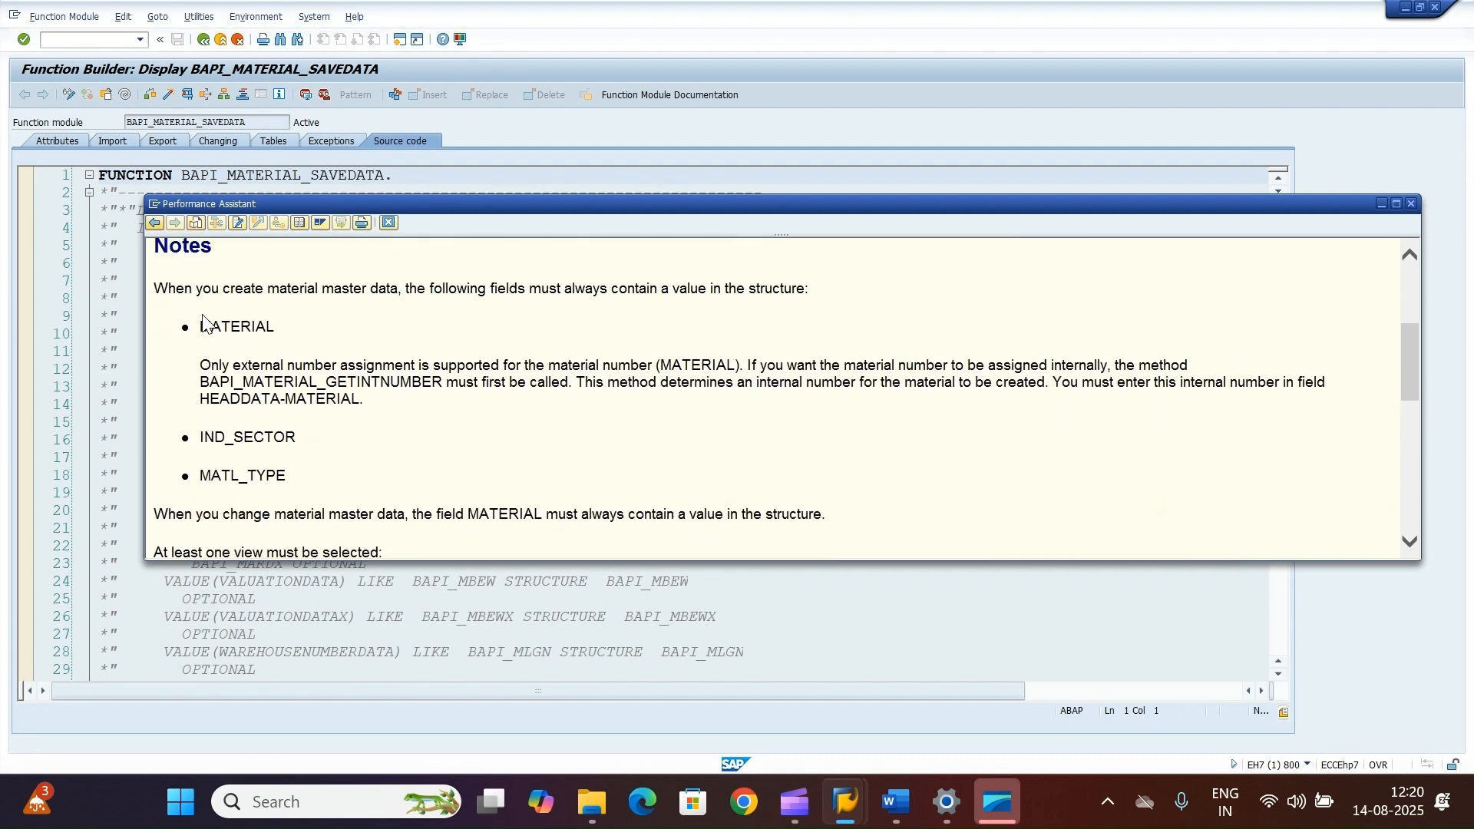
pyautogui.moveTo(201, 365); pyautogui.dragTo(747, 364)
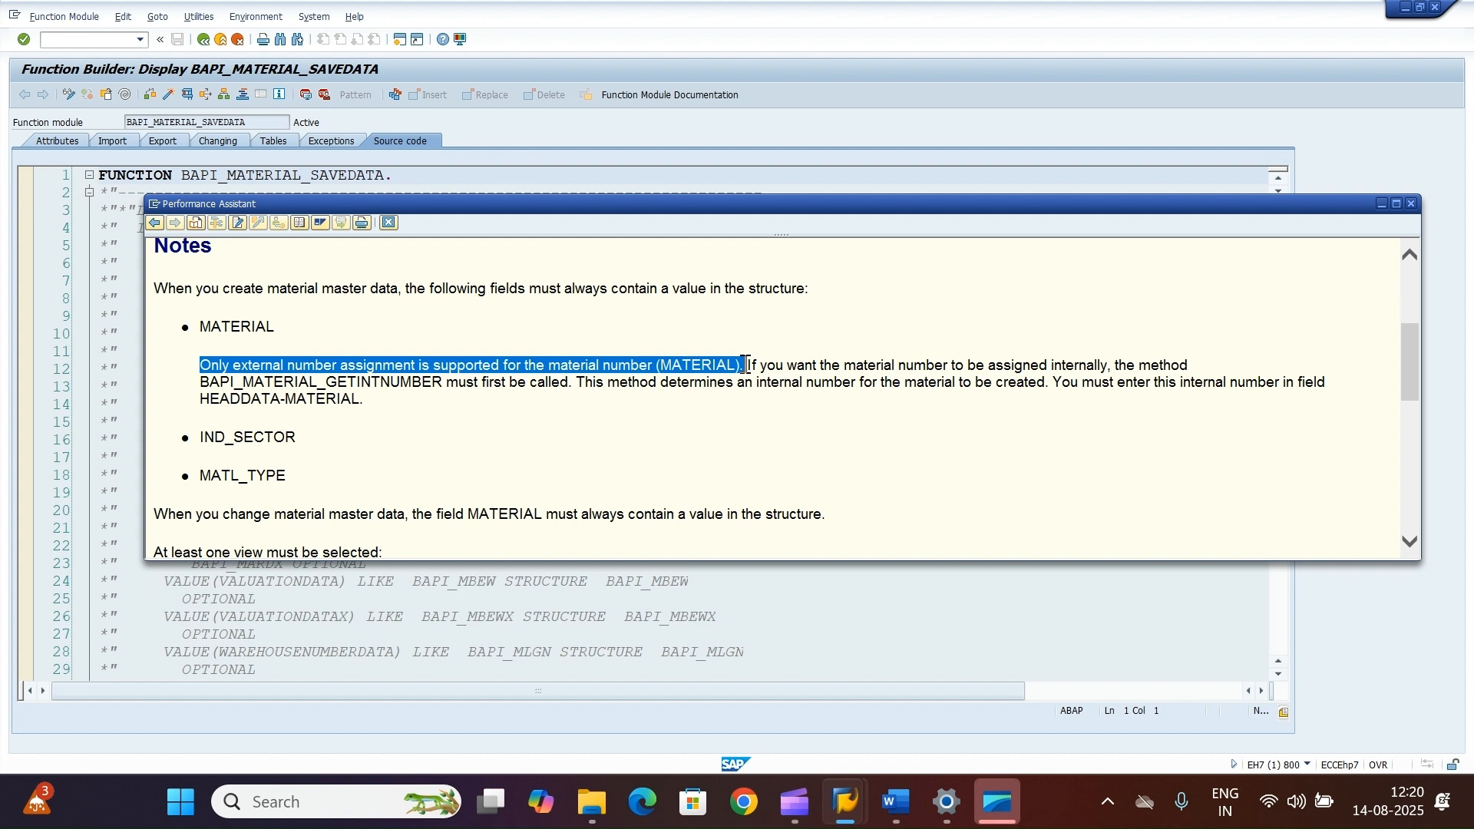
pyautogui.click(750, 366)
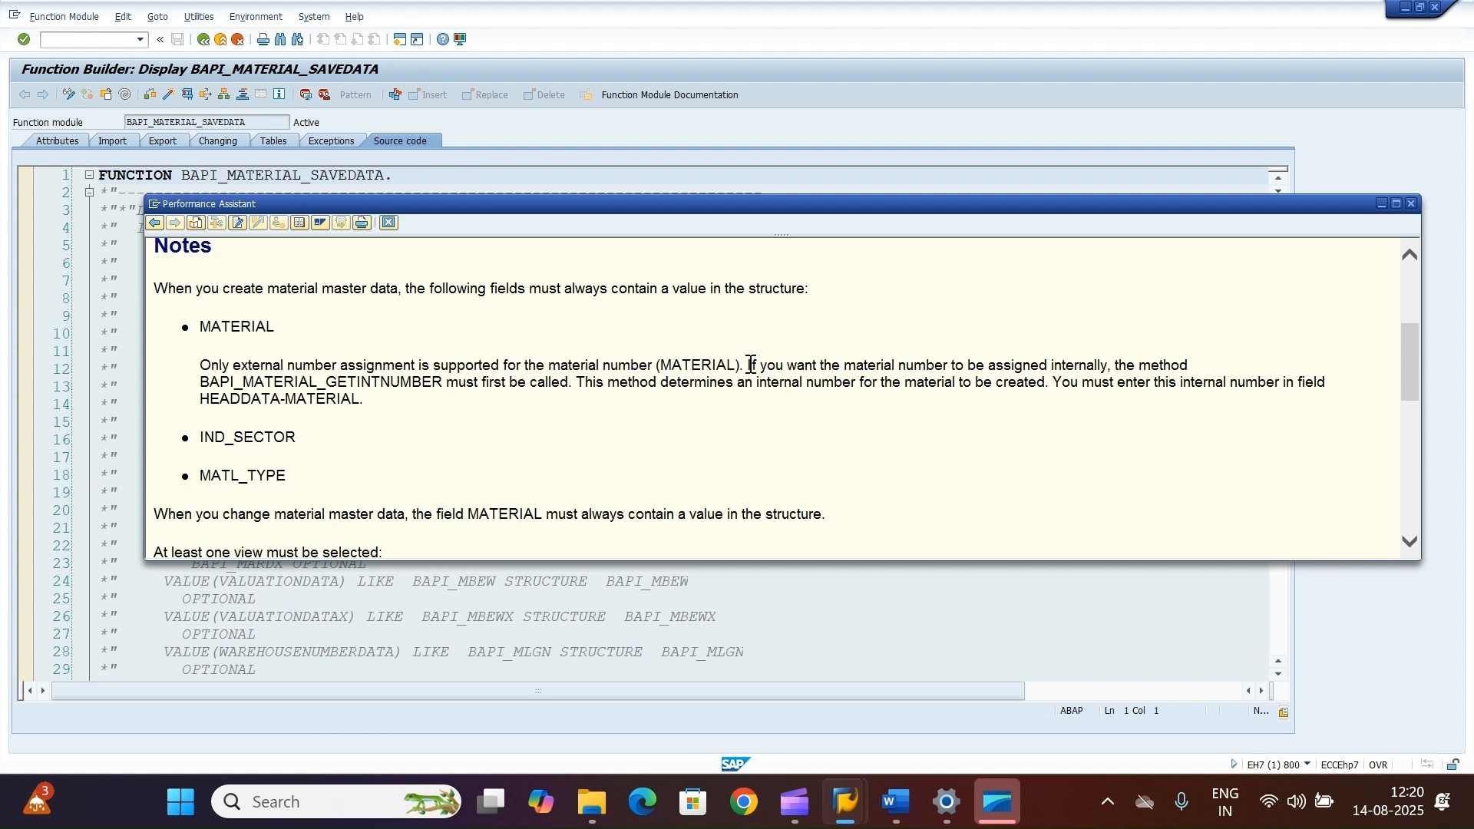
pyautogui.moveTo(750, 366); pyautogui.dragTo(1193, 365)
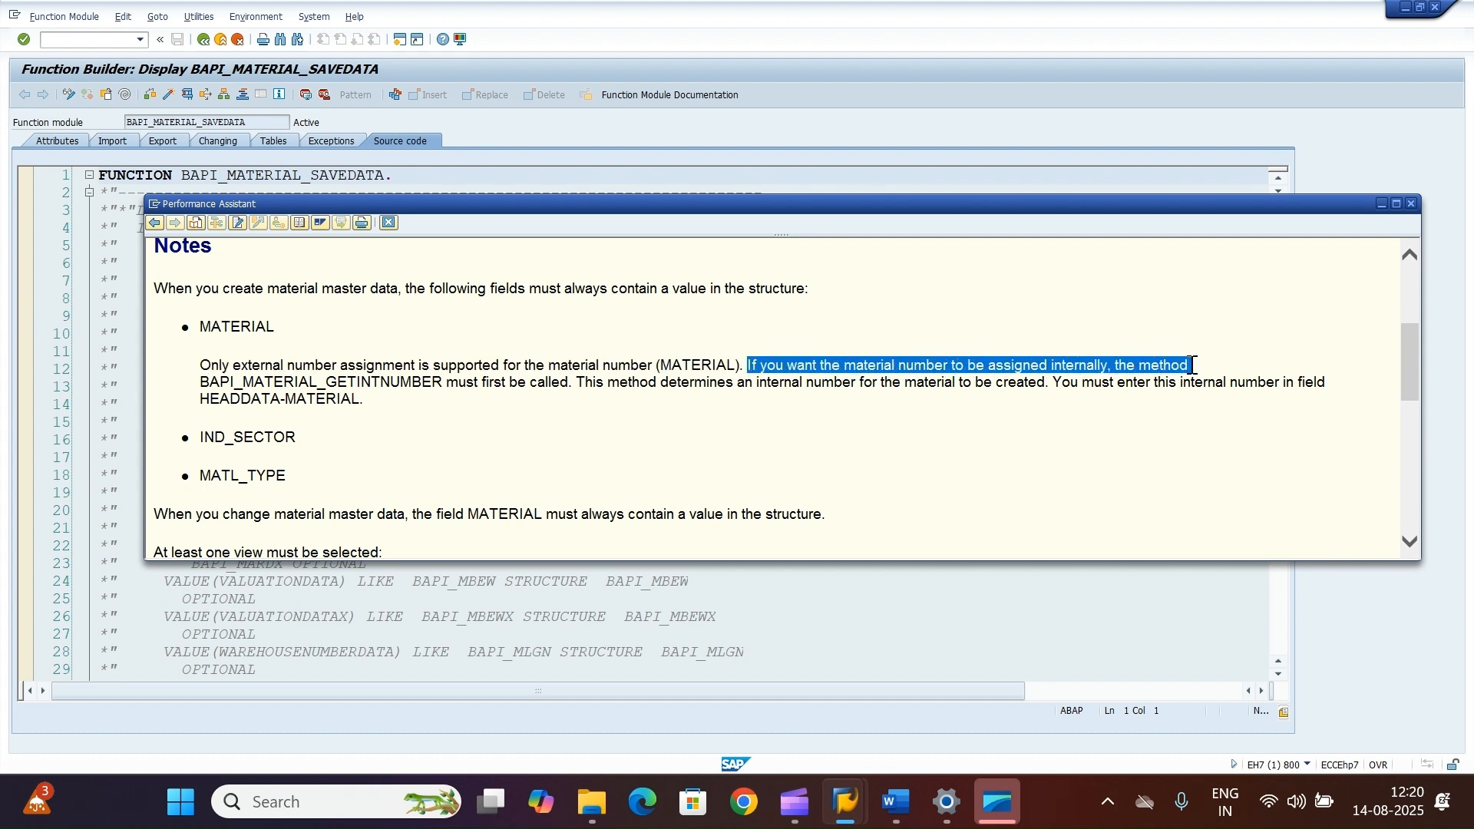
pyautogui.click(542, 436)
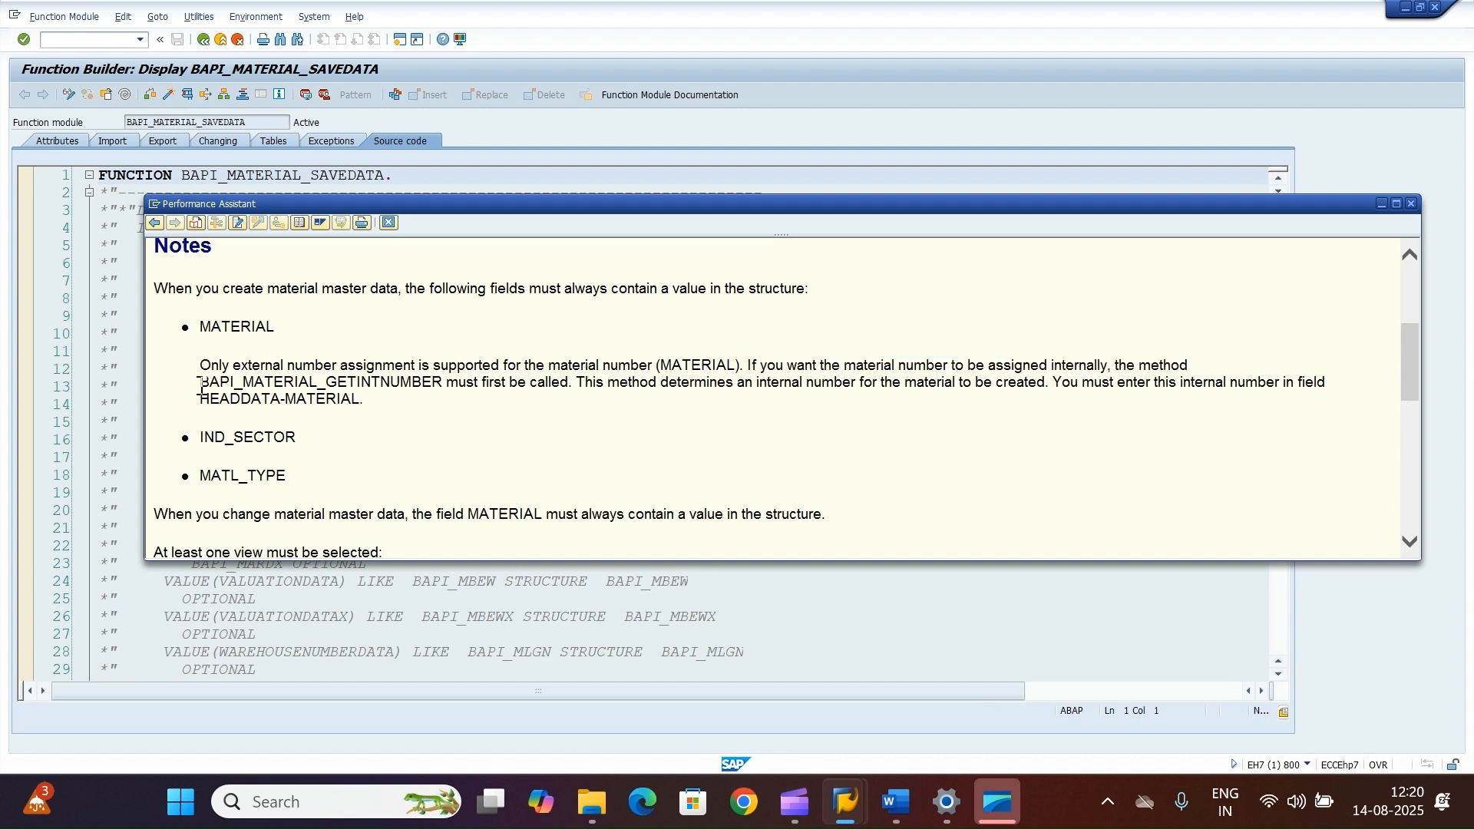
# Step: Copy the BAPI_MATERIAL_GETINTNUMBER method name from the documentation, close it and return to the initial screen
pyautogui.moveTo(201, 390); pyautogui.dragTo(370, 383)
pyautogui.hotkey('ctrl', 'c')
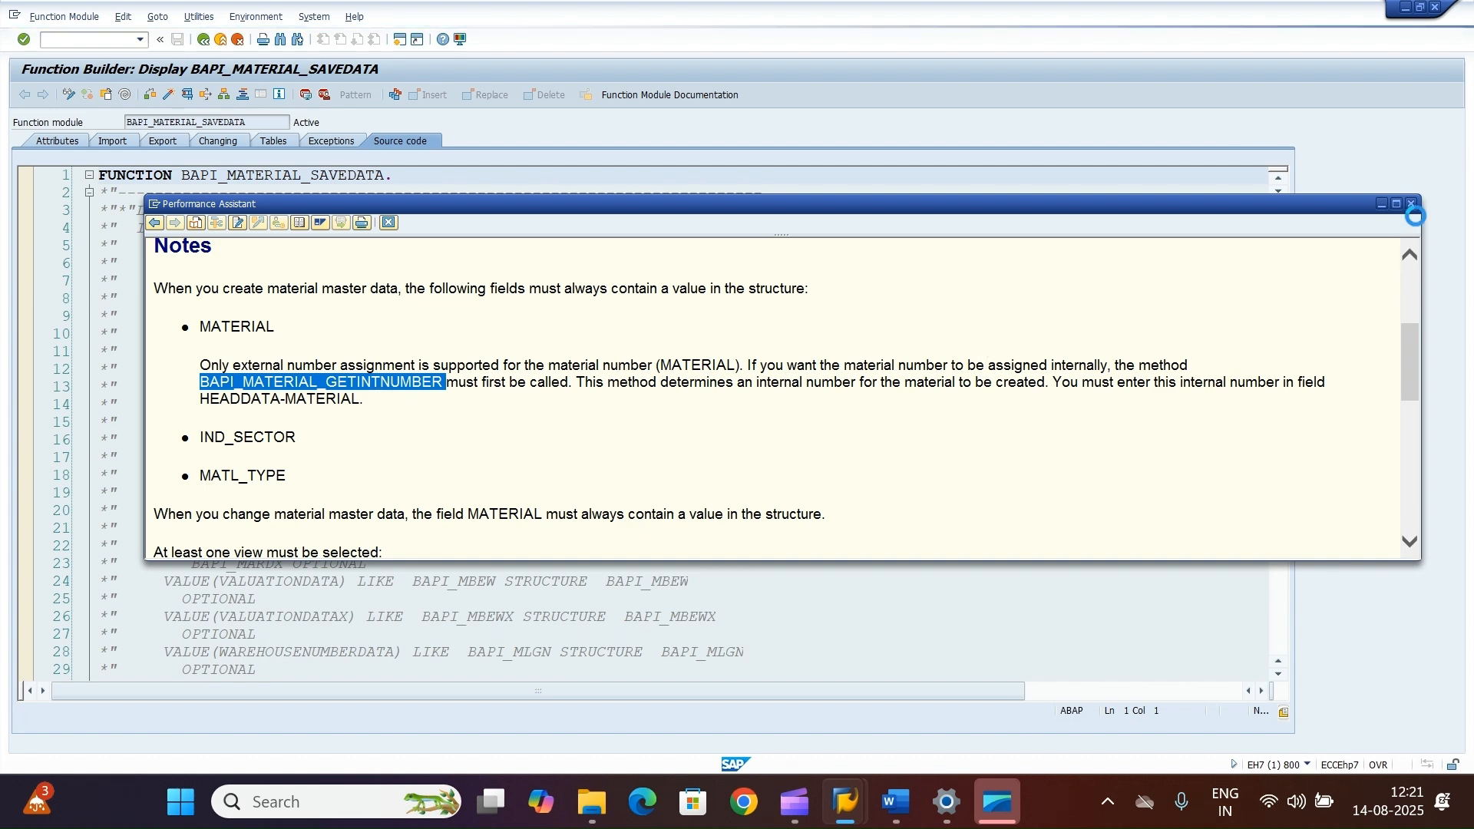
pyautogui.click(1411, 203)
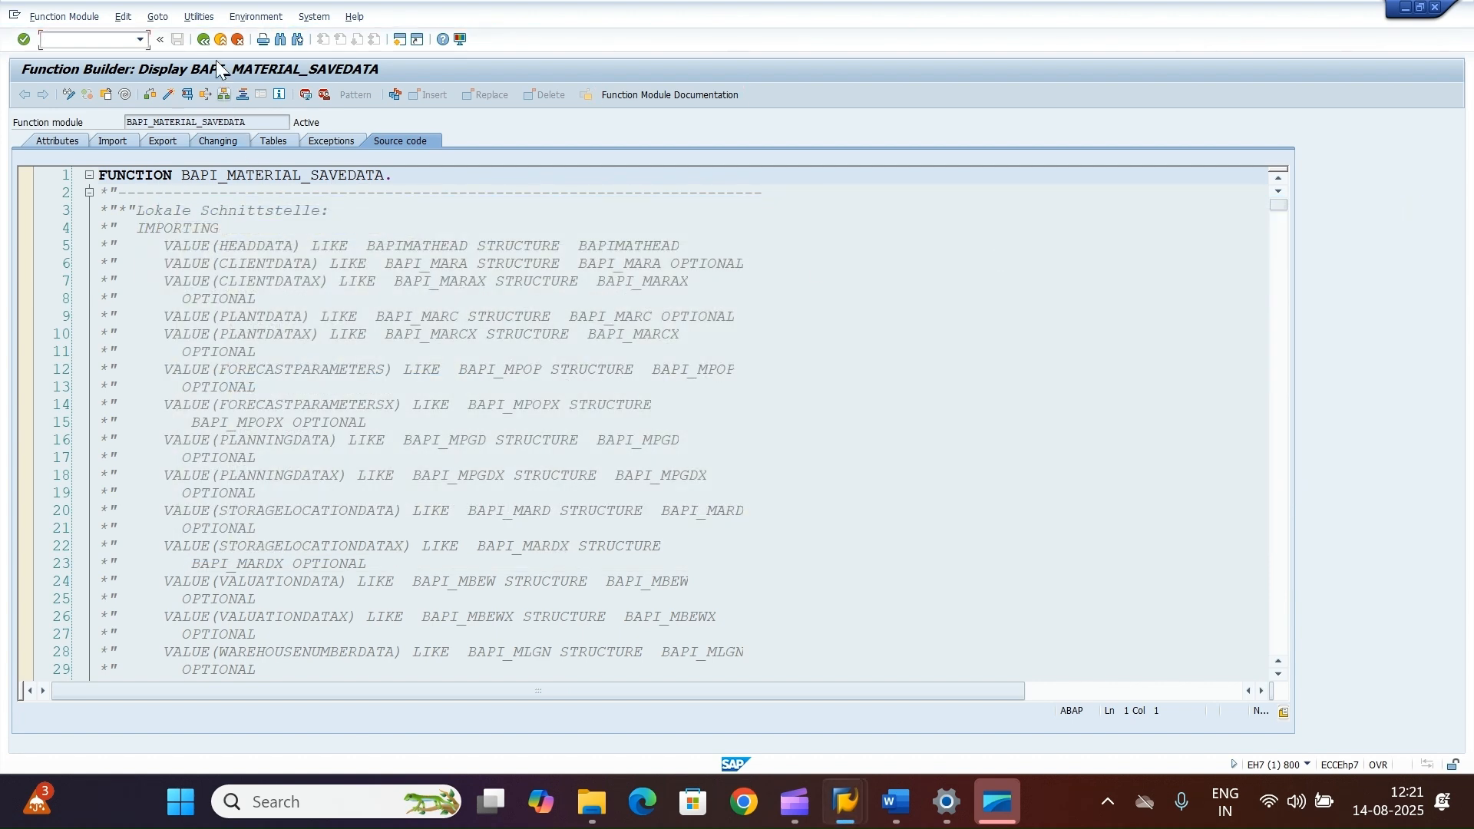
pyautogui.click(203, 39)
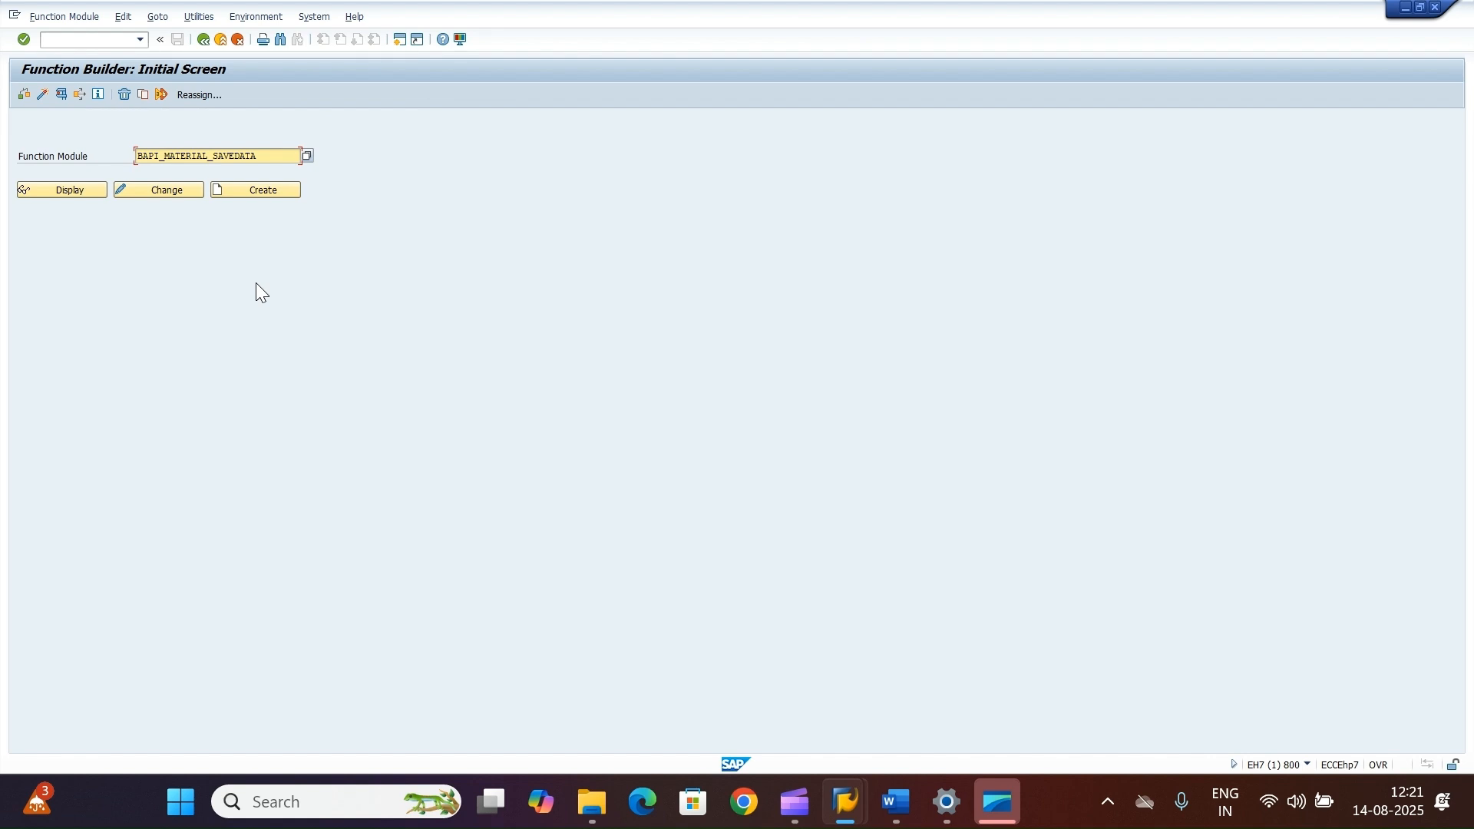
# Step: Replace the function module with the pasted BAPI_MATERIAL_GETINTNUMBER and open its test screen
pyautogui.moveTo(272, 156); pyautogui.dragTo(68, 152)
pyautogui.hotkey('ctrl', 'v')
pyautogui.click(59, 95)
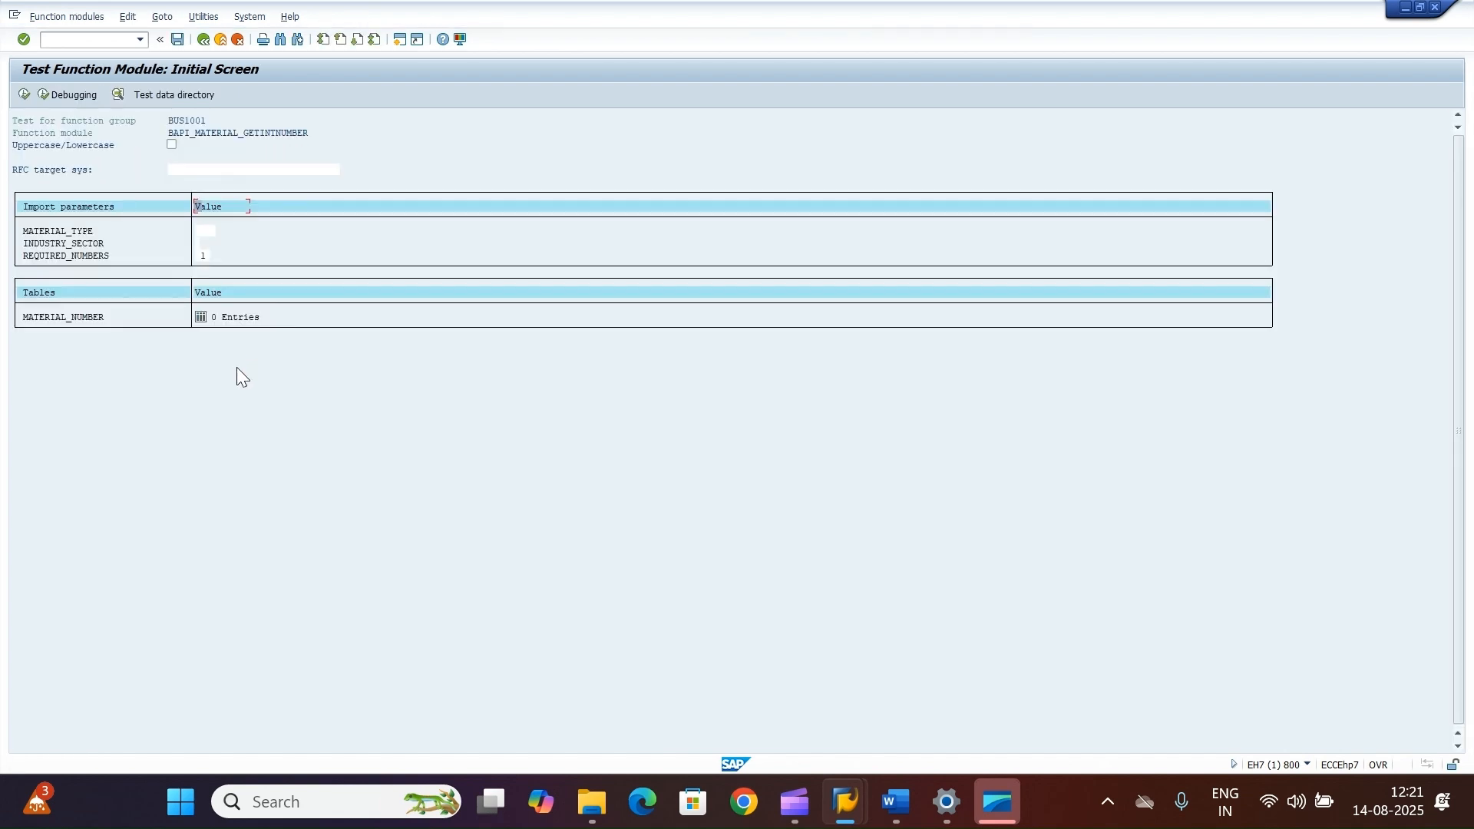
# Step: Enter material type 7ROH and the industry sector, execute the test, and open the returned material number entry
pyautogui.click(209, 230)
pyautogui.write('7ROH')
pyautogui.click(204, 256)
pyautogui.click(201, 242)
pyautogui.click(201, 255)
pyautogui.click(23, 94)
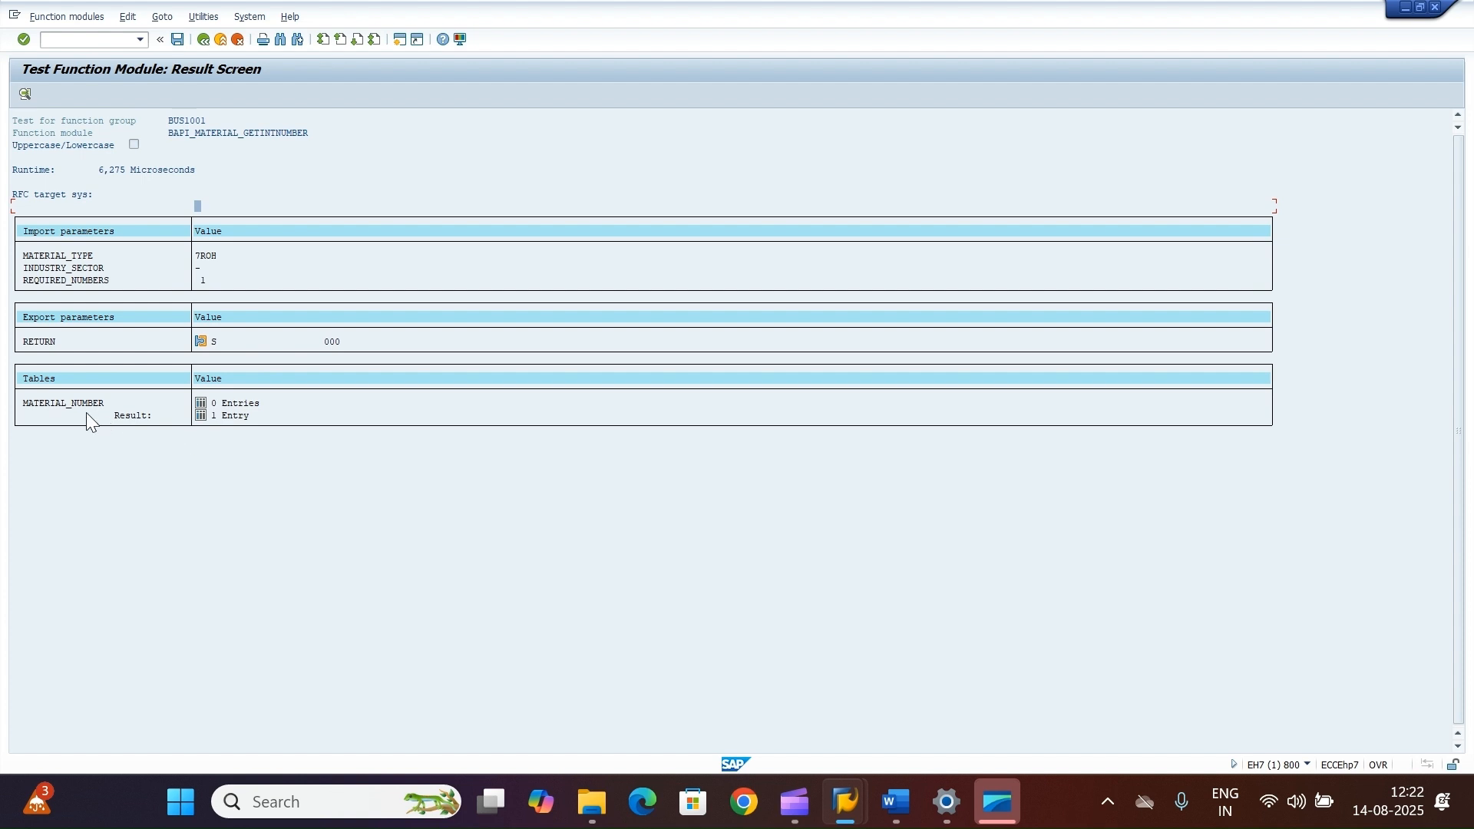
pyautogui.click(201, 417)
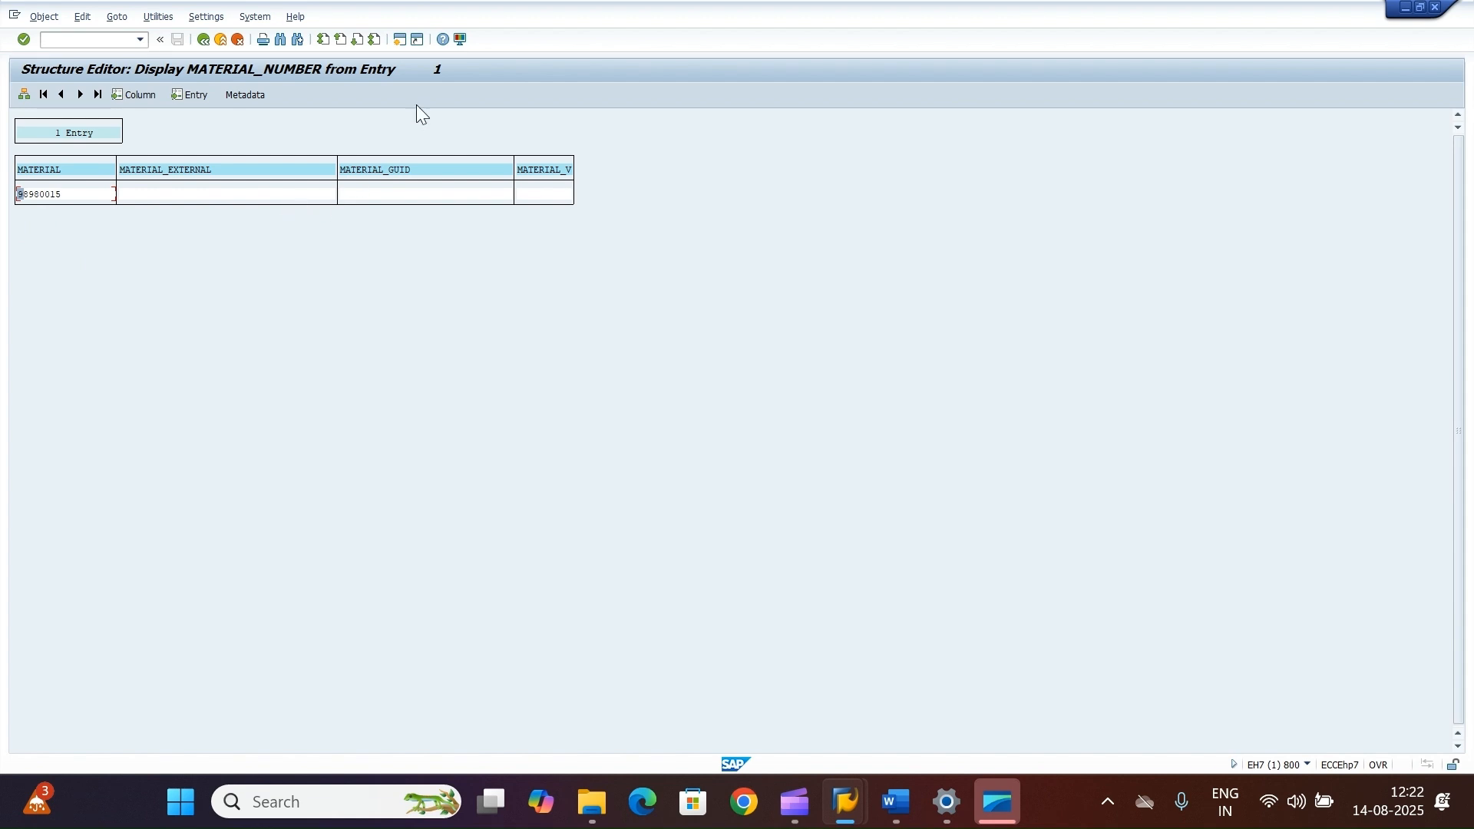
# Step: Open a new SAP session and start transaction se37 there
pyautogui.click(396, 42)
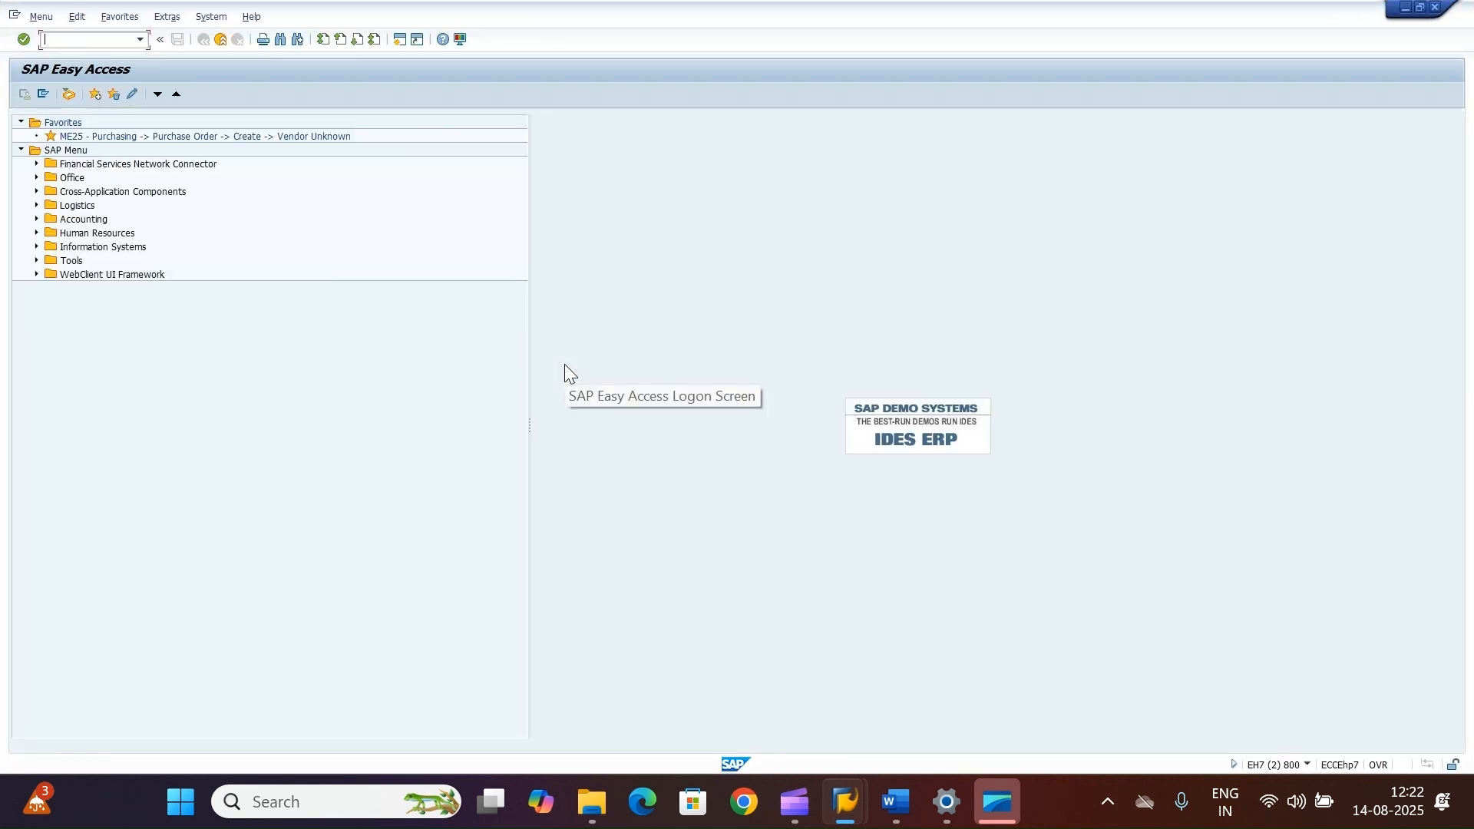
pyautogui.write('se37')
pyautogui.press('Return')
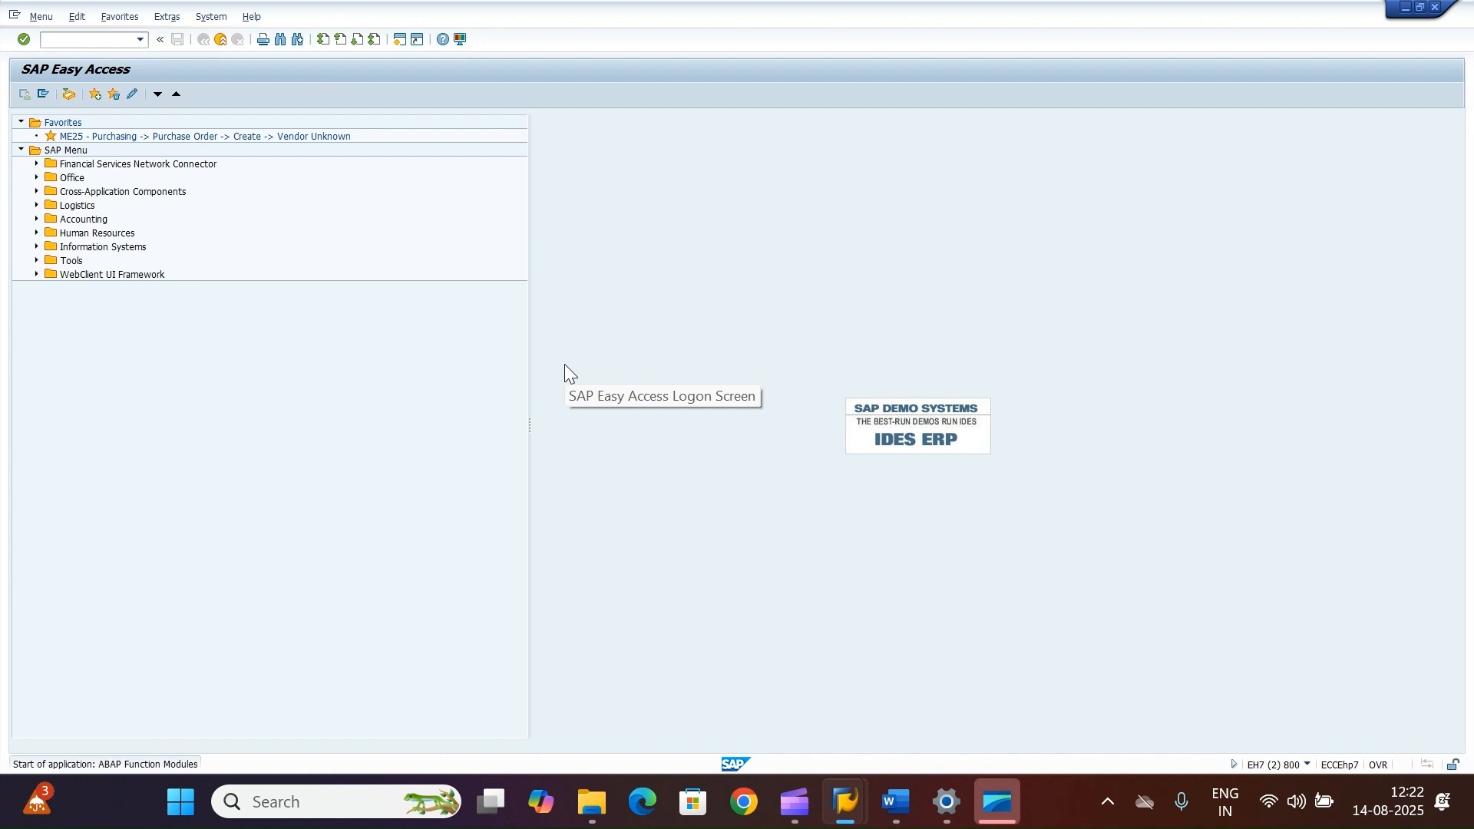
# Step: Set the function module to BAPI_MATERIAL_SAVEDATA and open its test screen
pyautogui.moveTo(278, 156); pyautogui.dragTo(34, 146)
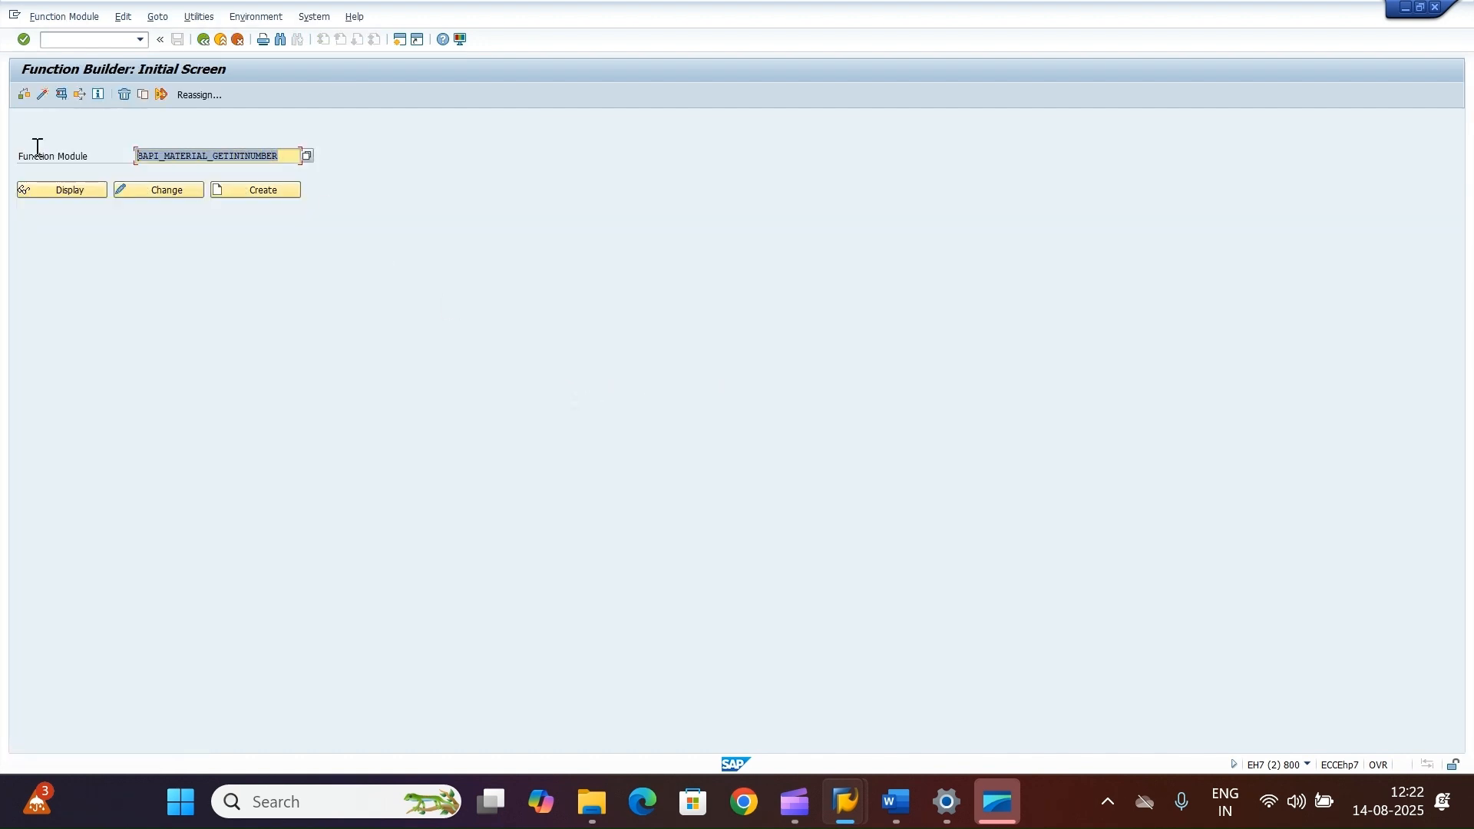
pyautogui.press('Delete')
pyautogui.click(167, 183)
pyautogui.click(61, 94)
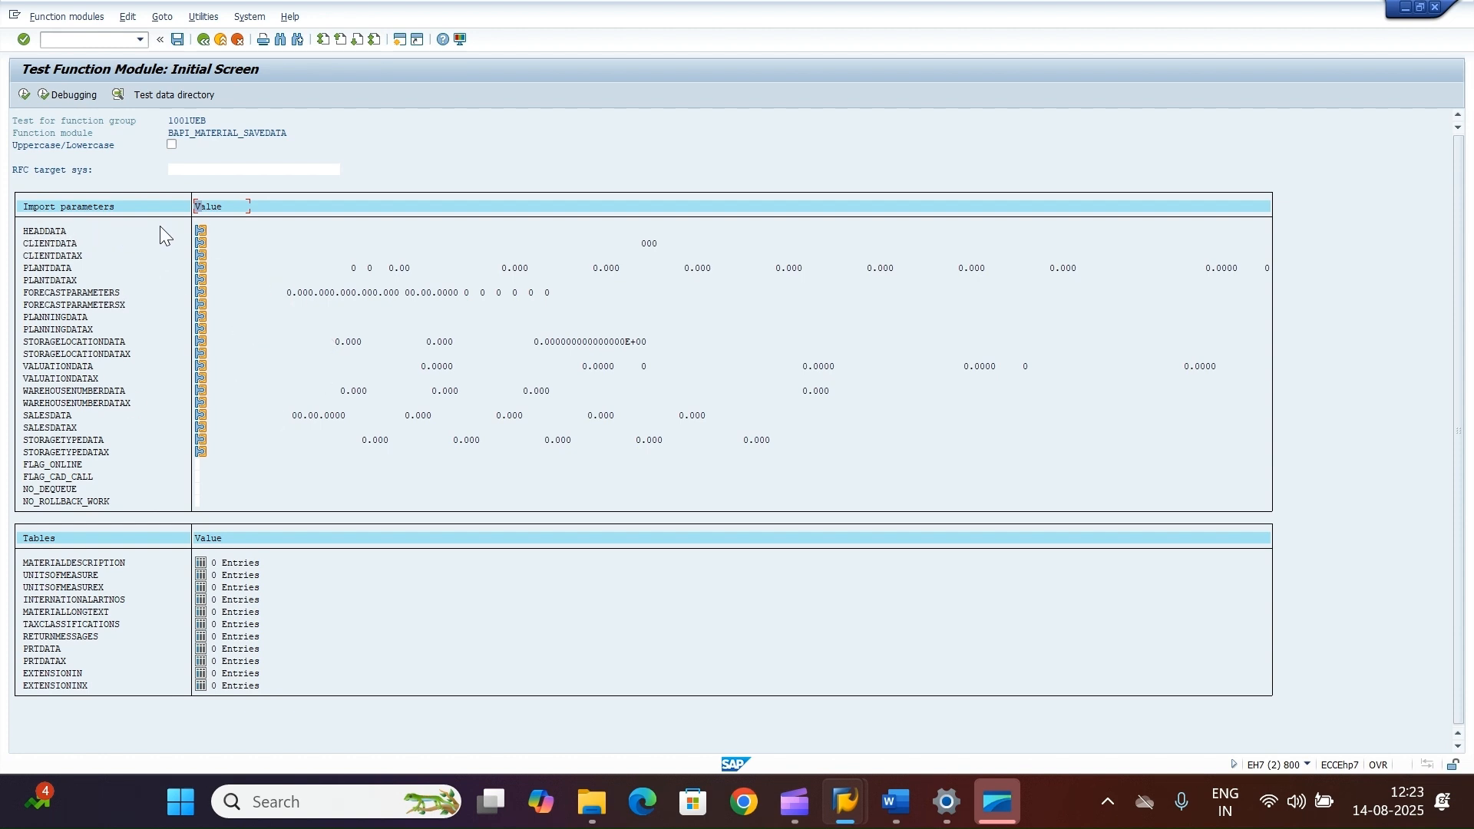
# Step: Open the HEADDATA import structure for editing in the single-entry form
pyautogui.click(203, 228)
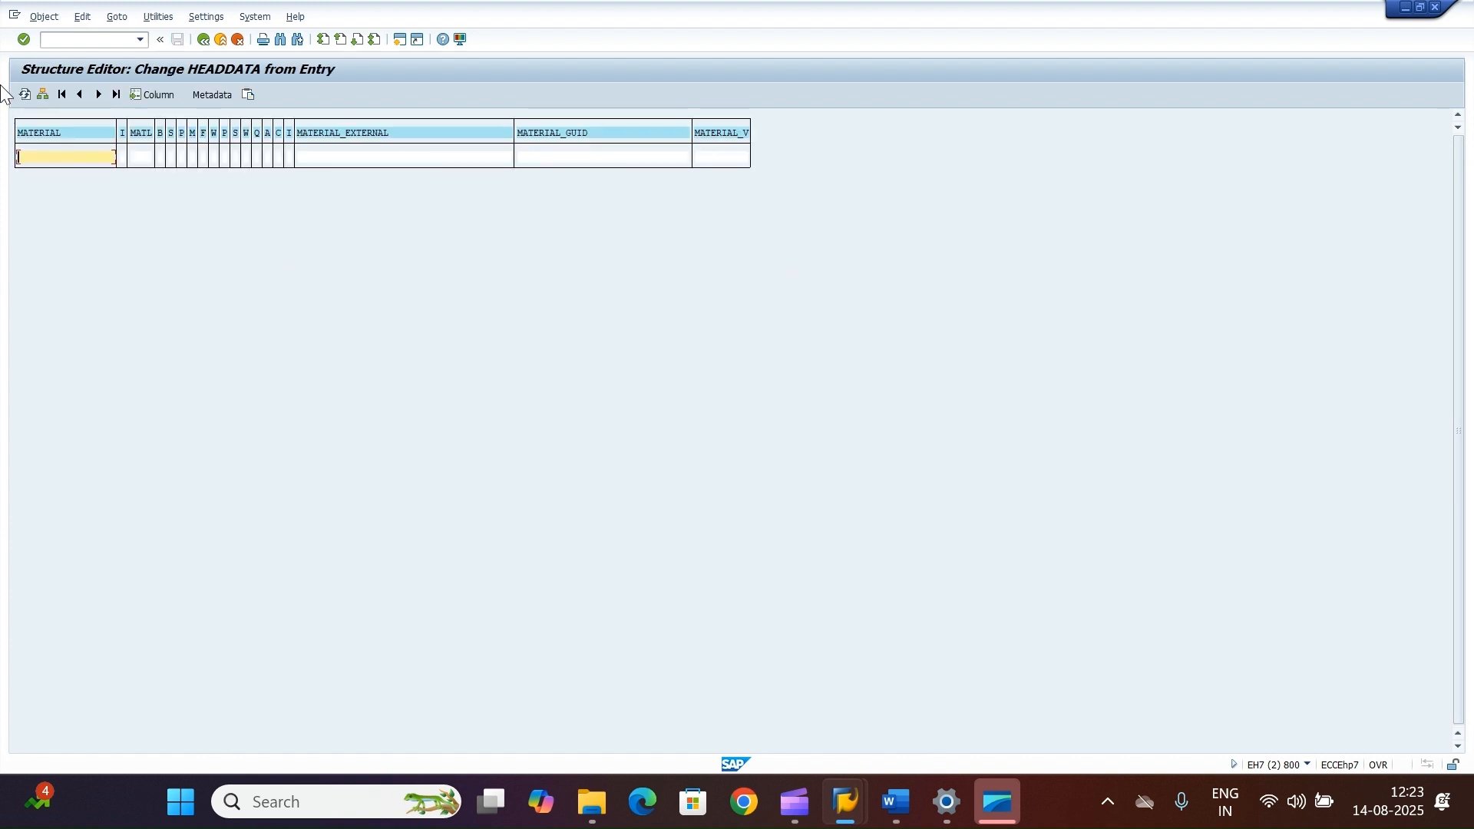
pyautogui.click(42, 96)
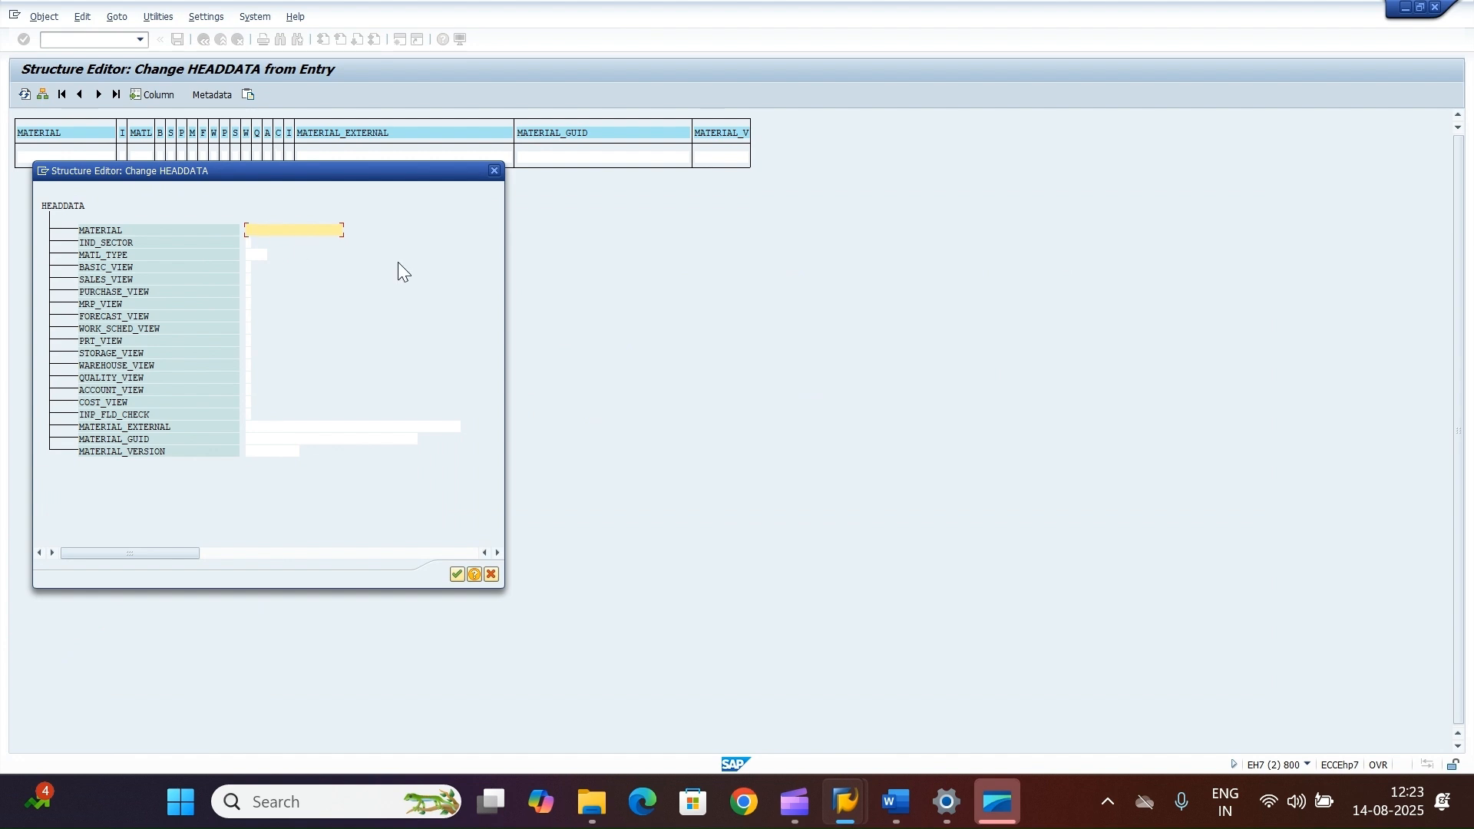
# Step: Copy the generated material number from the other session and paste it into the HEADDATA MATERIAL field
pyautogui.moveTo(862, 802)
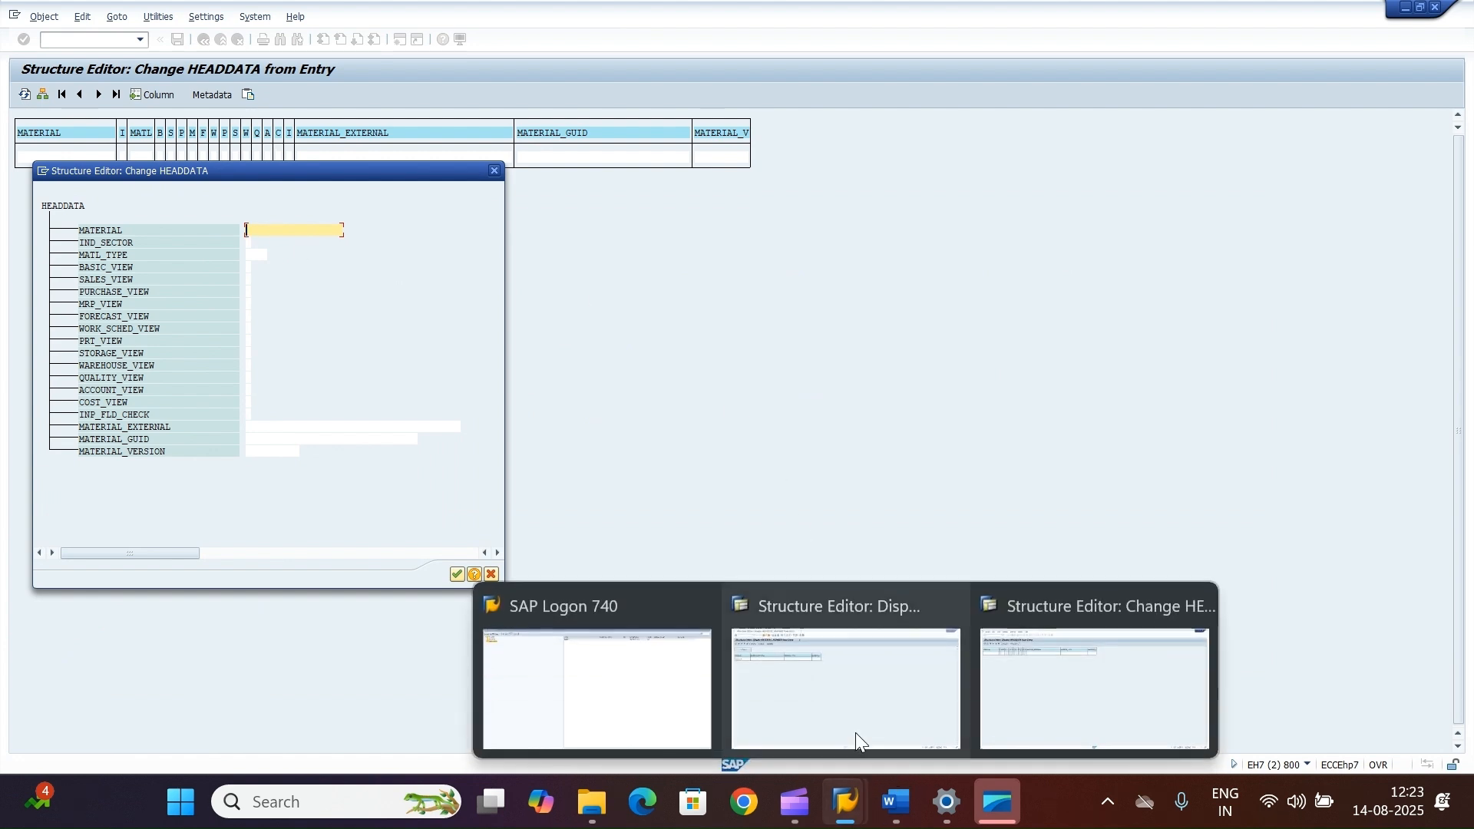
pyautogui.click(857, 736)
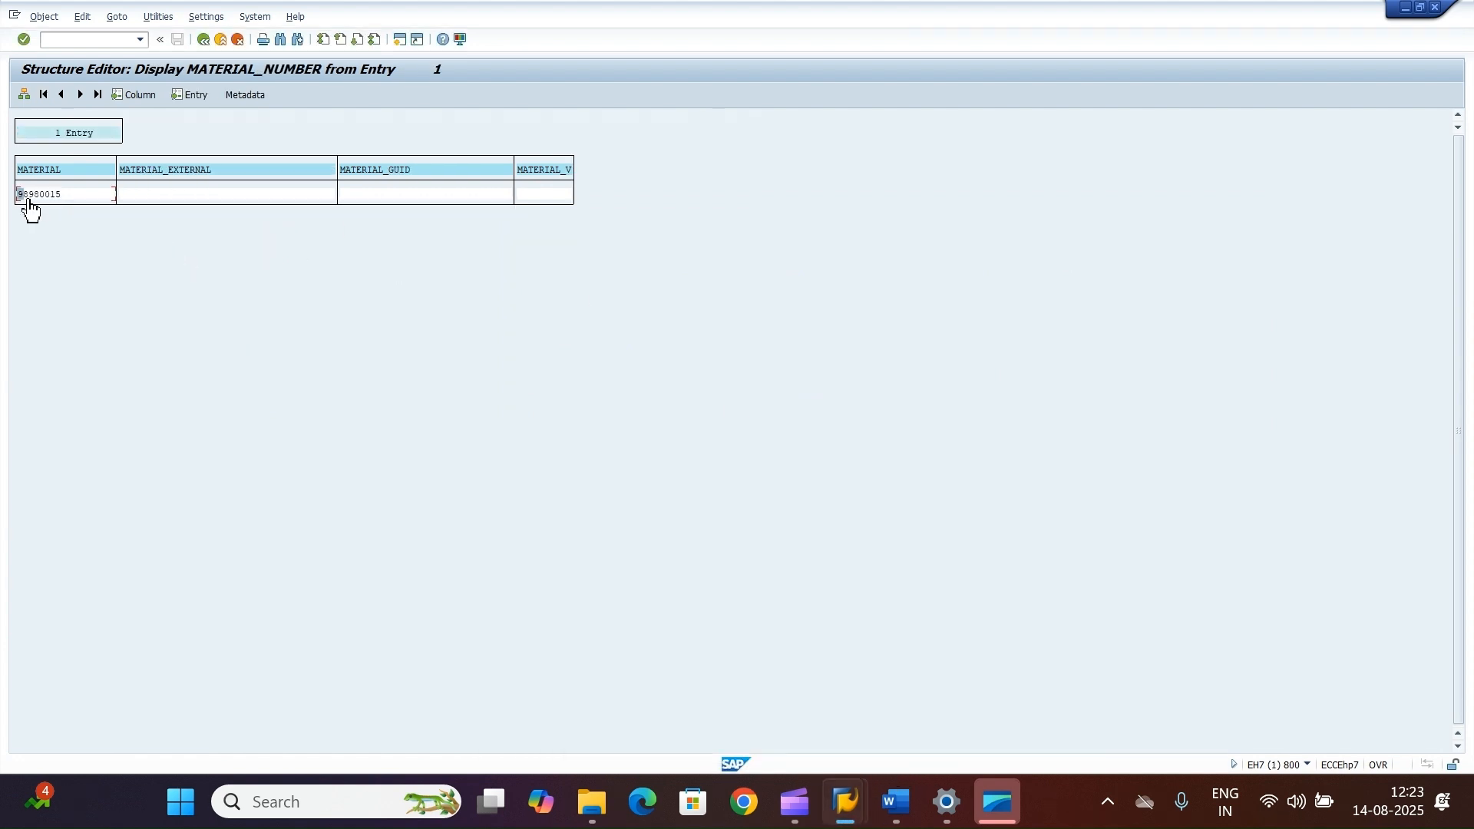
pyautogui.moveTo(17, 195); pyautogui.dragTo(64, 200)
pyautogui.hotkey('ctrl', 'c')
pyautogui.moveTo(857, 820)
pyautogui.click(1043, 671)
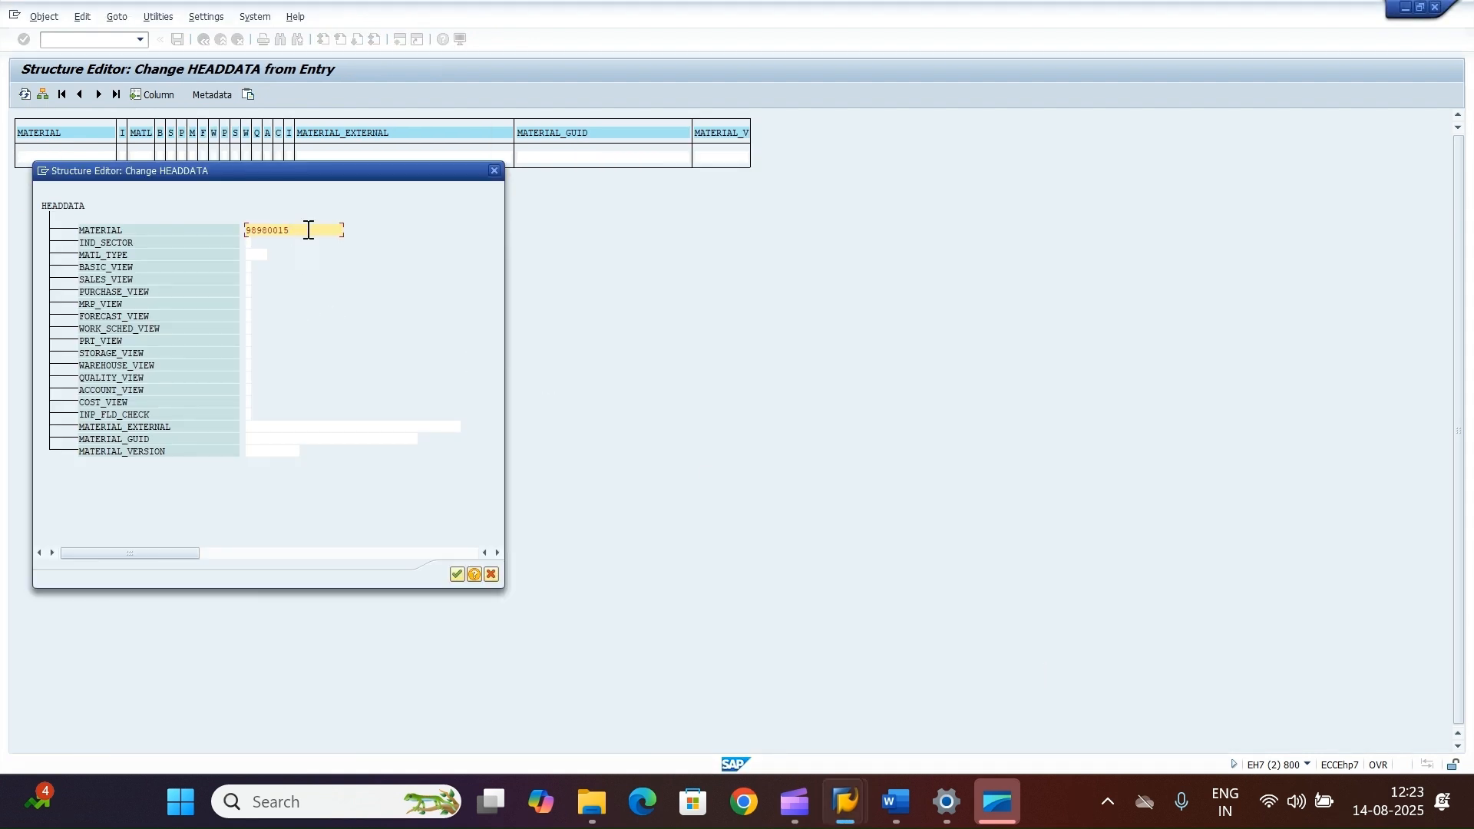
pyautogui.moveTo(308, 229); pyautogui.dragTo(244, 230)
pyautogui.click(299, 230)
# Step: Set HEADDATA industry sector to -, material type 7ROH, flag the basic, purchasing, storage and accounting views, and return to the test screen
pyautogui.click(250, 244)
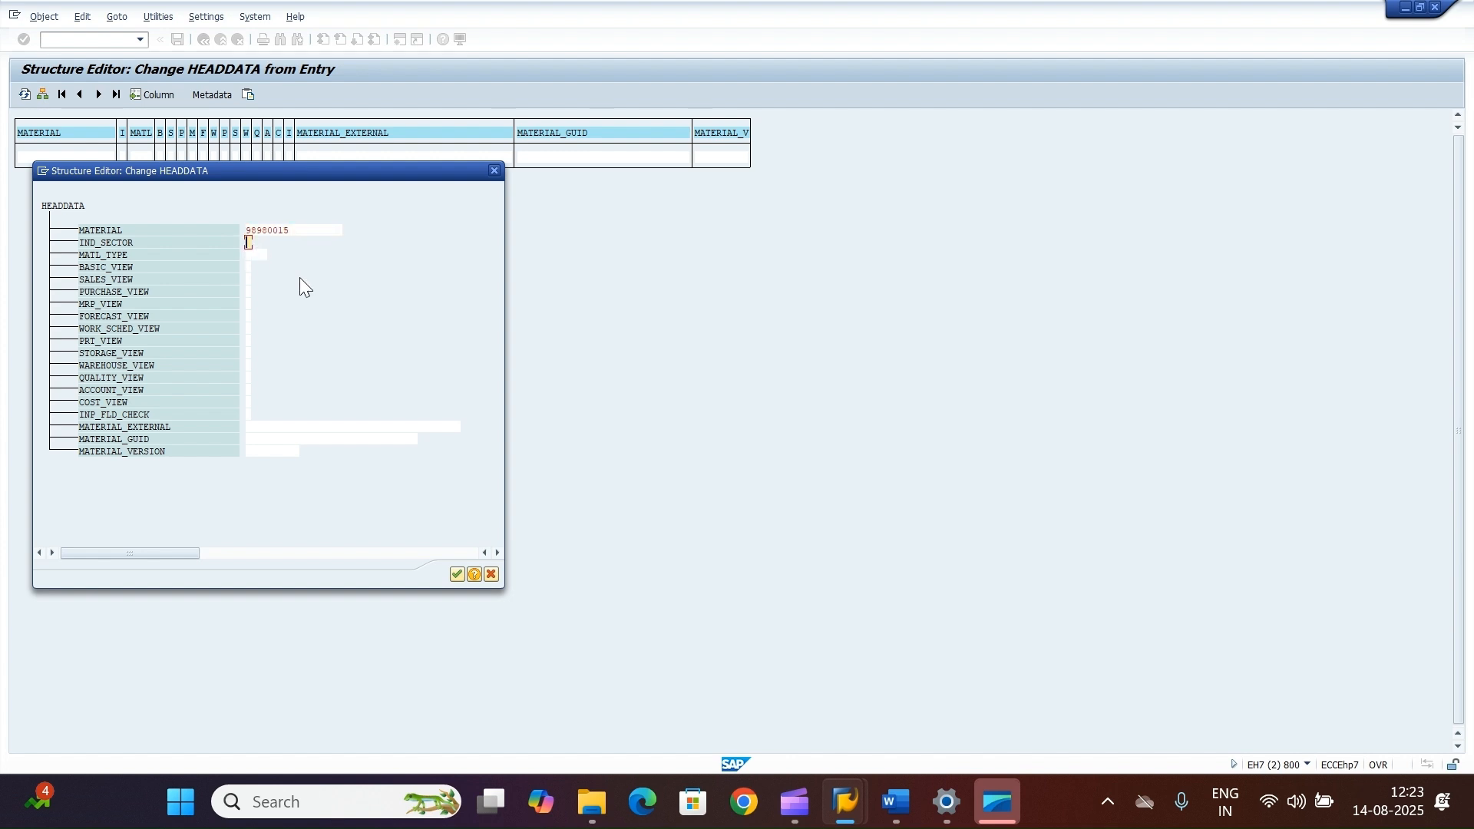
pyautogui.click(263, 256)
pyautogui.write('7ROH')
pyautogui.click(249, 267)
pyautogui.write('X')
pyautogui.click(248, 292)
pyautogui.click(250, 354)
pyautogui.write('X')
pyautogui.click(247, 390)
pyautogui.write('X')
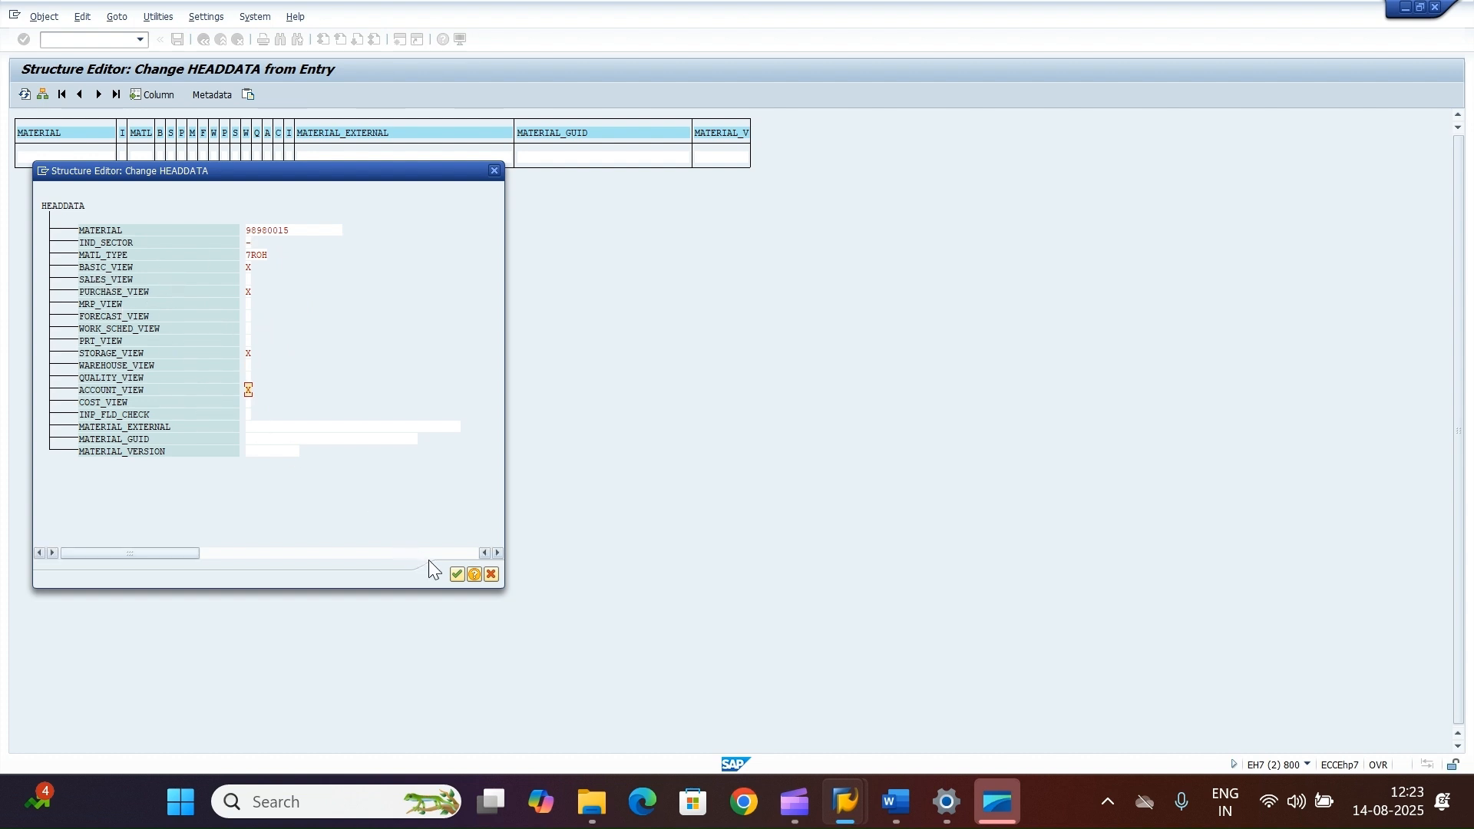
pyautogui.click(456, 574)
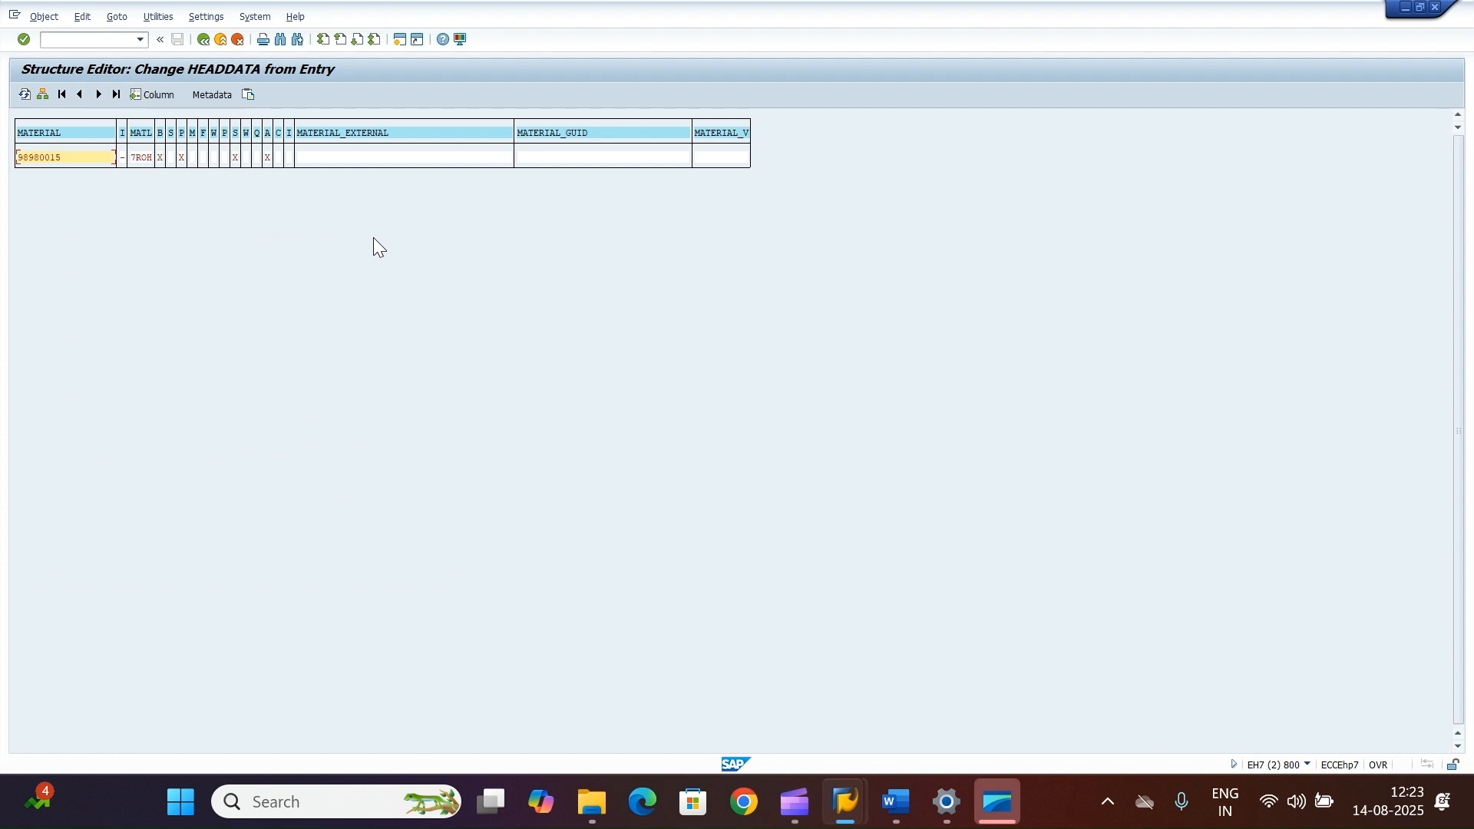
pyautogui.click(206, 43)
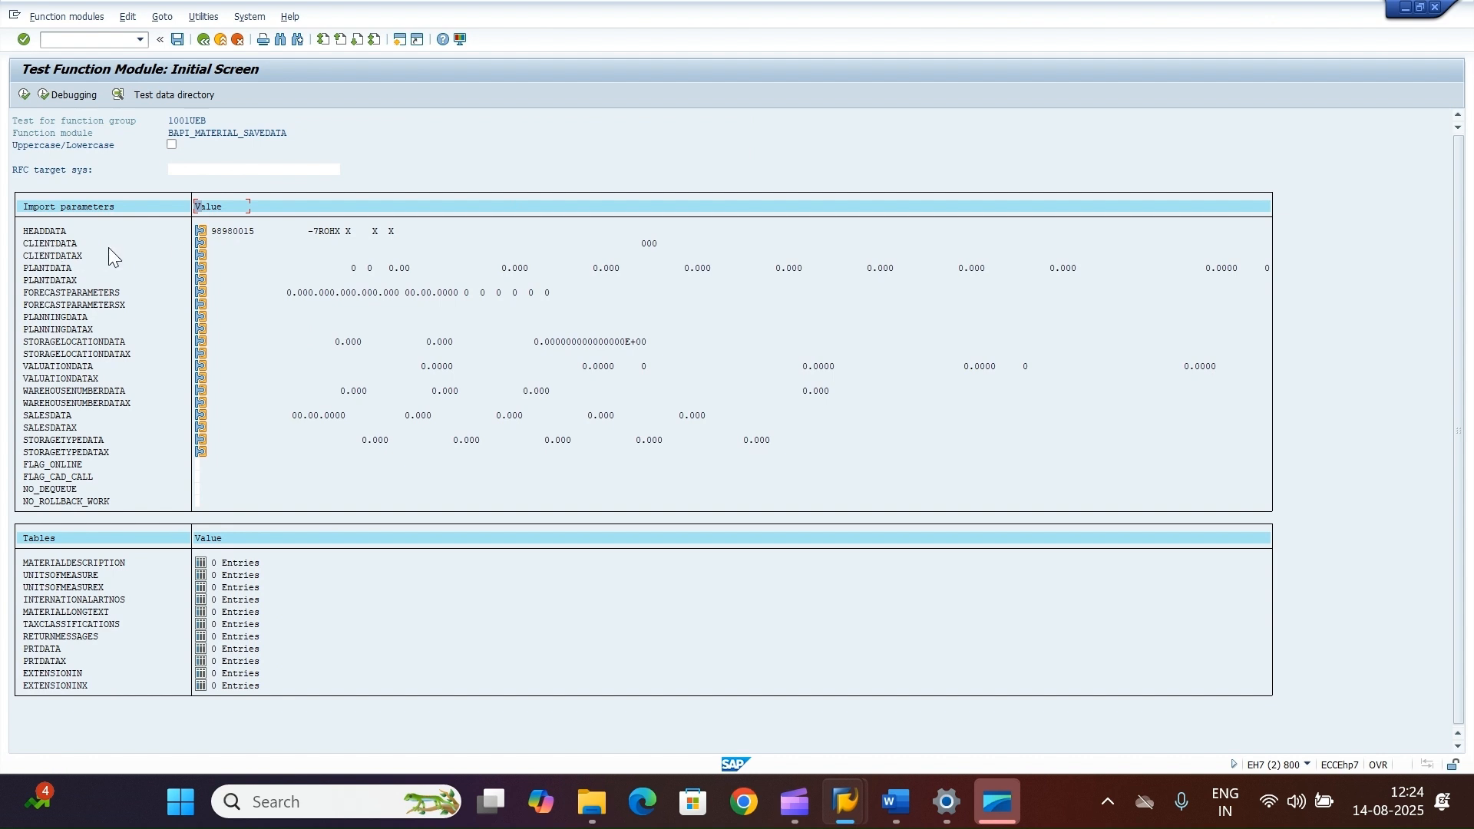
# Step: Open the CLIENTDATA import structure in the single-entry form and place the cursor in MATL_GROUP
pyautogui.click(199, 246)
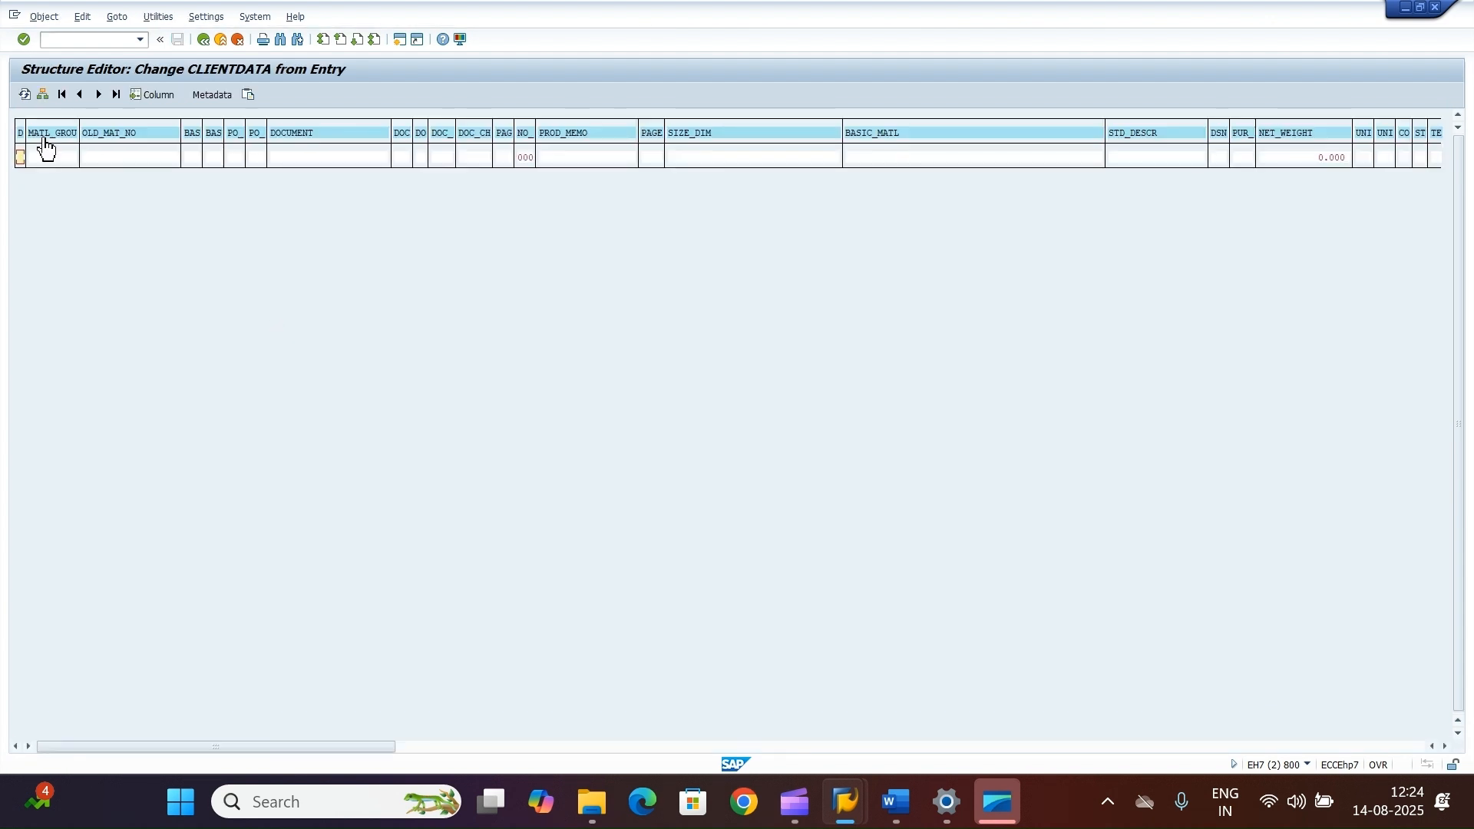
pyautogui.click(43, 96)
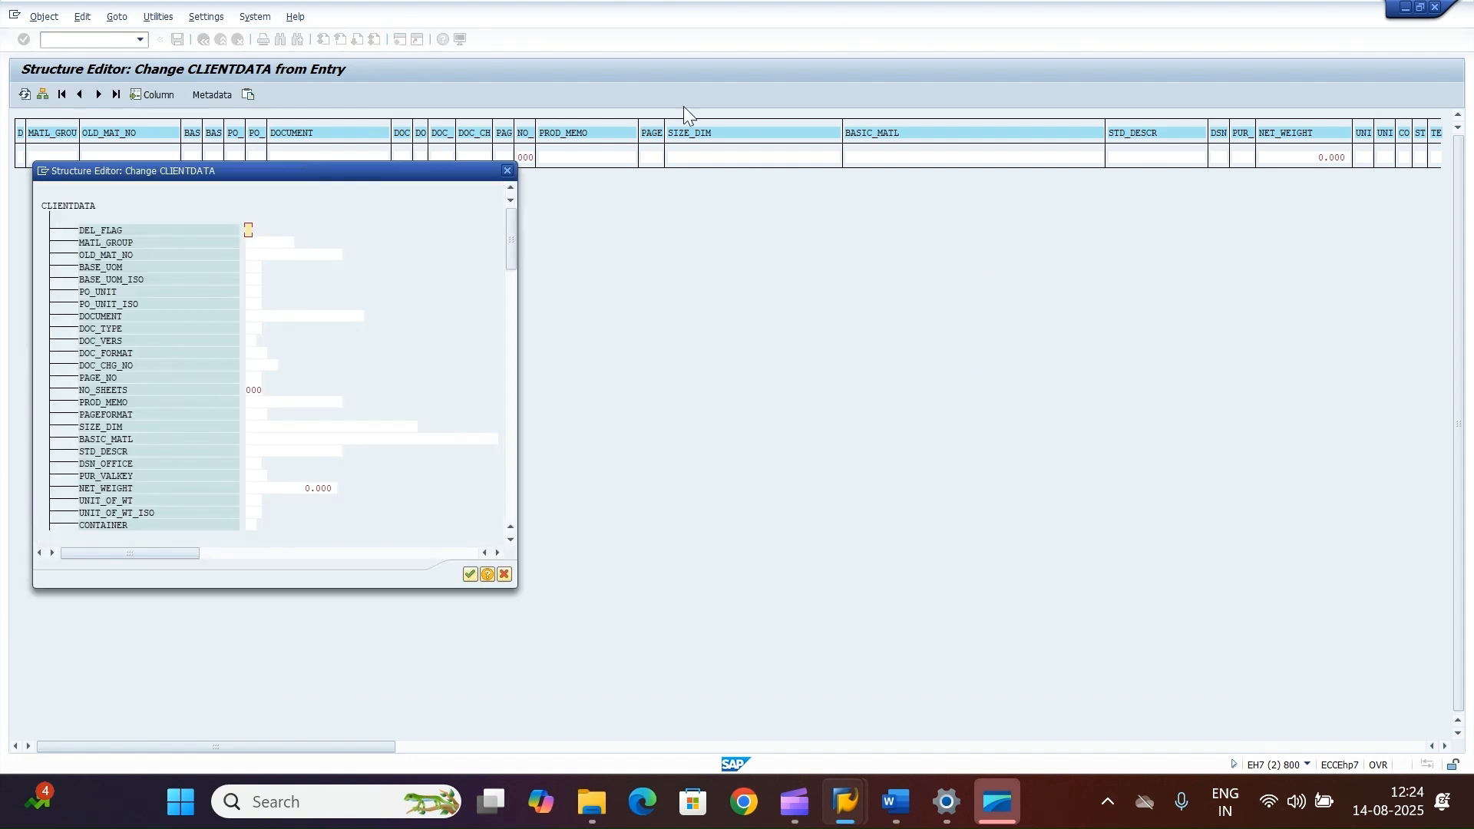
pyautogui.moveTo(245, 172); pyautogui.dragTo(609, 217)
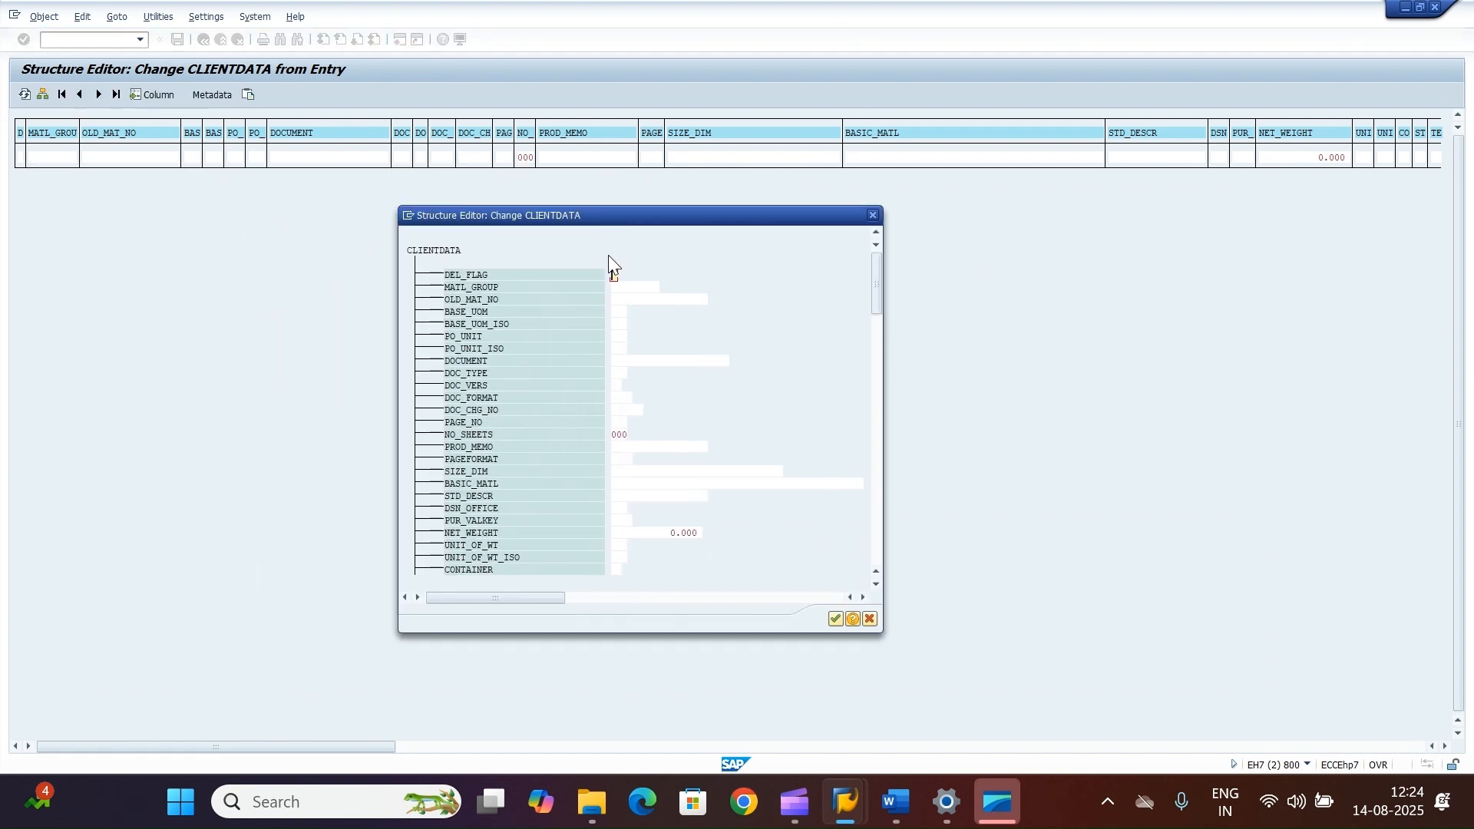
pyautogui.click(637, 289)
# Step: Switch to the other SAP session and start transaction mm03 there
pyautogui.moveTo(866, 810)
pyautogui.click(872, 737)
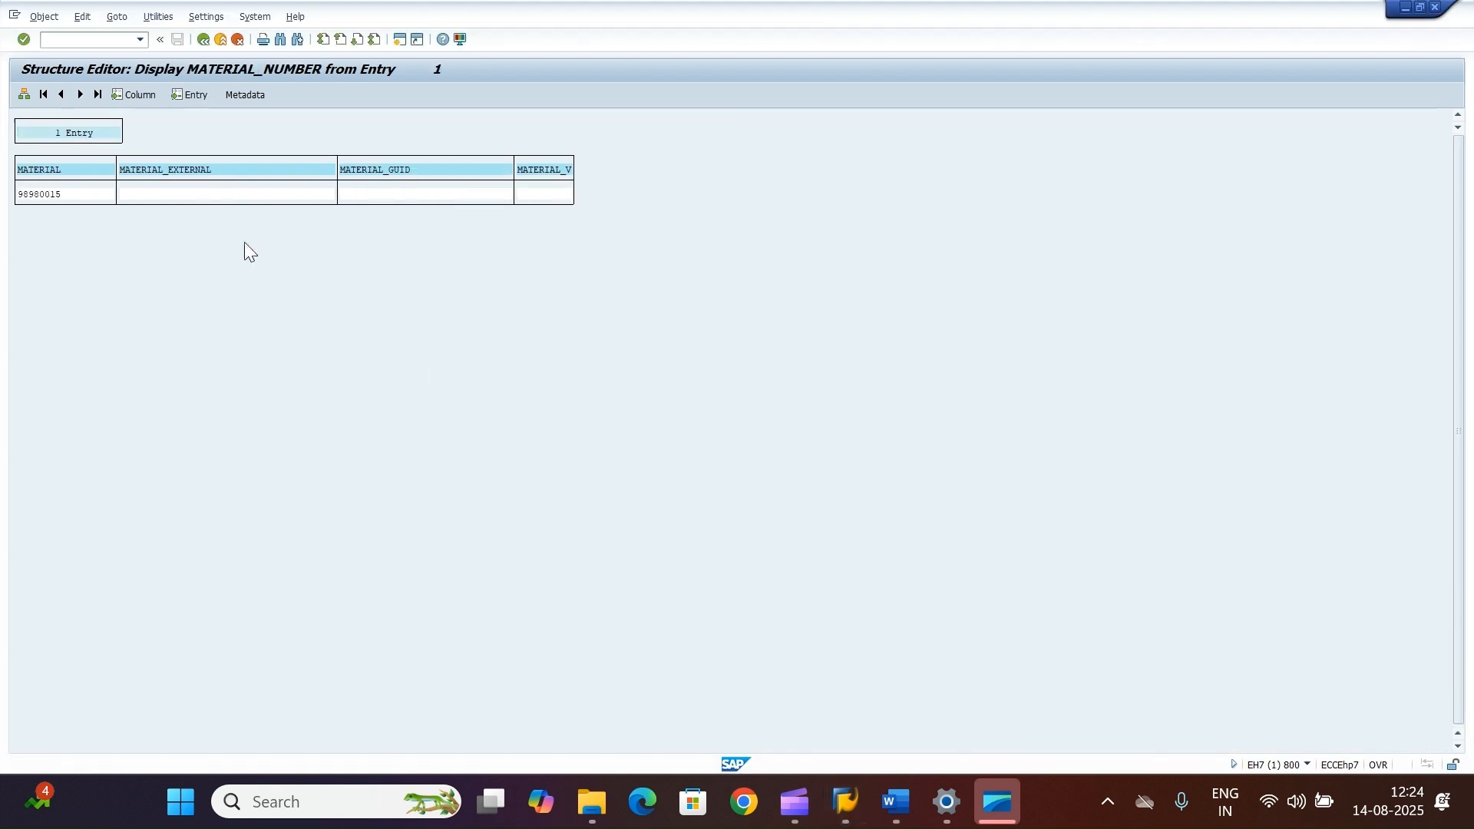
pyautogui.click(57, 39)
pyautogui.write('/')
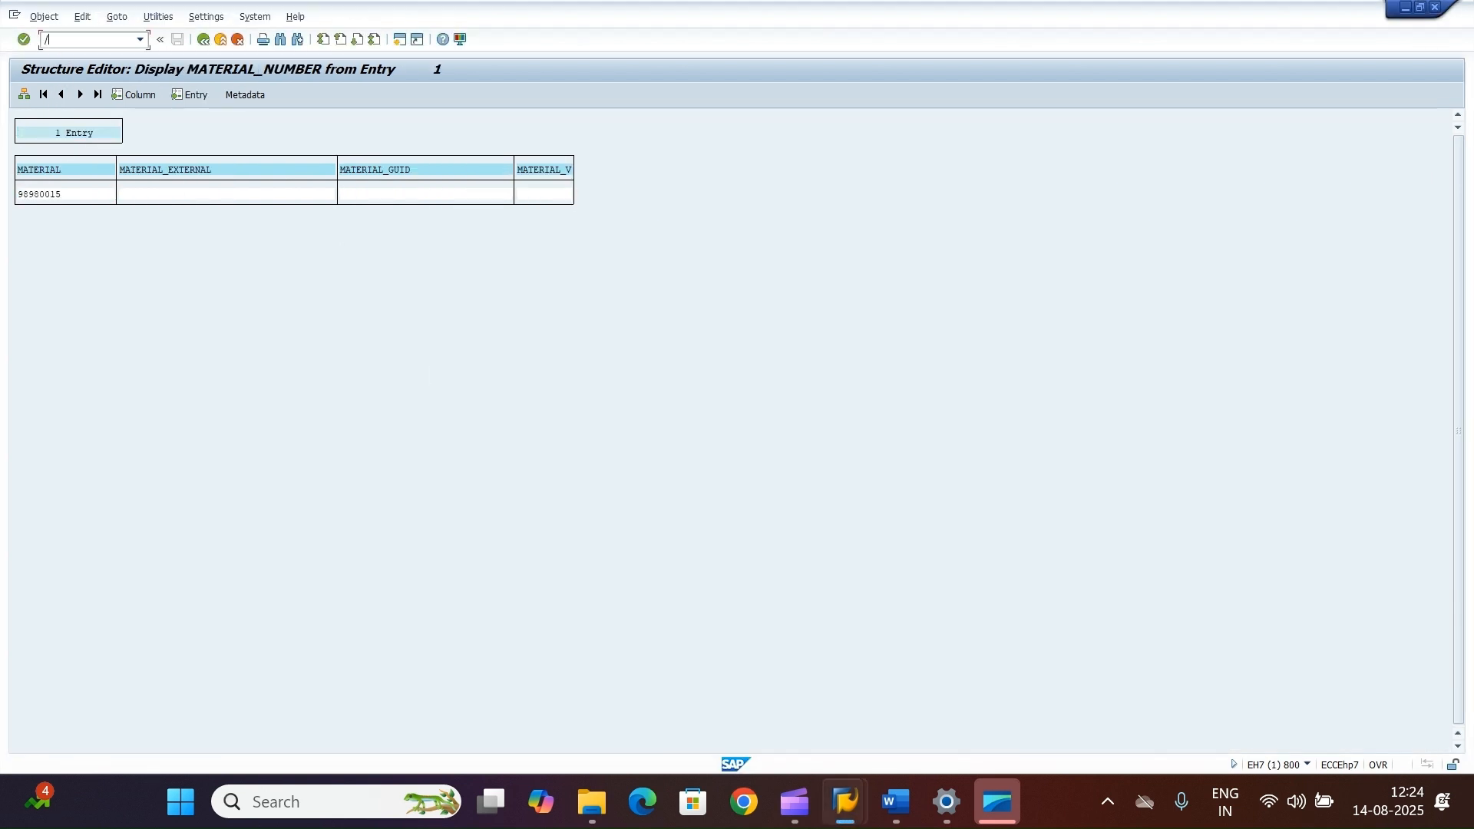
pyautogui.write('nmm03')
pyautogui.press('Return')
pyautogui.press('space')
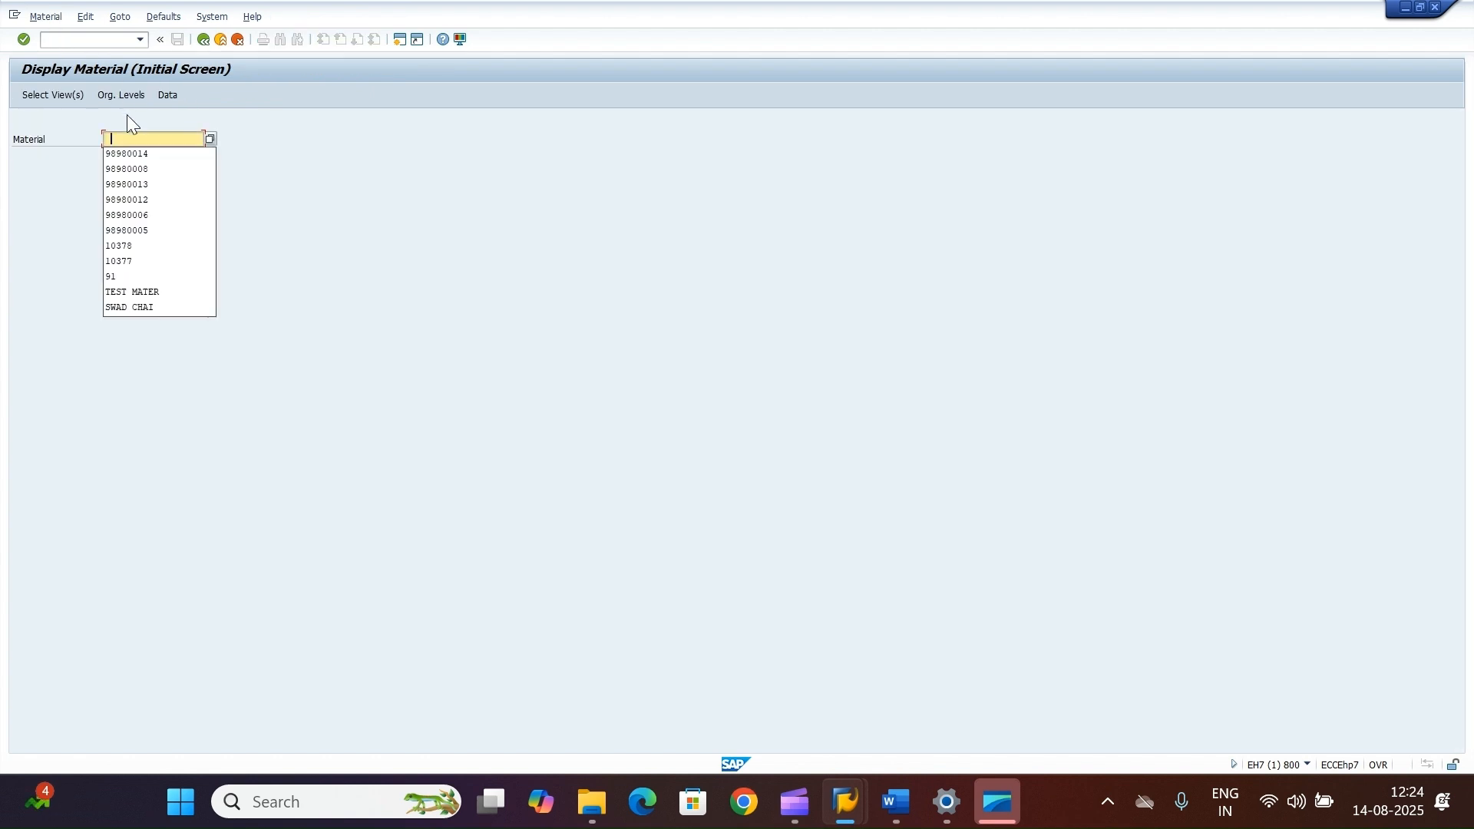
# Step: Display material 98980008 with Basic Data 1 and 2, Purchasing, General Plant Data/Storage 1 and Accounting 1 views for its plant
pyautogui.click(139, 168)
pyautogui.press('Return')
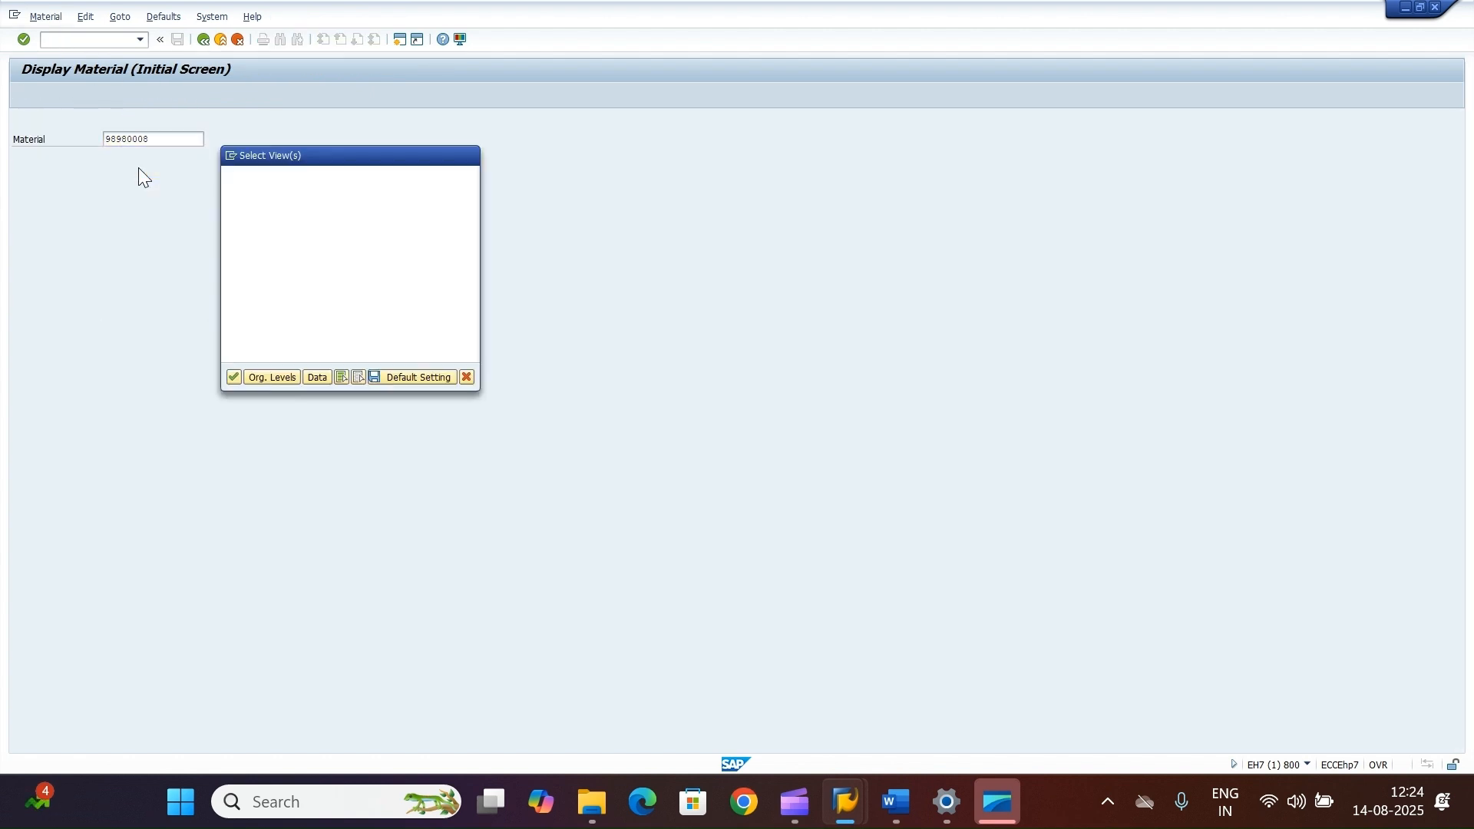
pyautogui.click(232, 198)
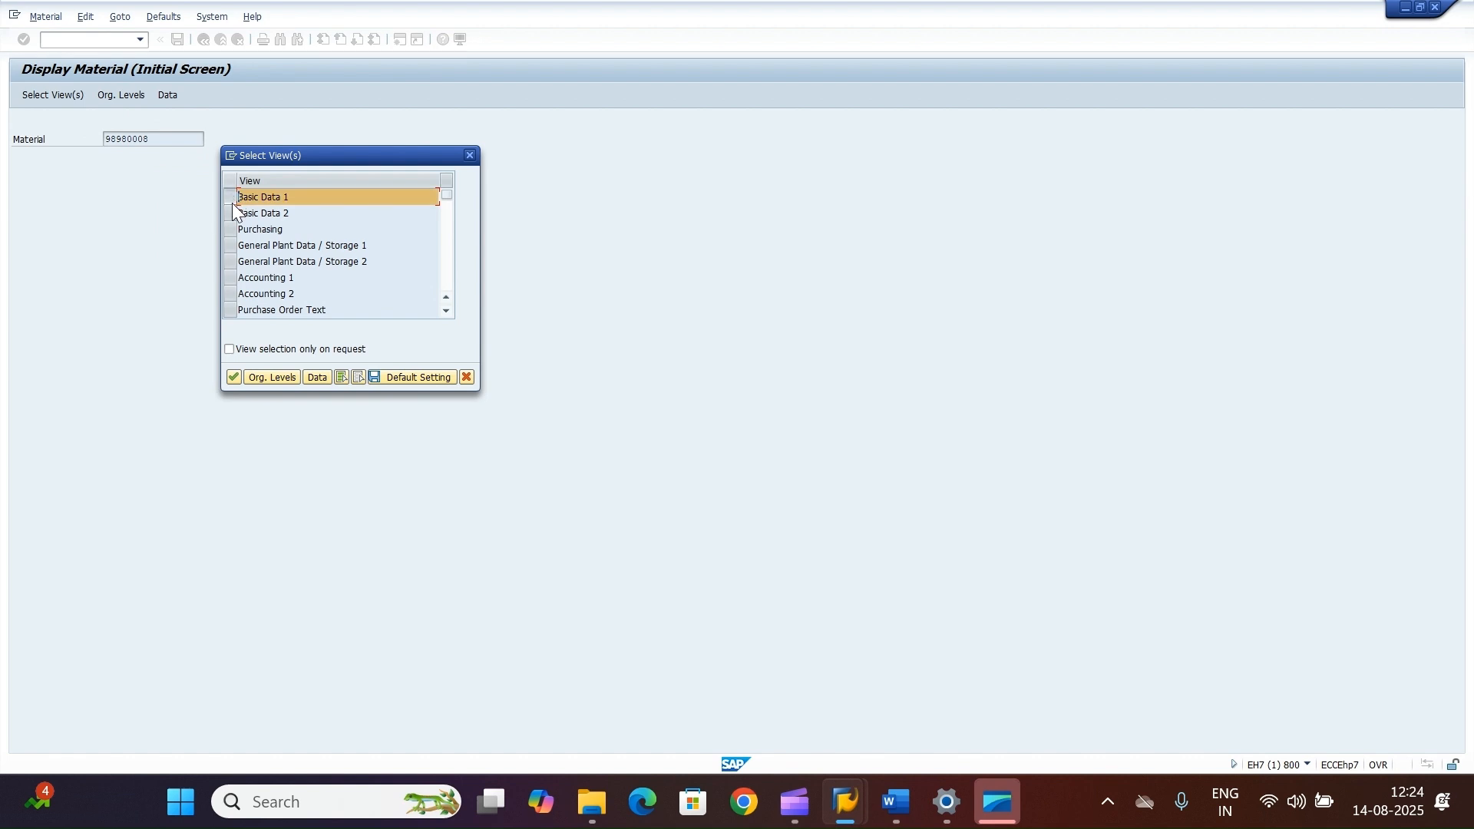
pyautogui.click(231, 213)
pyautogui.click(231, 230)
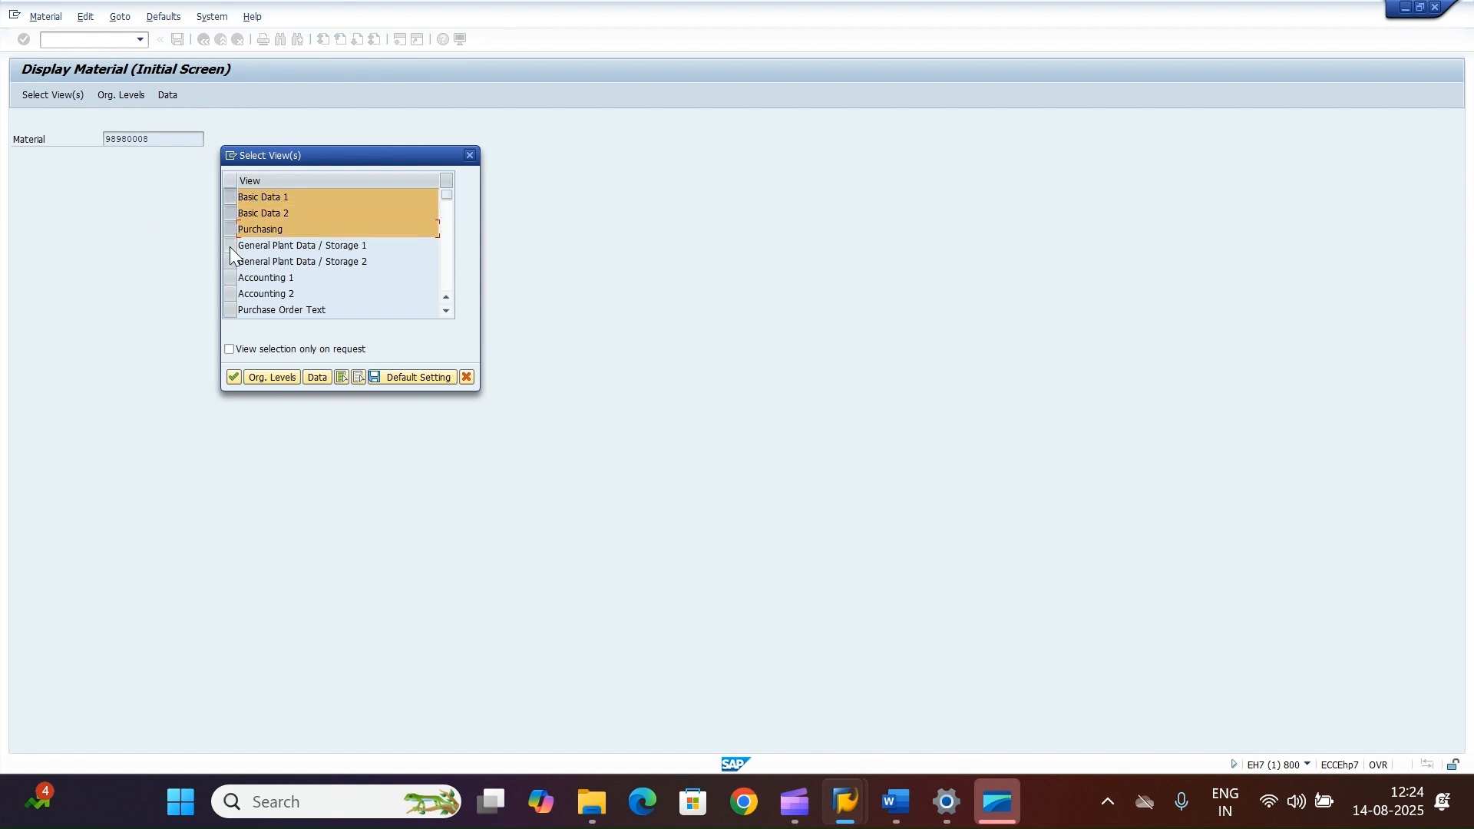
pyautogui.click(230, 246)
pyautogui.click(230, 278)
pyautogui.click(235, 376)
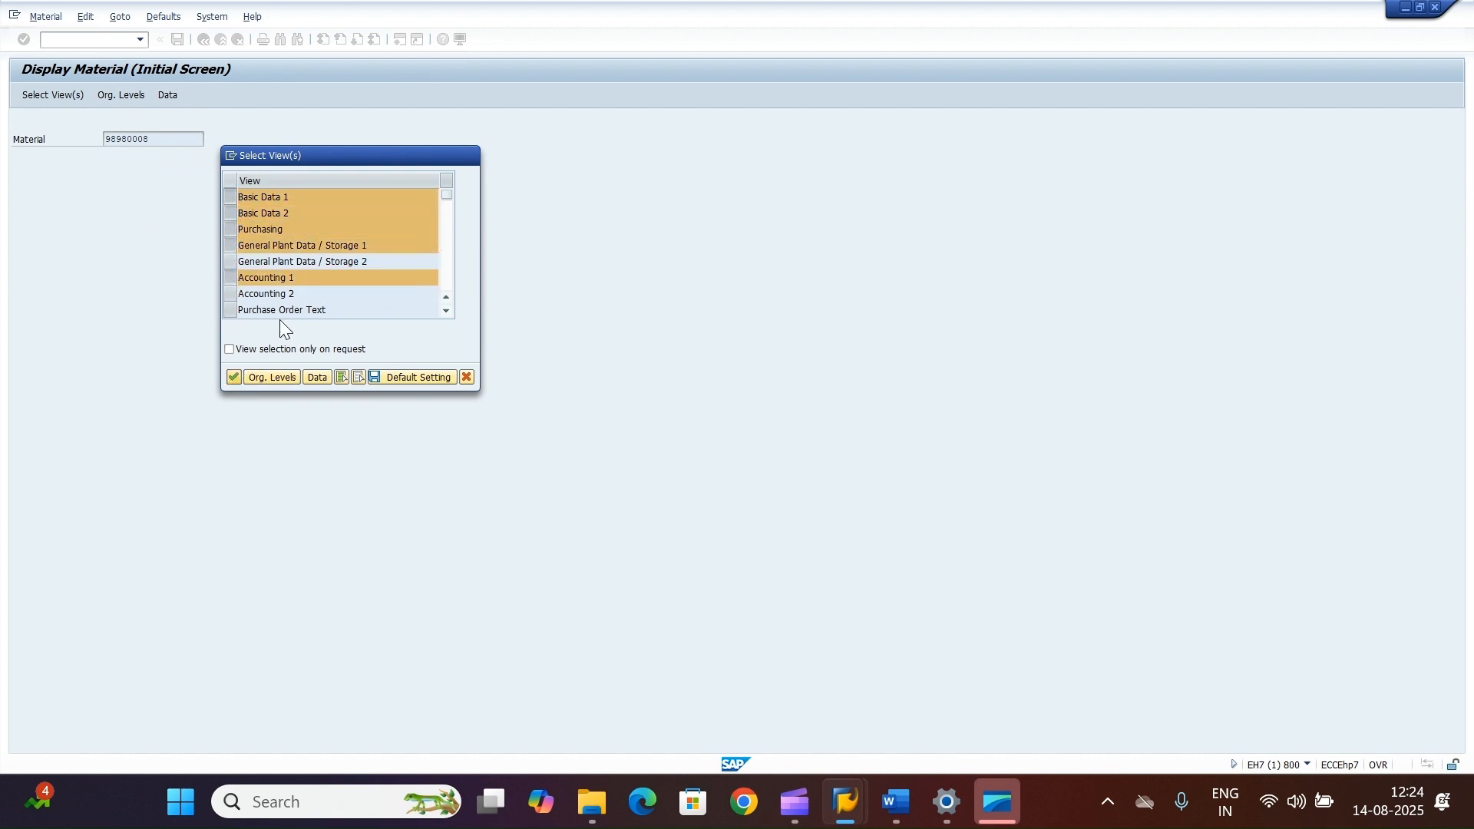
pyautogui.press('space')
pyautogui.click(251, 195)
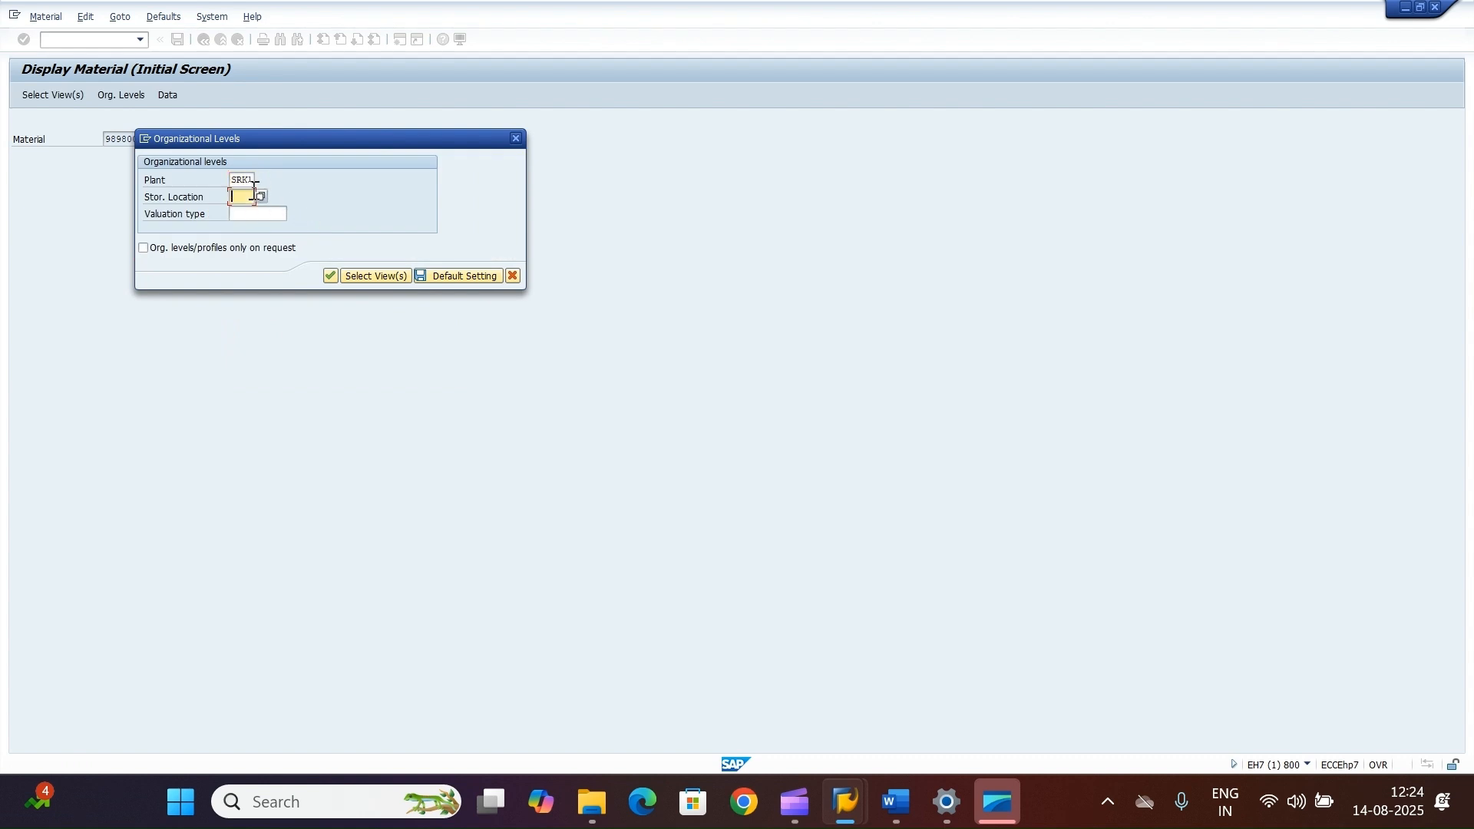
pyautogui.press('space')
pyautogui.click(246, 212)
pyautogui.click(340, 274)
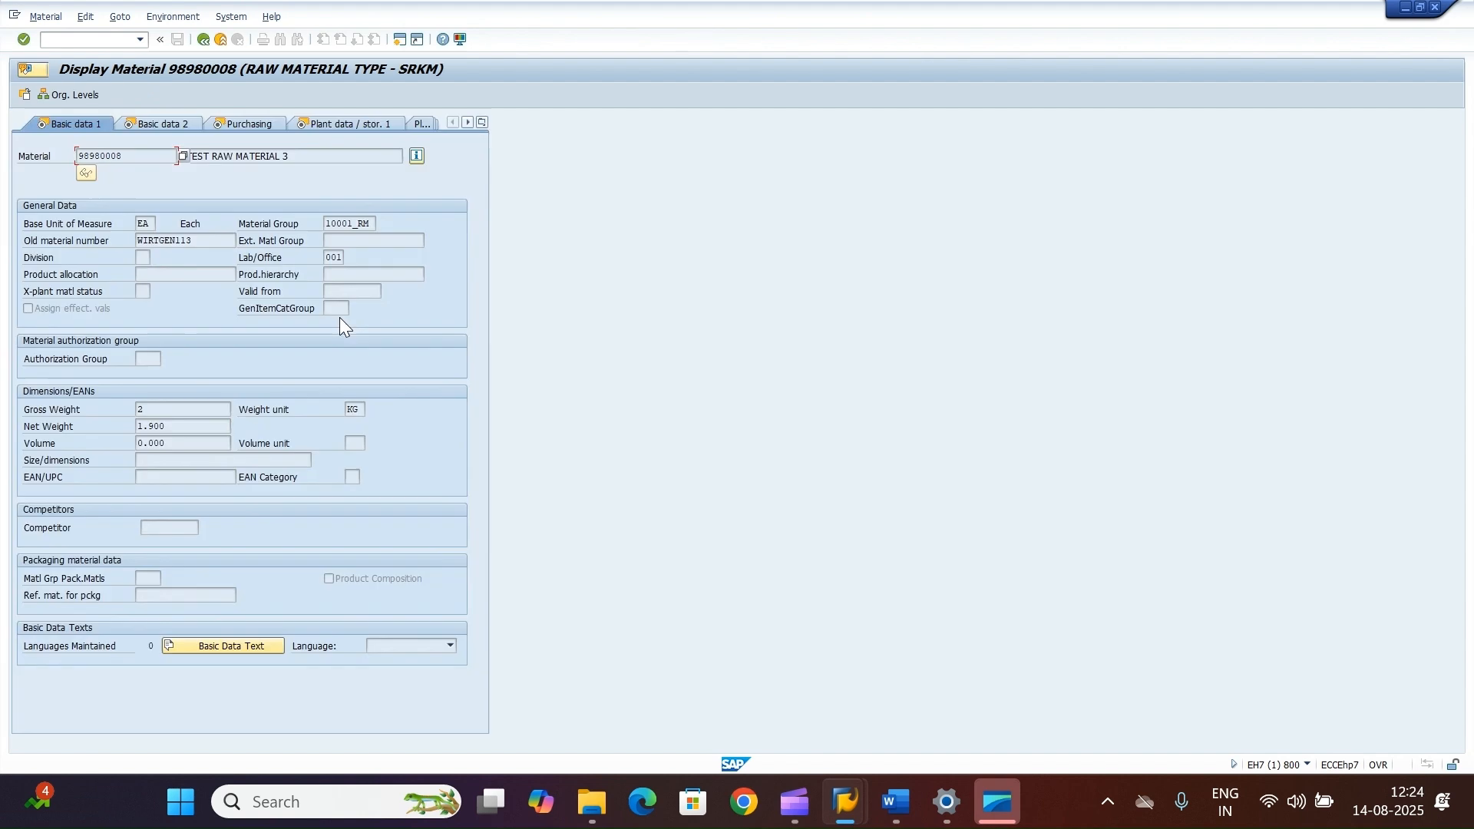
# Step: Copy the material group 10001_RM from the displayed material and paste it into the CLIENTDATA MATL_GROUP field
pyautogui.doubleClick(367, 223)
pyautogui.hotkey('ctrl', 'c')
pyautogui.moveTo(844, 802)
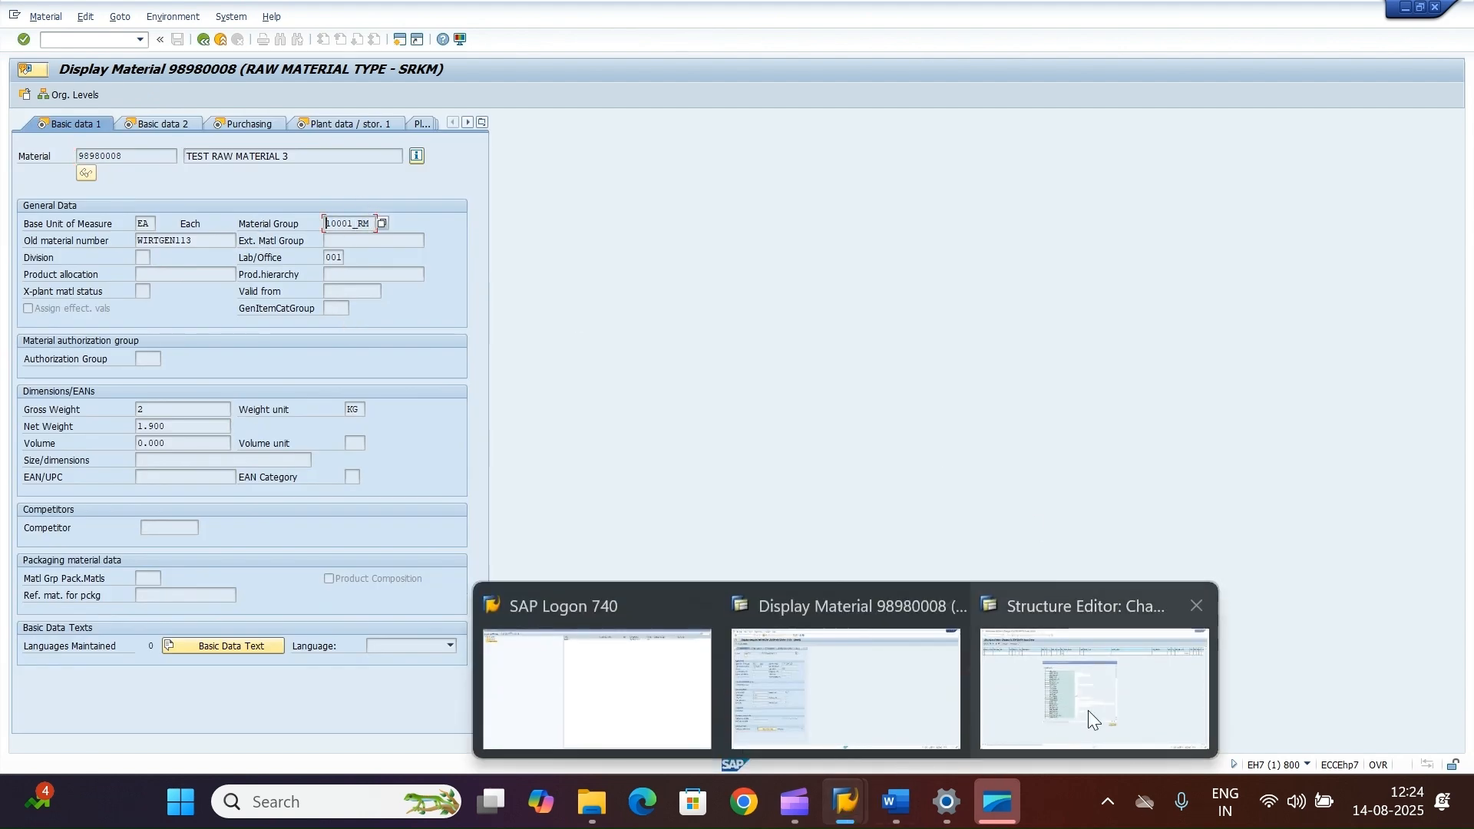
pyautogui.click(1089, 714)
pyautogui.hotkey('ctrl', 'v')
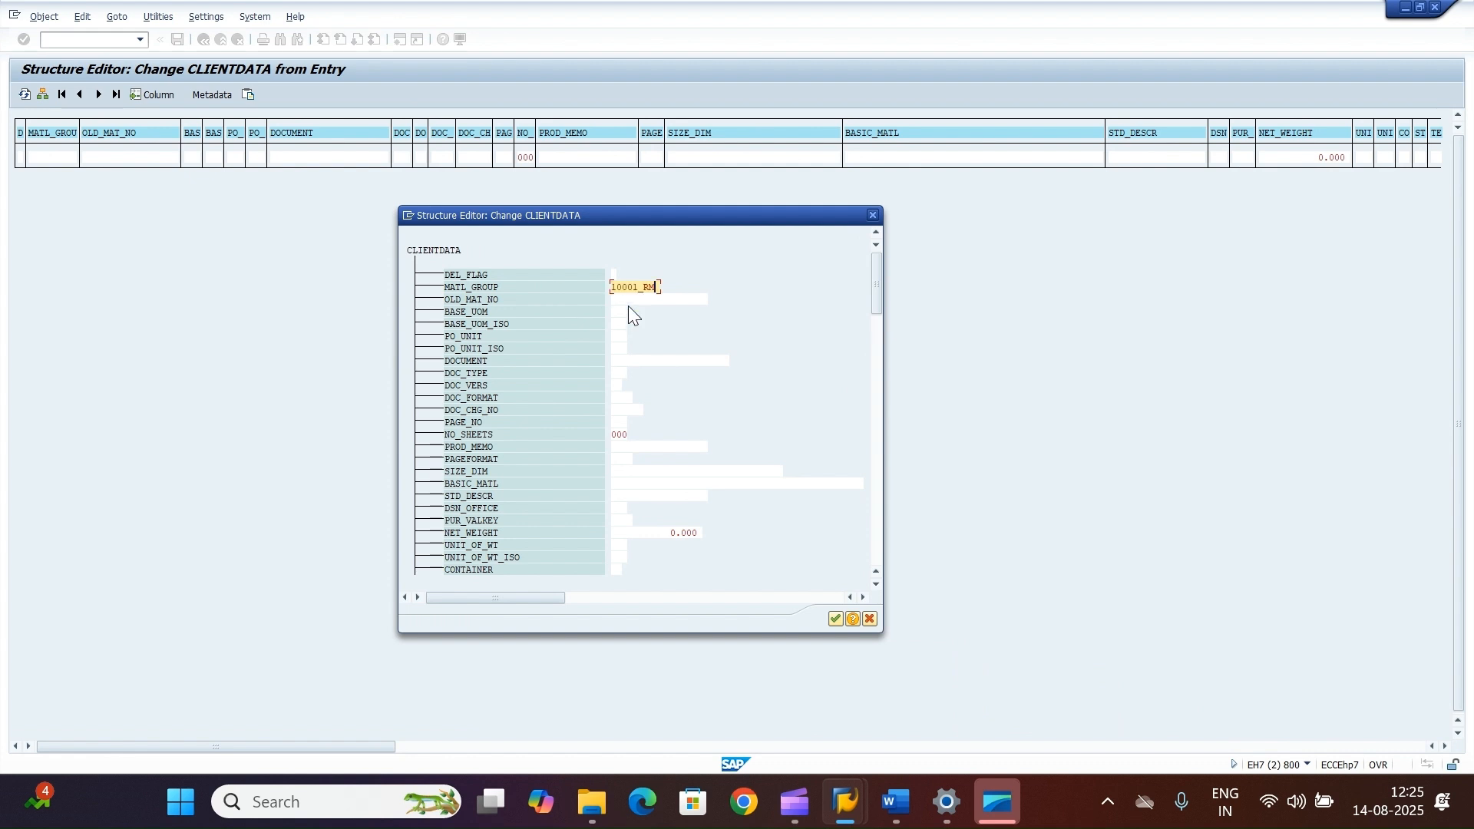
# Step: Set CLIENTDATA old material number to TEST1 and base unit to EA, confirm, and return to the test screen
pyautogui.press('Tab')
pyautogui.write('TEST1')
pyautogui.click(622, 312)
pyautogui.write('EA')
pyautogui.click(836, 618)
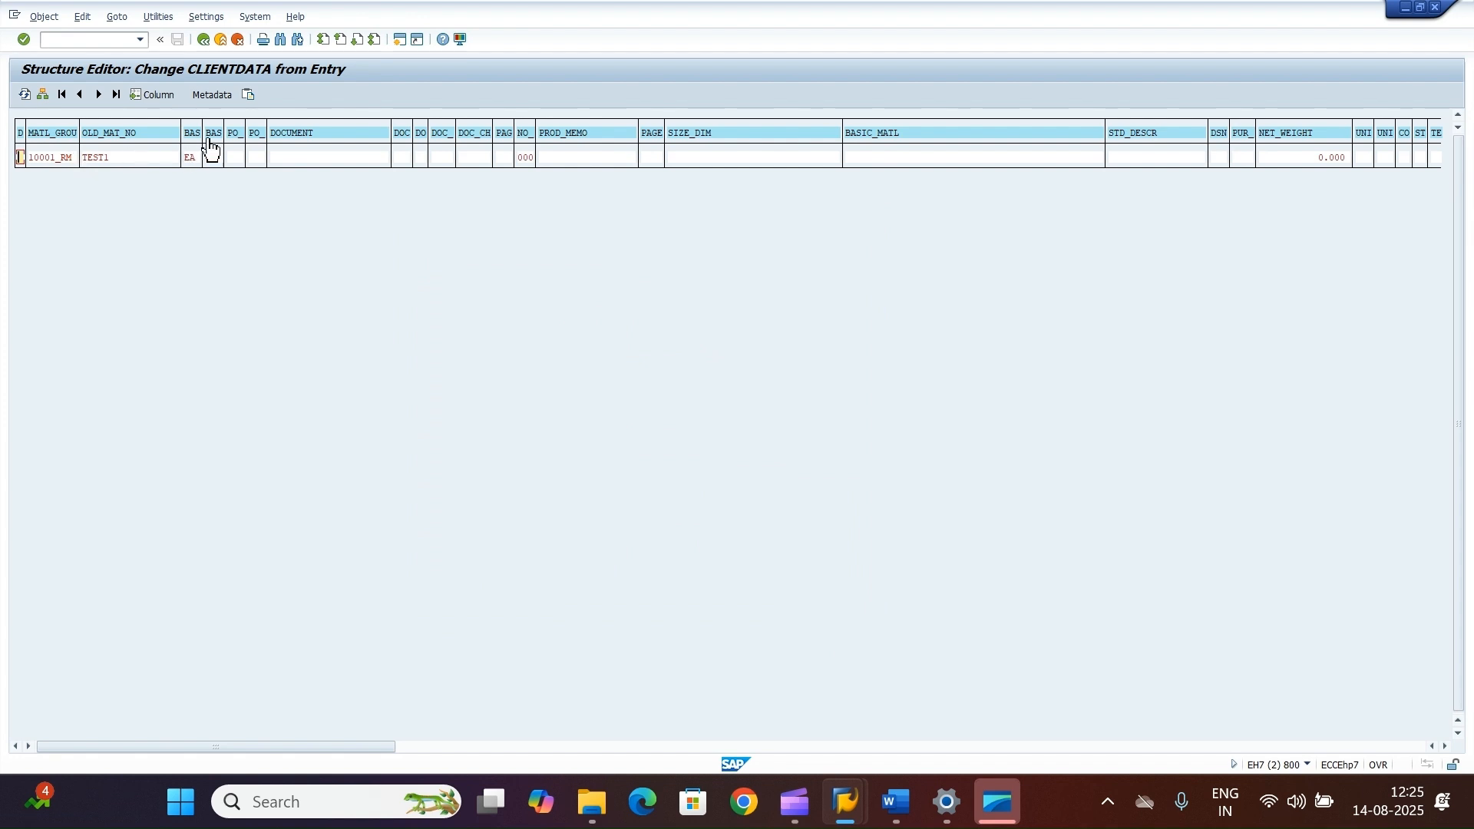
pyautogui.click(205, 39)
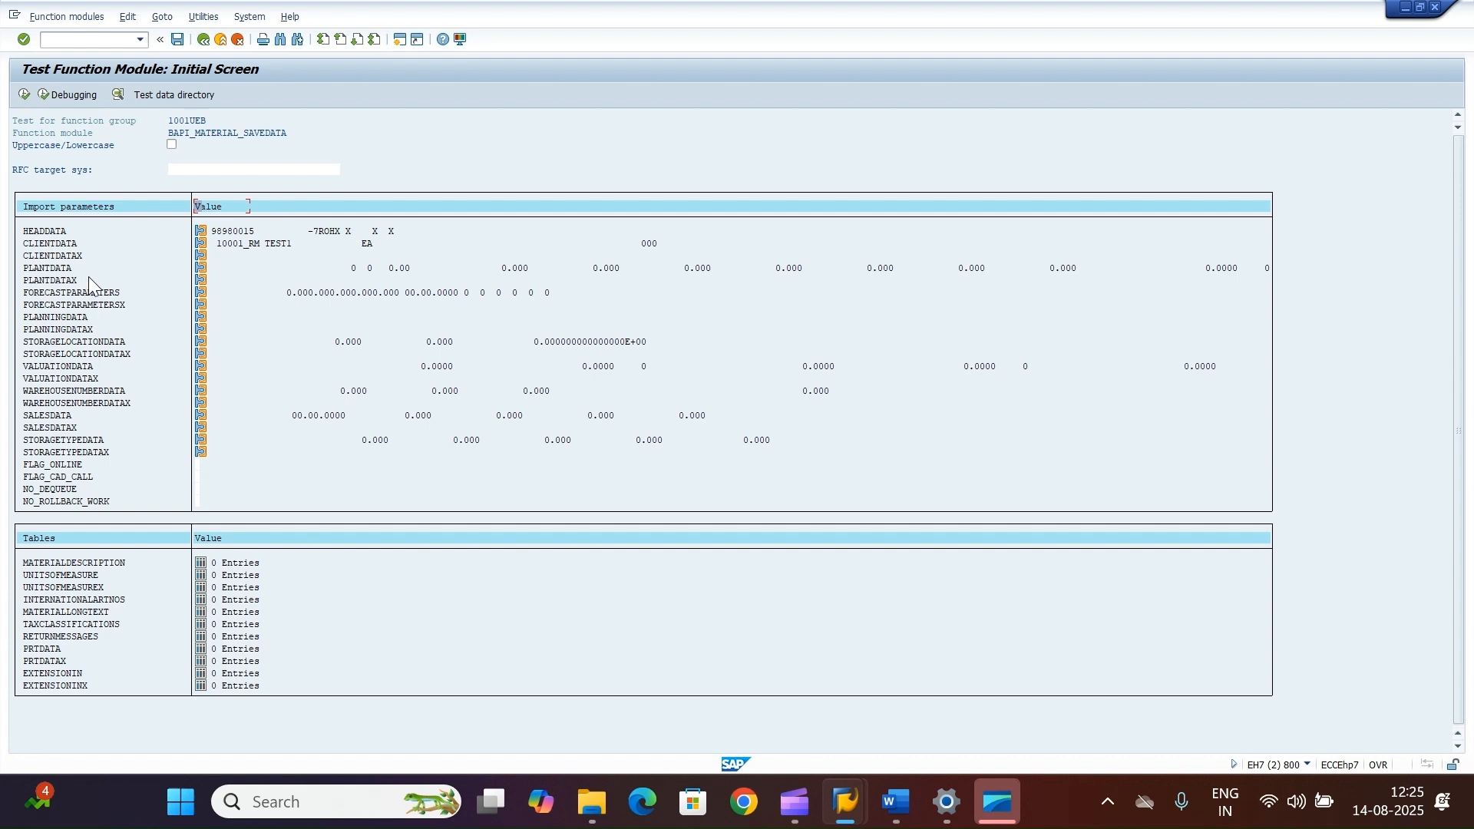
# Step: Open CLIENTDATAX in the single-entry form, flag MATL_GROUP, OLD_MAT_NO and BASE_UOM with X, and return to the test screen
pyautogui.click(201, 256)
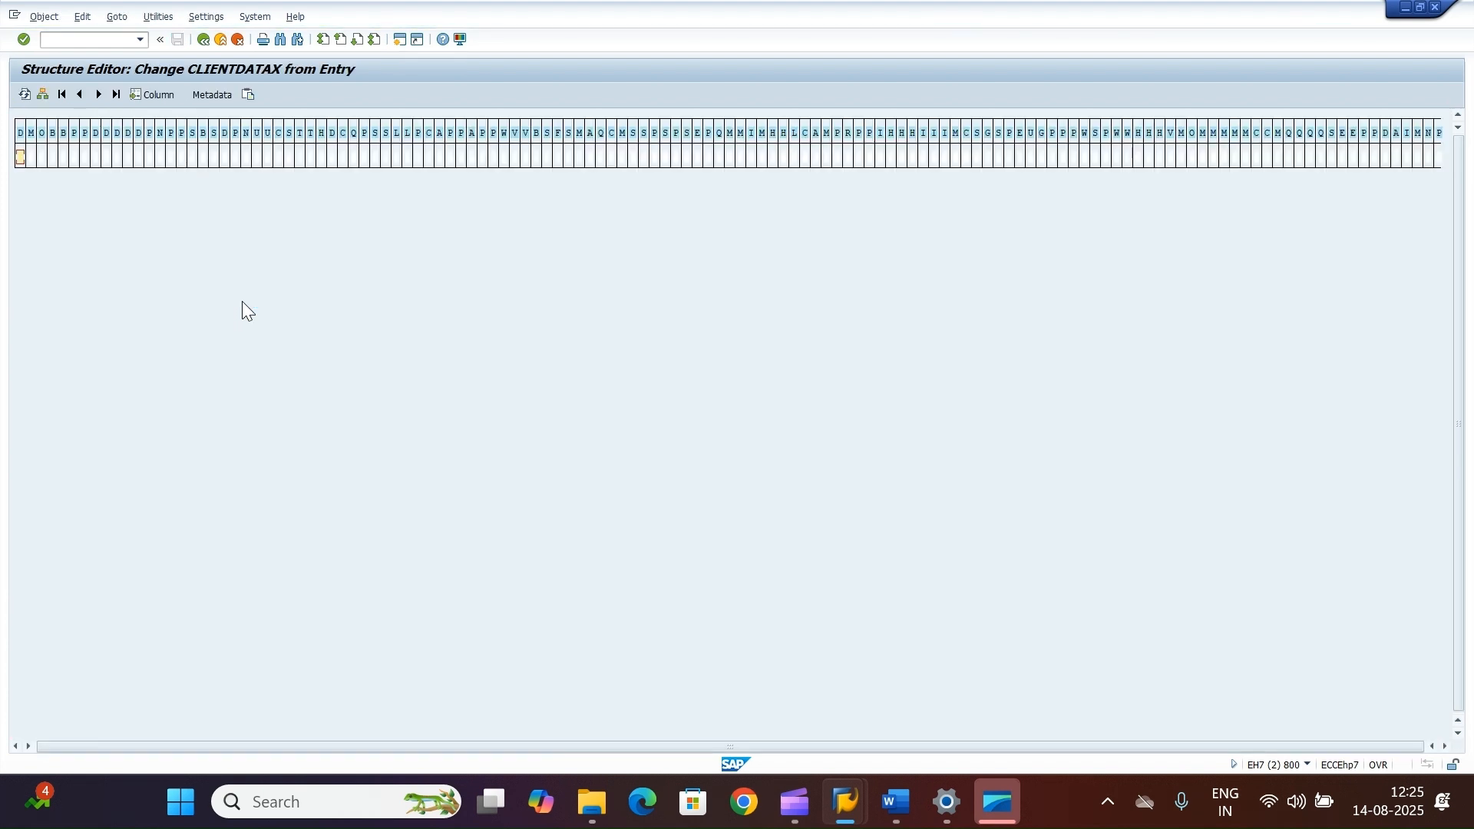
pyautogui.click(40, 96)
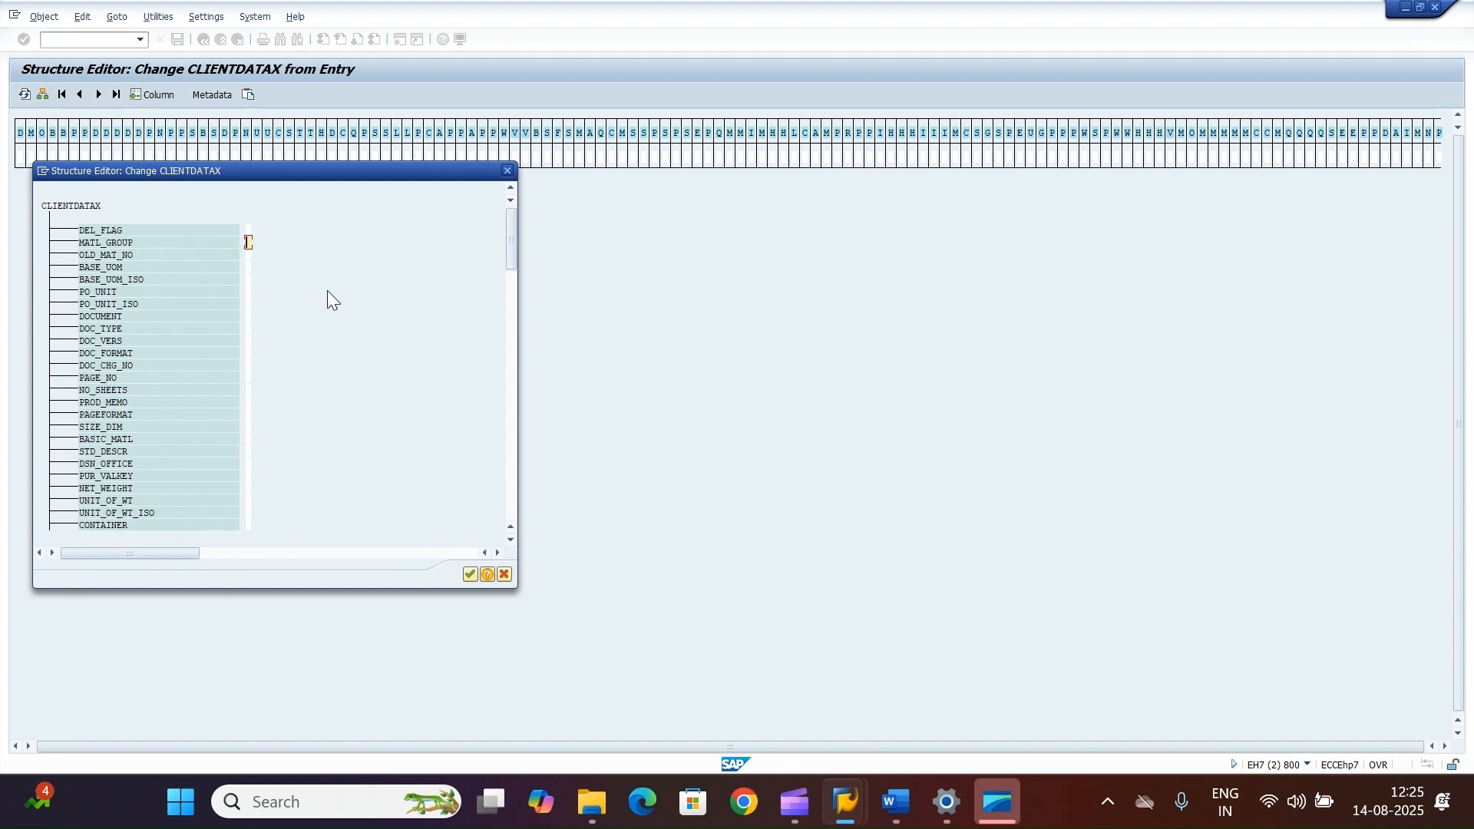
pyautogui.write('X')
pyautogui.click(246, 256)
pyautogui.write('X')
pyautogui.click(246, 267)
pyautogui.write('X')
pyautogui.click(473, 575)
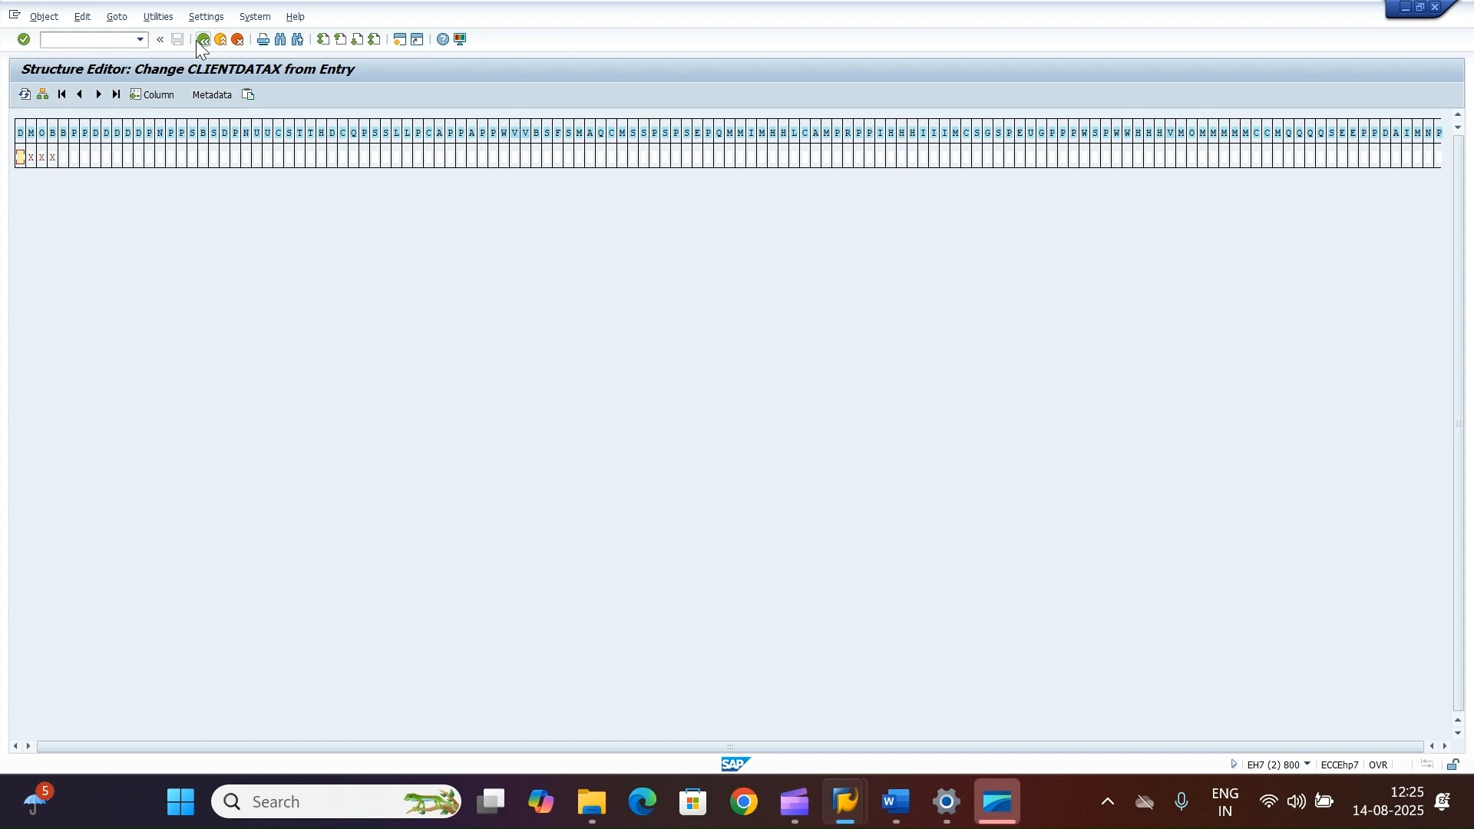
pyautogui.click(196, 40)
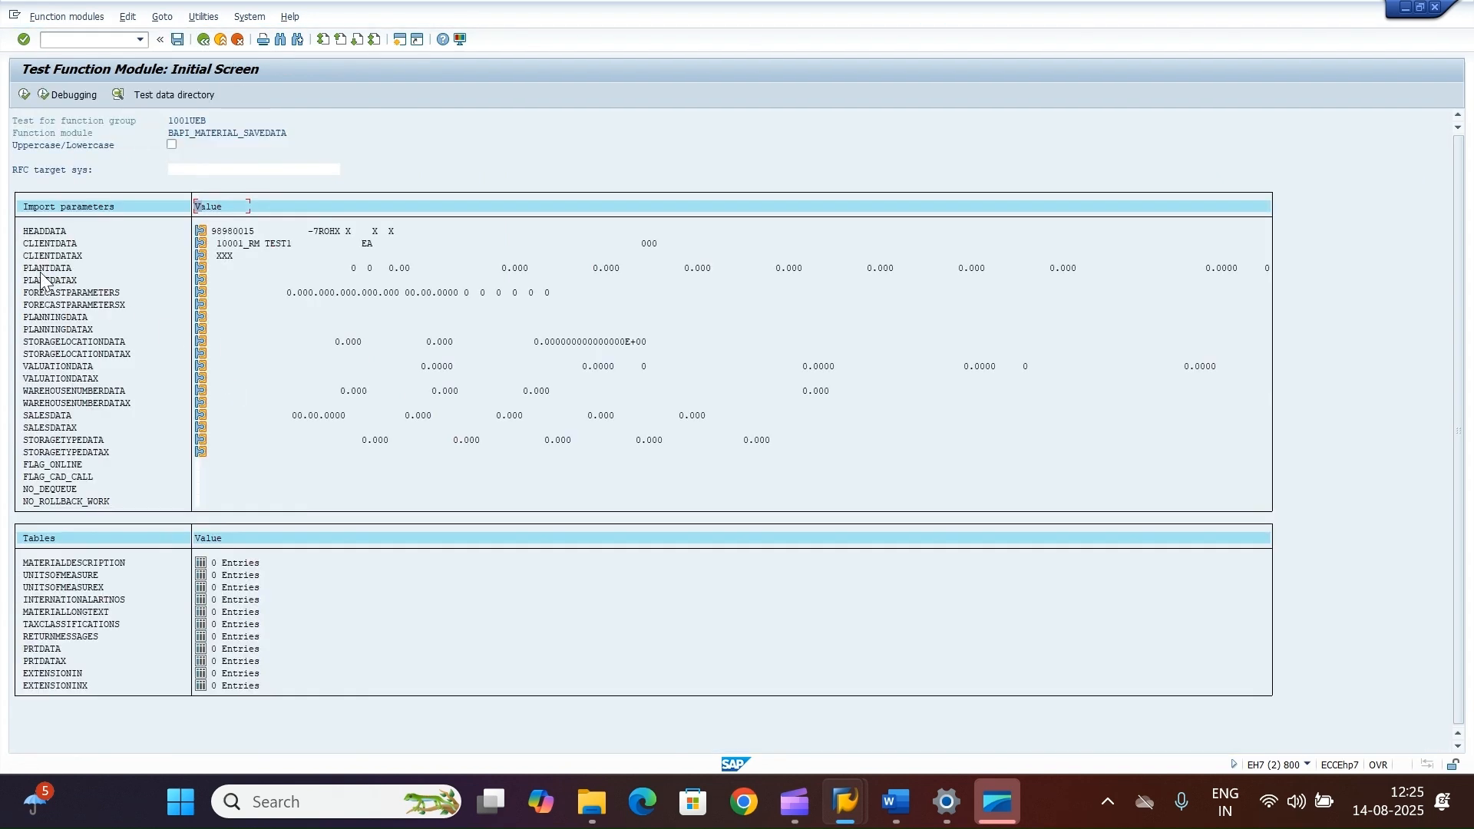
# Step: Open PLANTDATA in the single-entry form, set plant SRK1 and purchasing group AKM, and return to the test screen
pyautogui.click(200, 269)
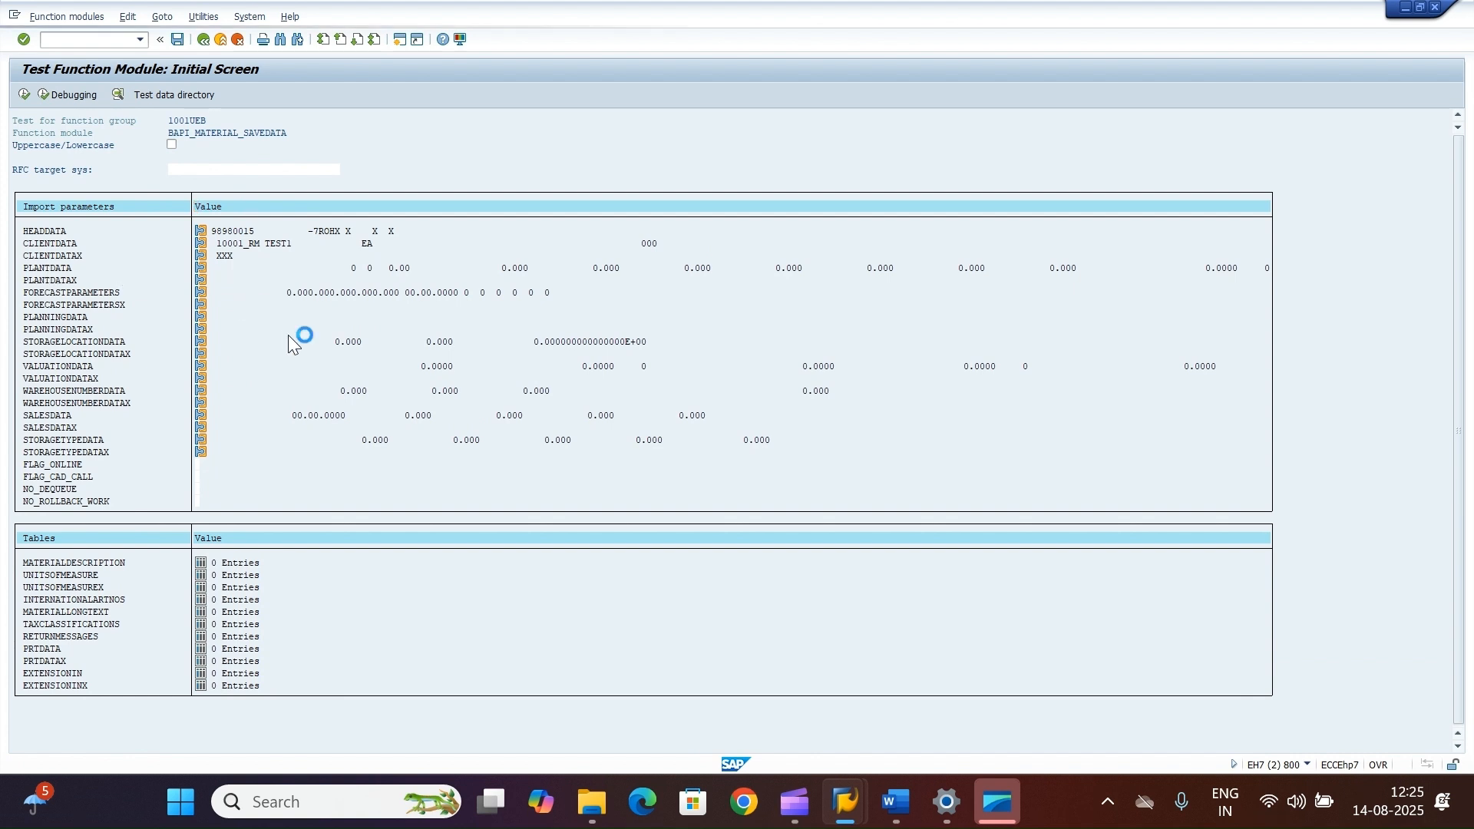
pyautogui.click(45, 93)
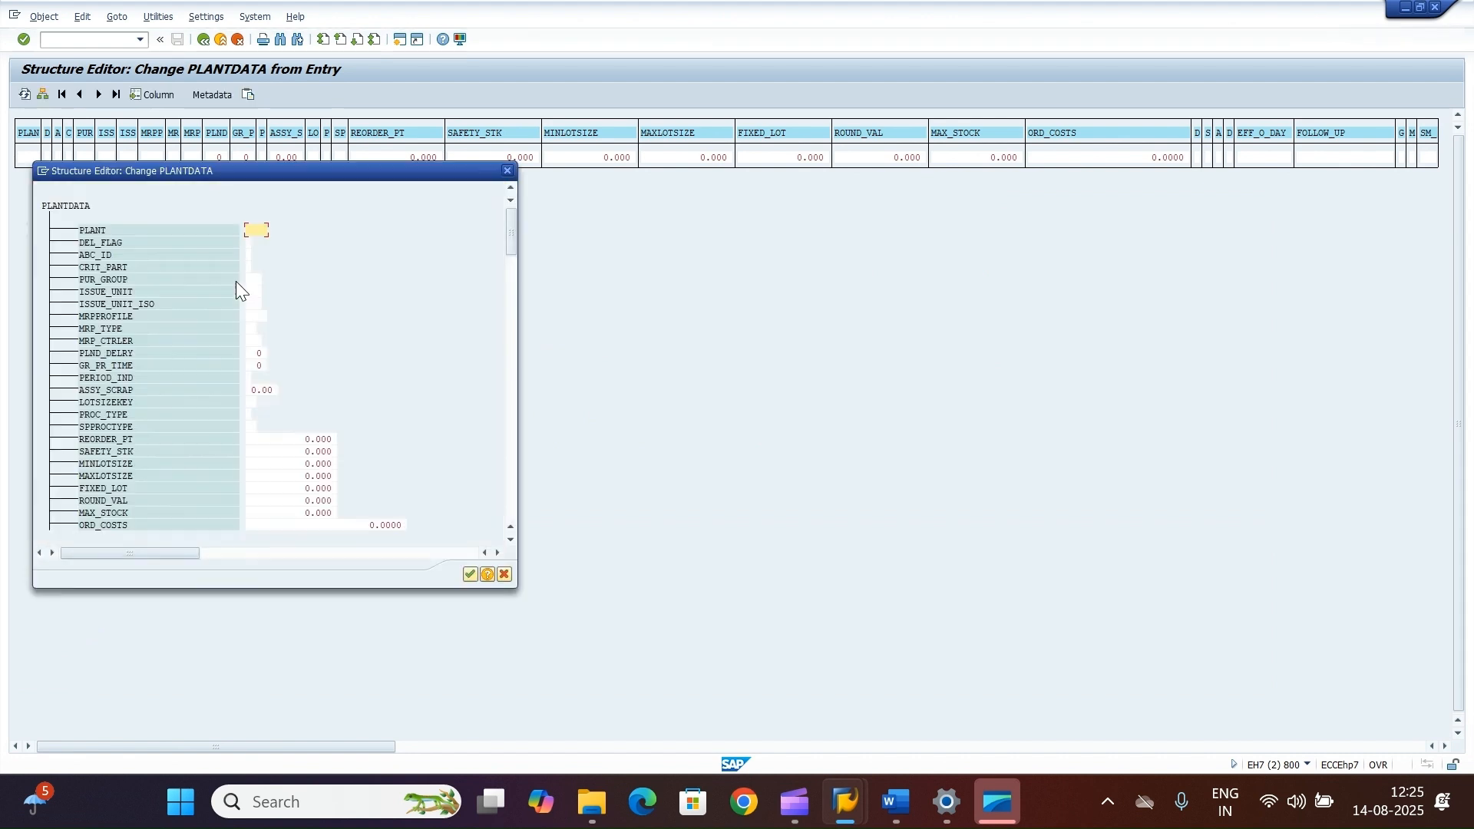
pyautogui.write('SRK1')
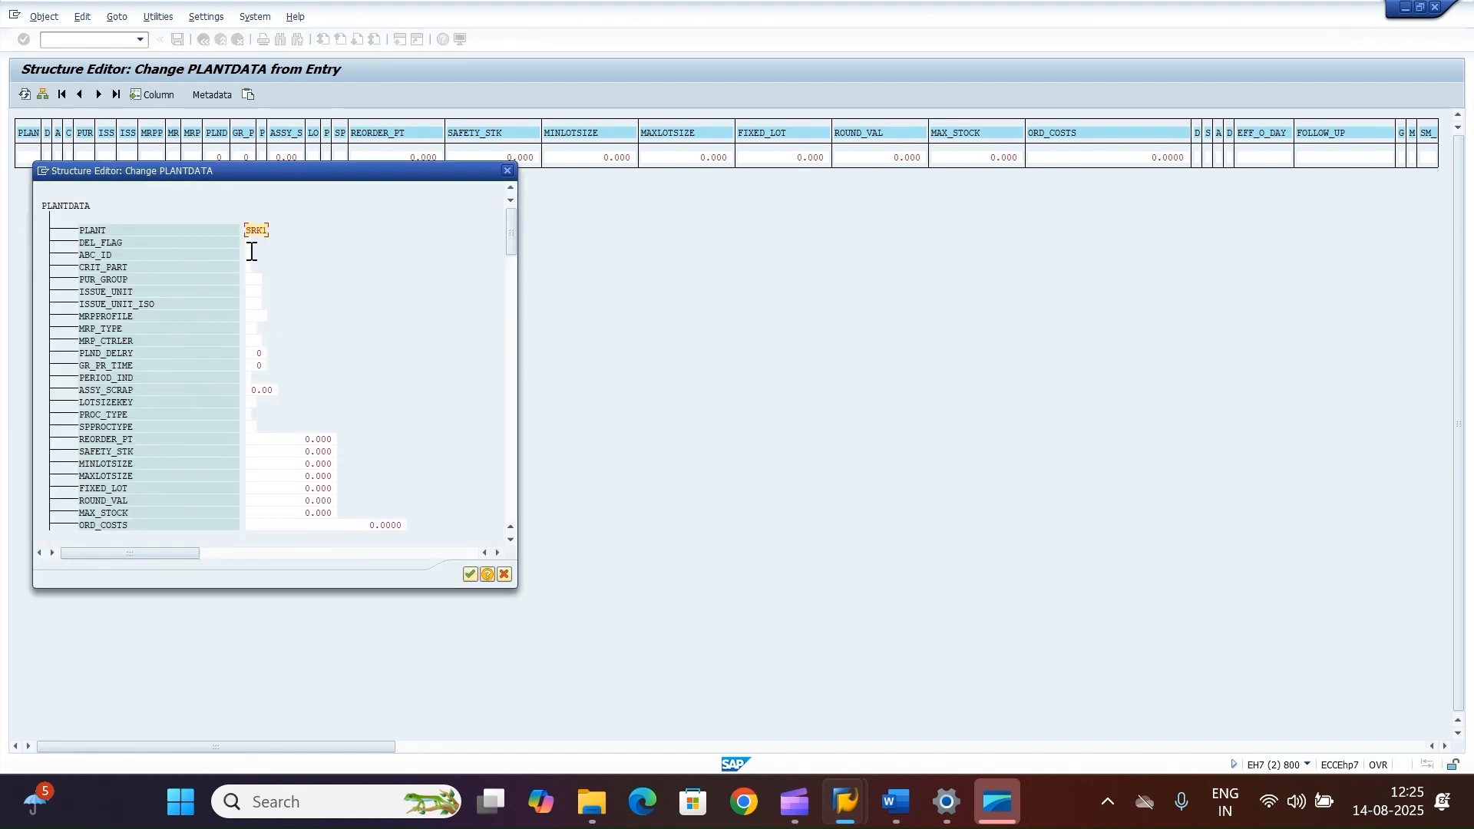
pyautogui.click(252, 278)
pyautogui.write('AKM')
pyautogui.click(471, 576)
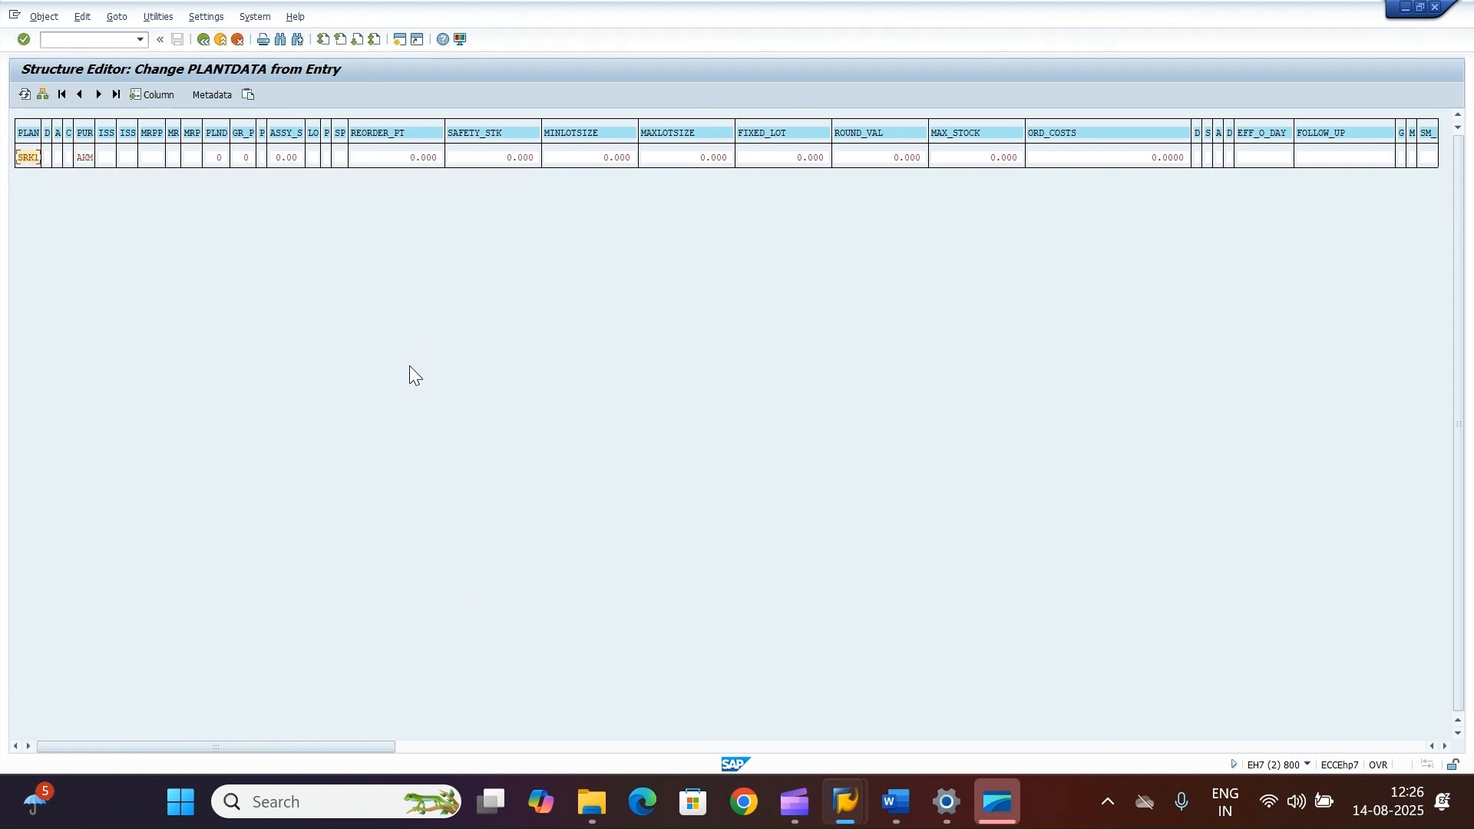
pyautogui.click(199, 42)
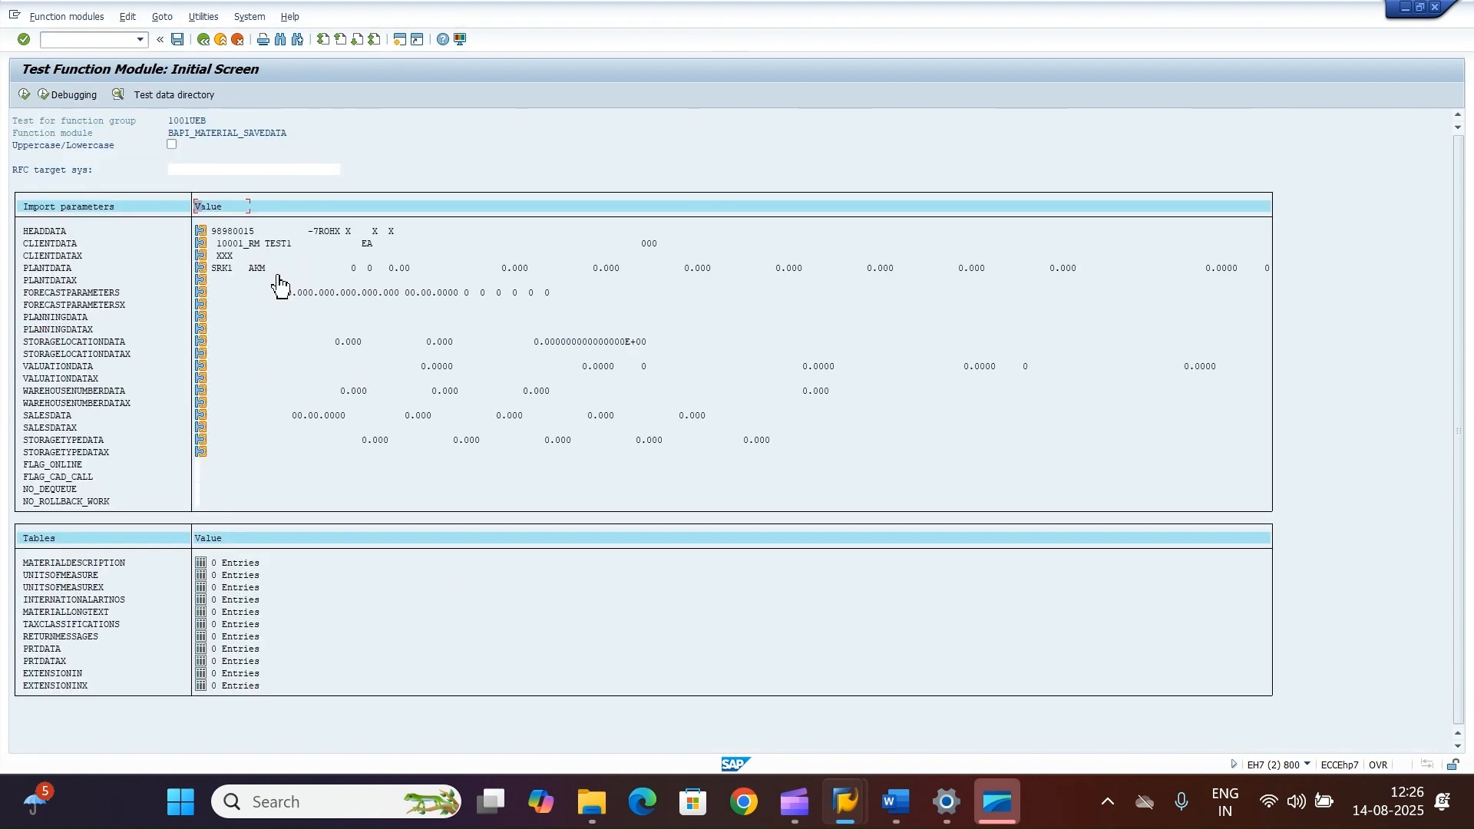
# Step: Open PLANTDATAX in the single-entry form, flag PUR_GROUP with X for plant SRK1, and return to the test screen
pyautogui.click(200, 280)
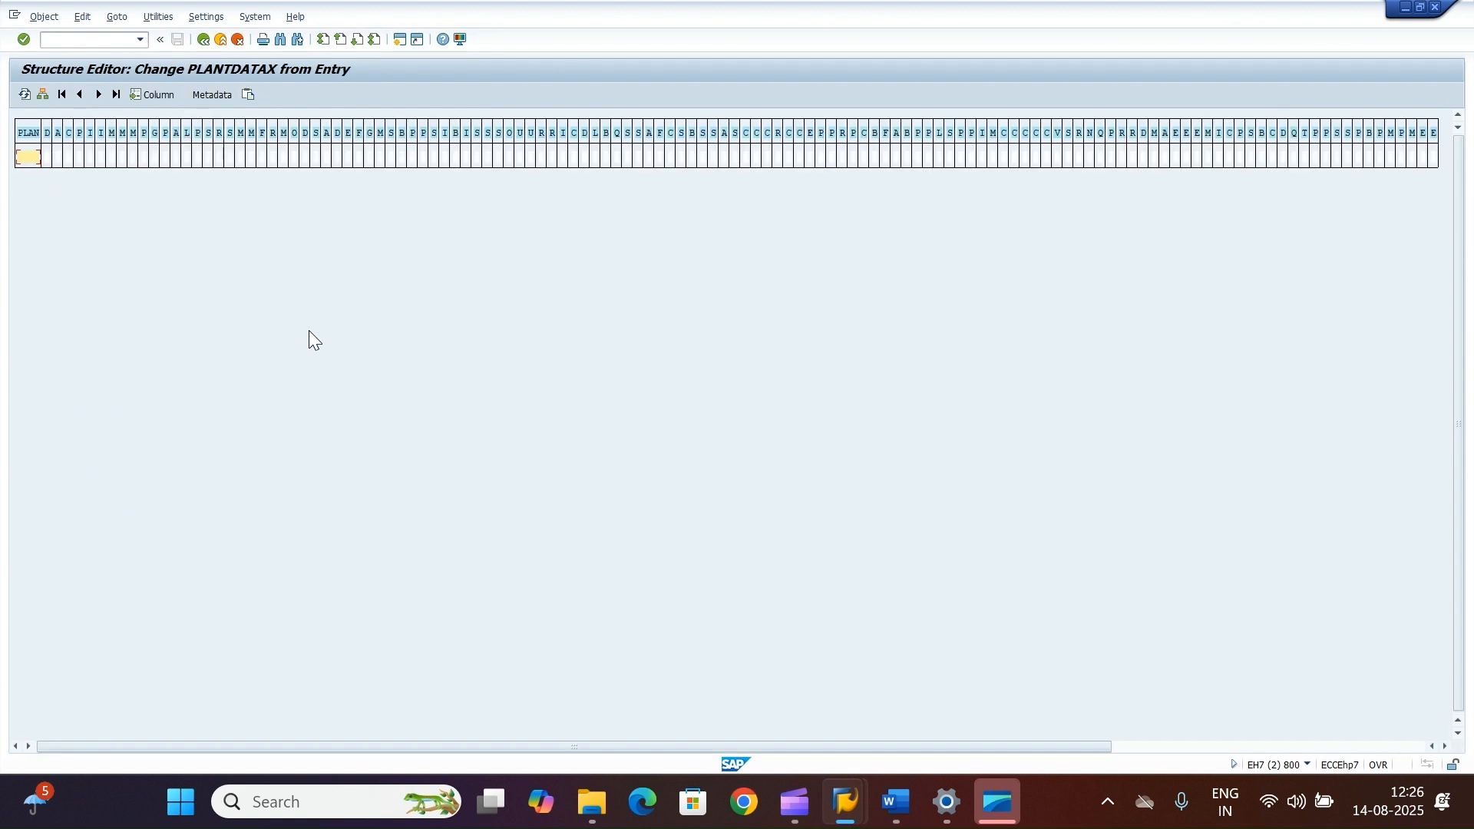
pyautogui.click(48, 95)
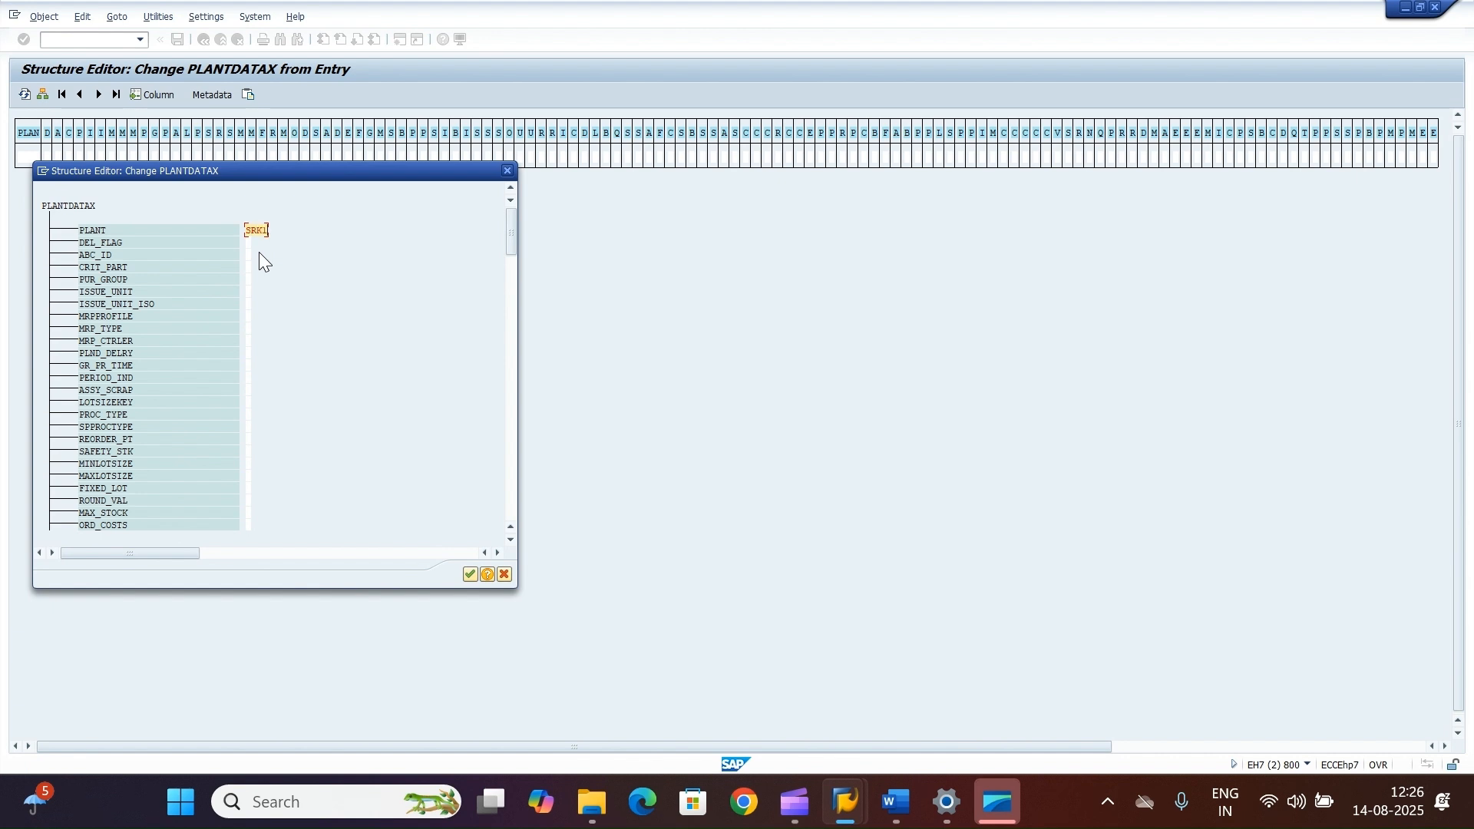
pyautogui.click(250, 279)
pyautogui.write('X')
pyautogui.click(469, 575)
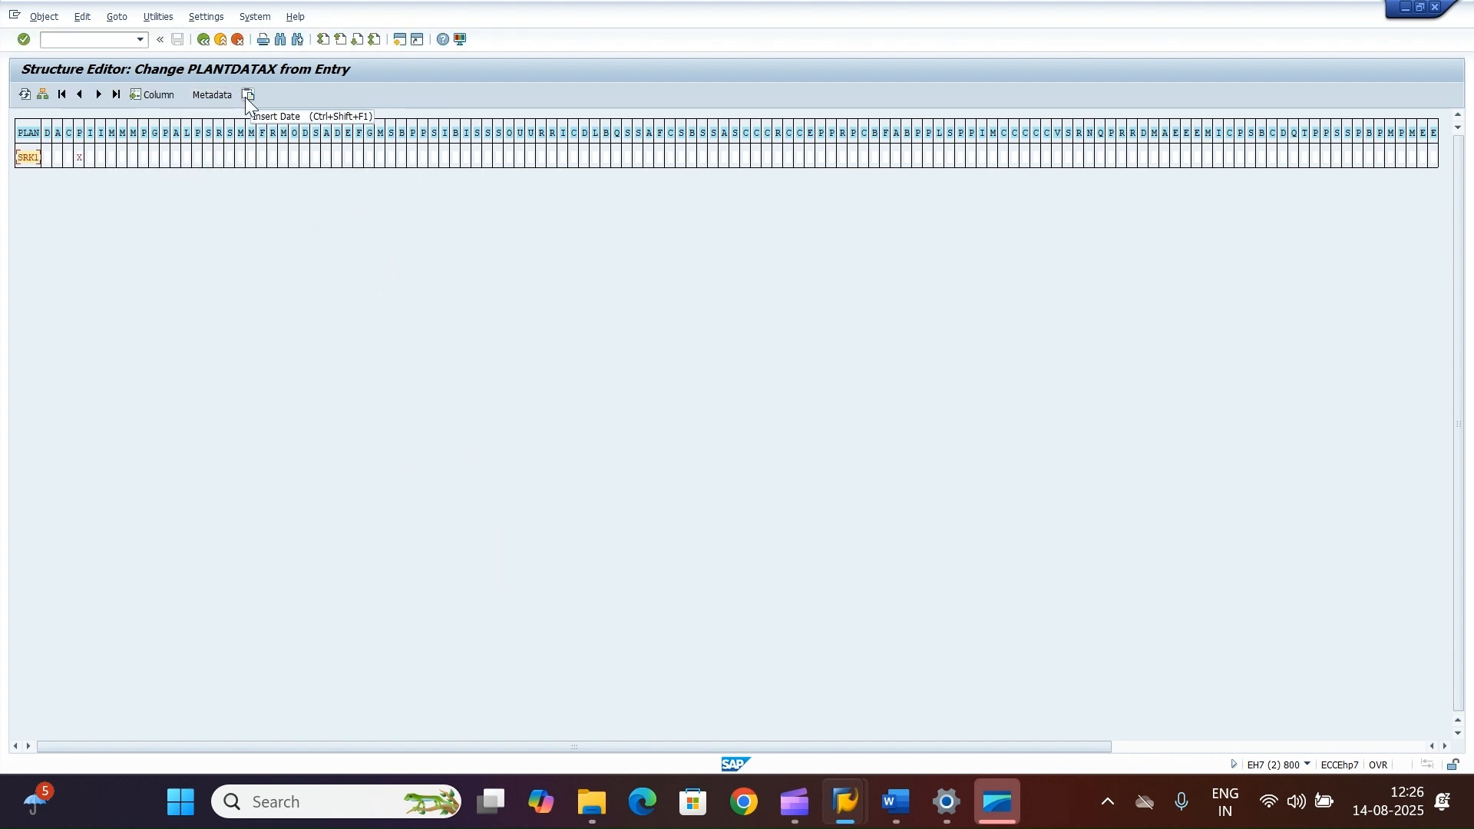
pyautogui.click(203, 40)
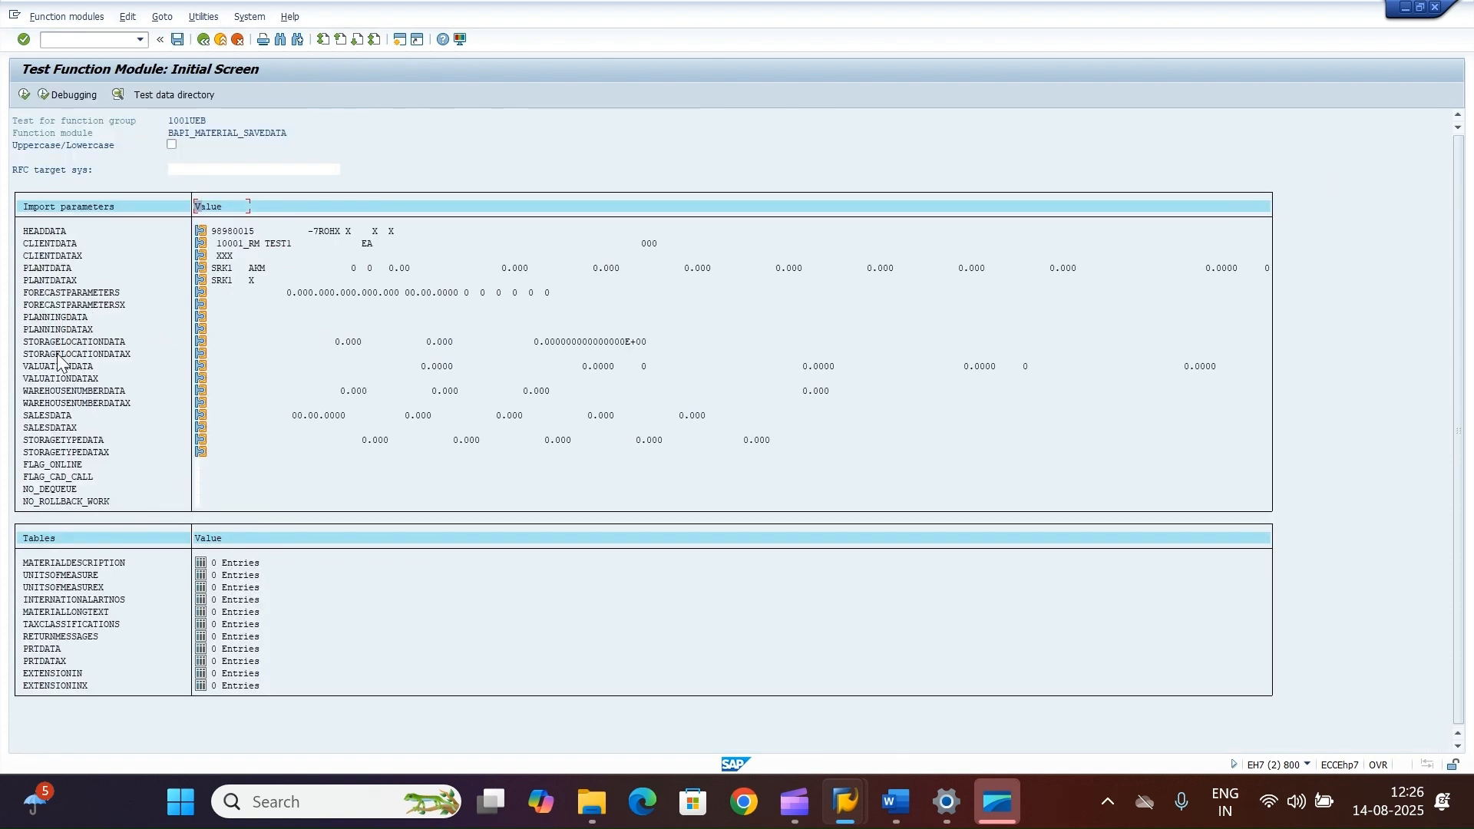
# Step: Open STORAGELOCATIONDATA in the single-entry form, set plant SRK1 and storage location RM01, and return to the test screen
pyautogui.click(201, 341)
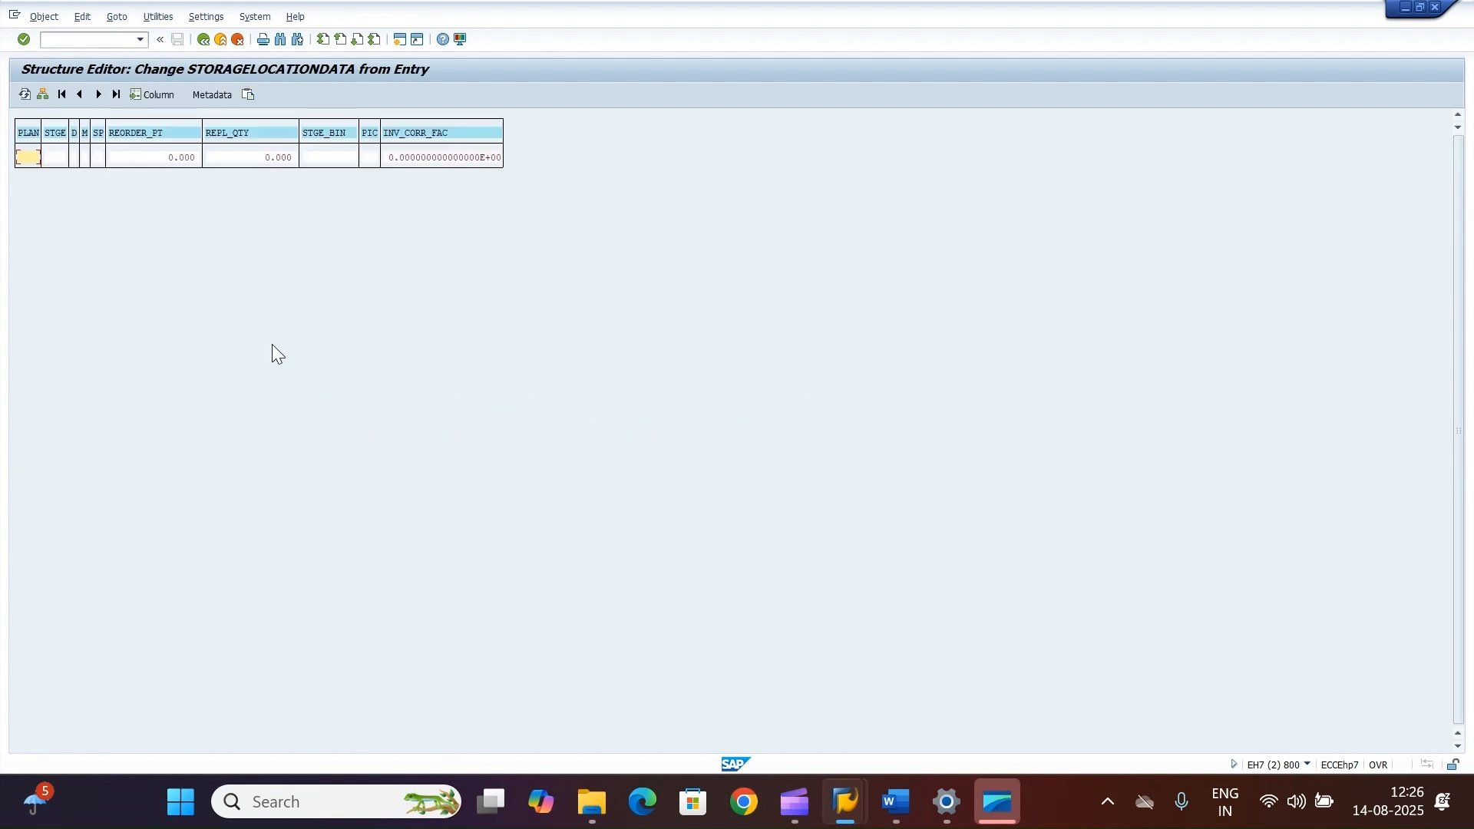
pyautogui.click(43, 95)
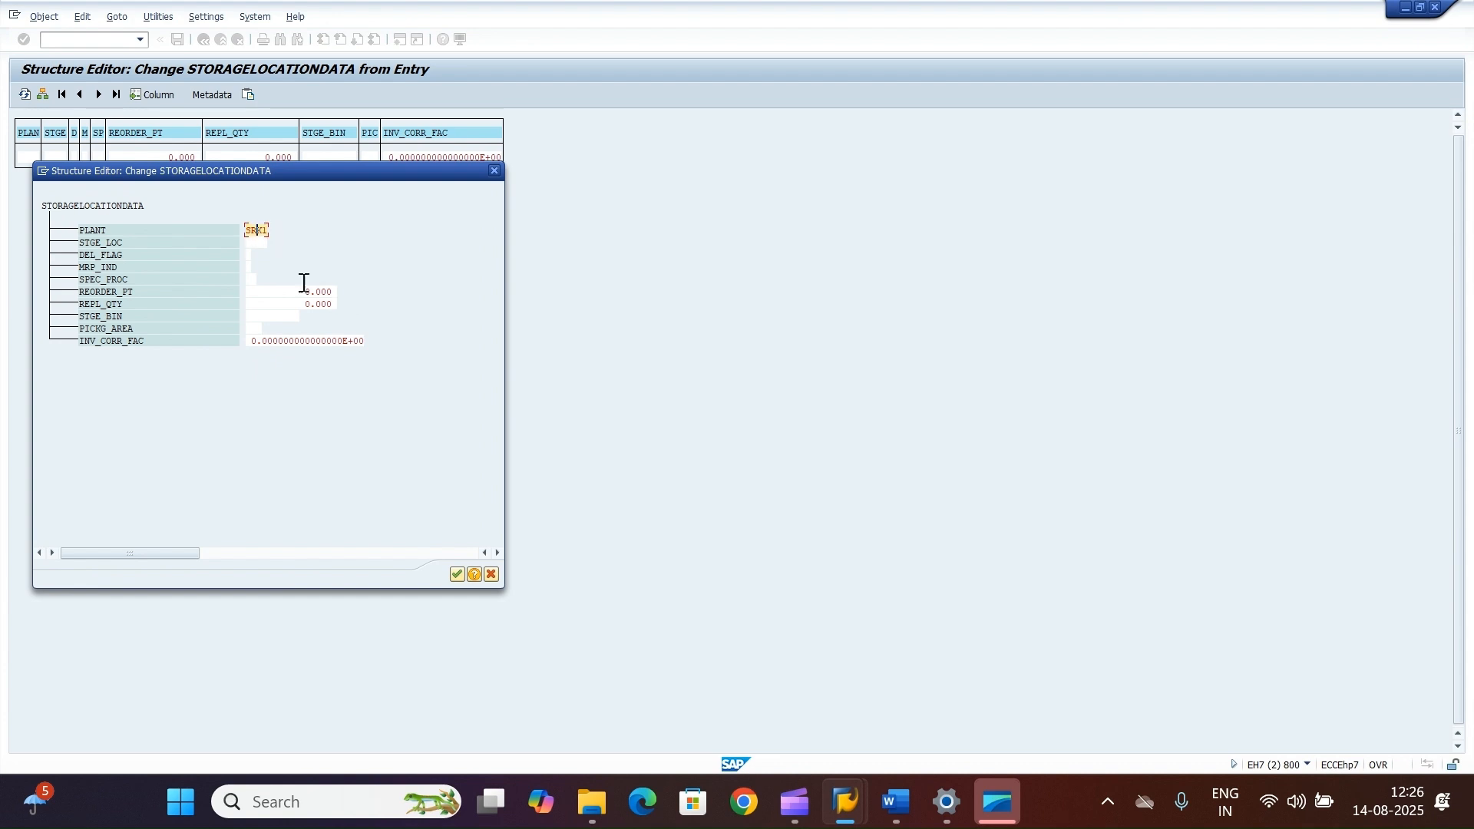
pyautogui.write('1')
pyautogui.press('Tab')
pyautogui.write('RM01')
pyautogui.click(456, 574)
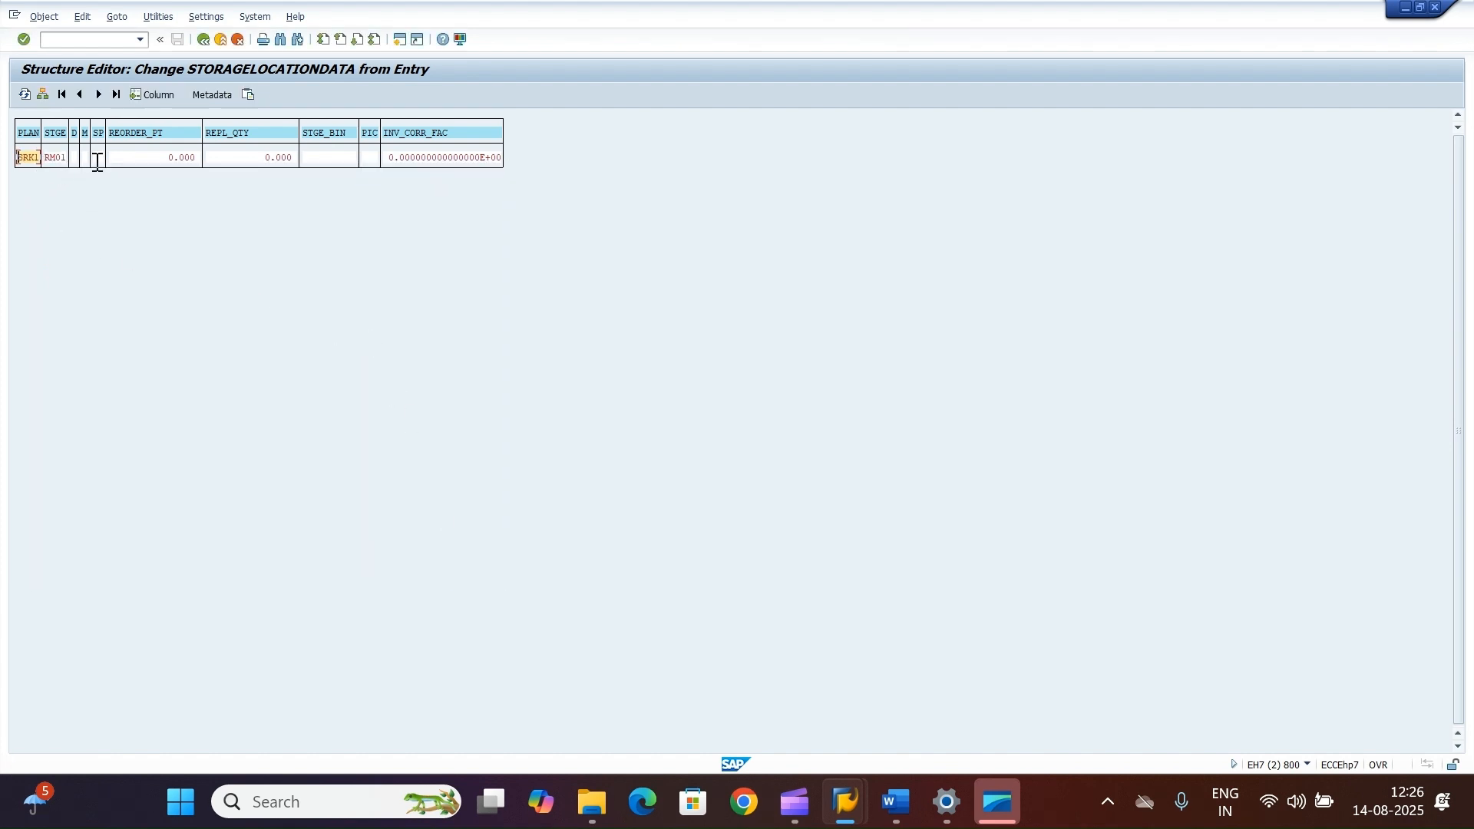
pyautogui.click(202, 39)
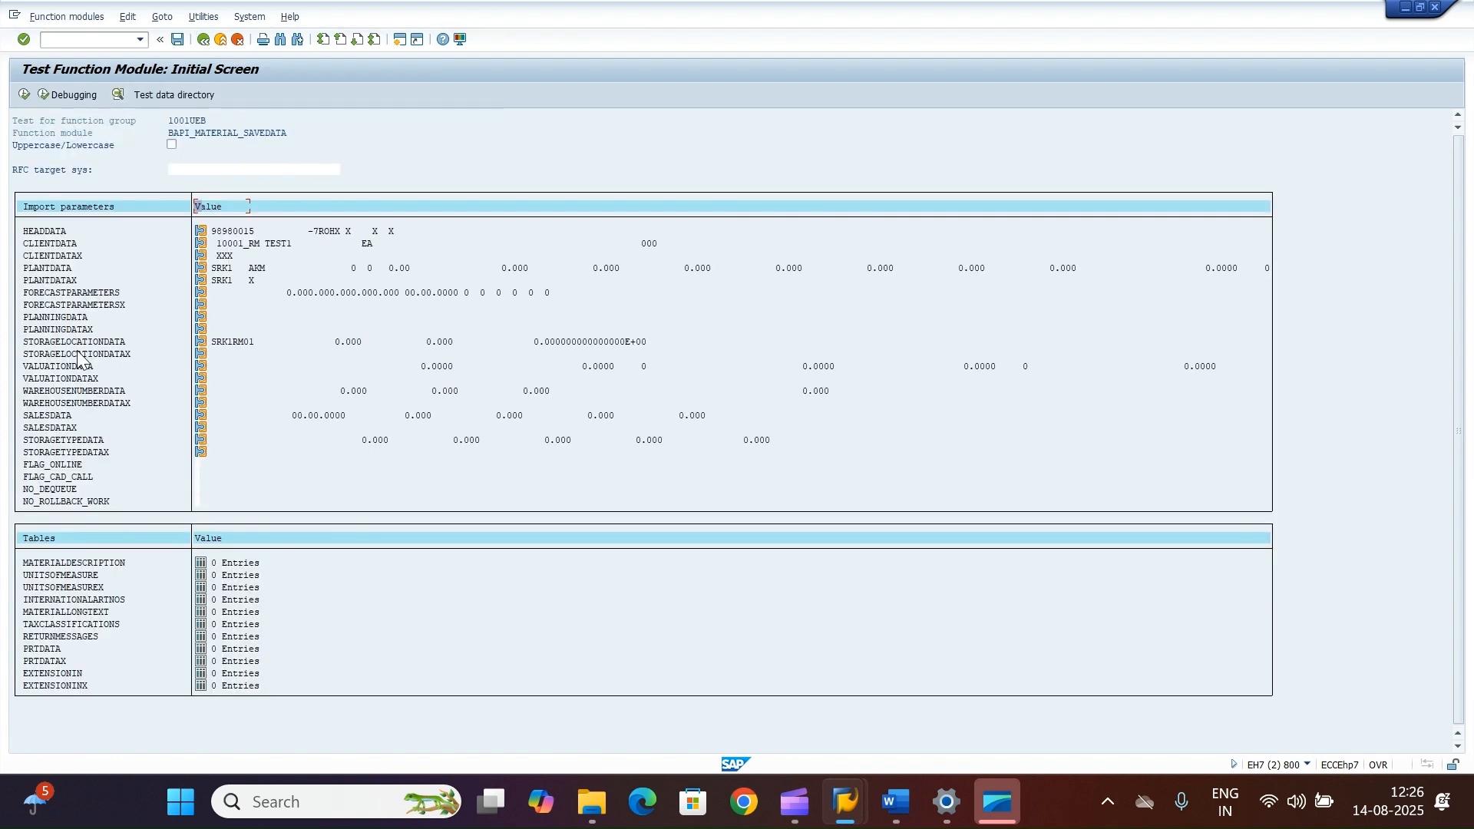
# Step: Open STORAGELOCATIONDATAX in the single-entry form, enter plant SRK1 and storage location RM01, and return to the test screen
pyautogui.click(200, 354)
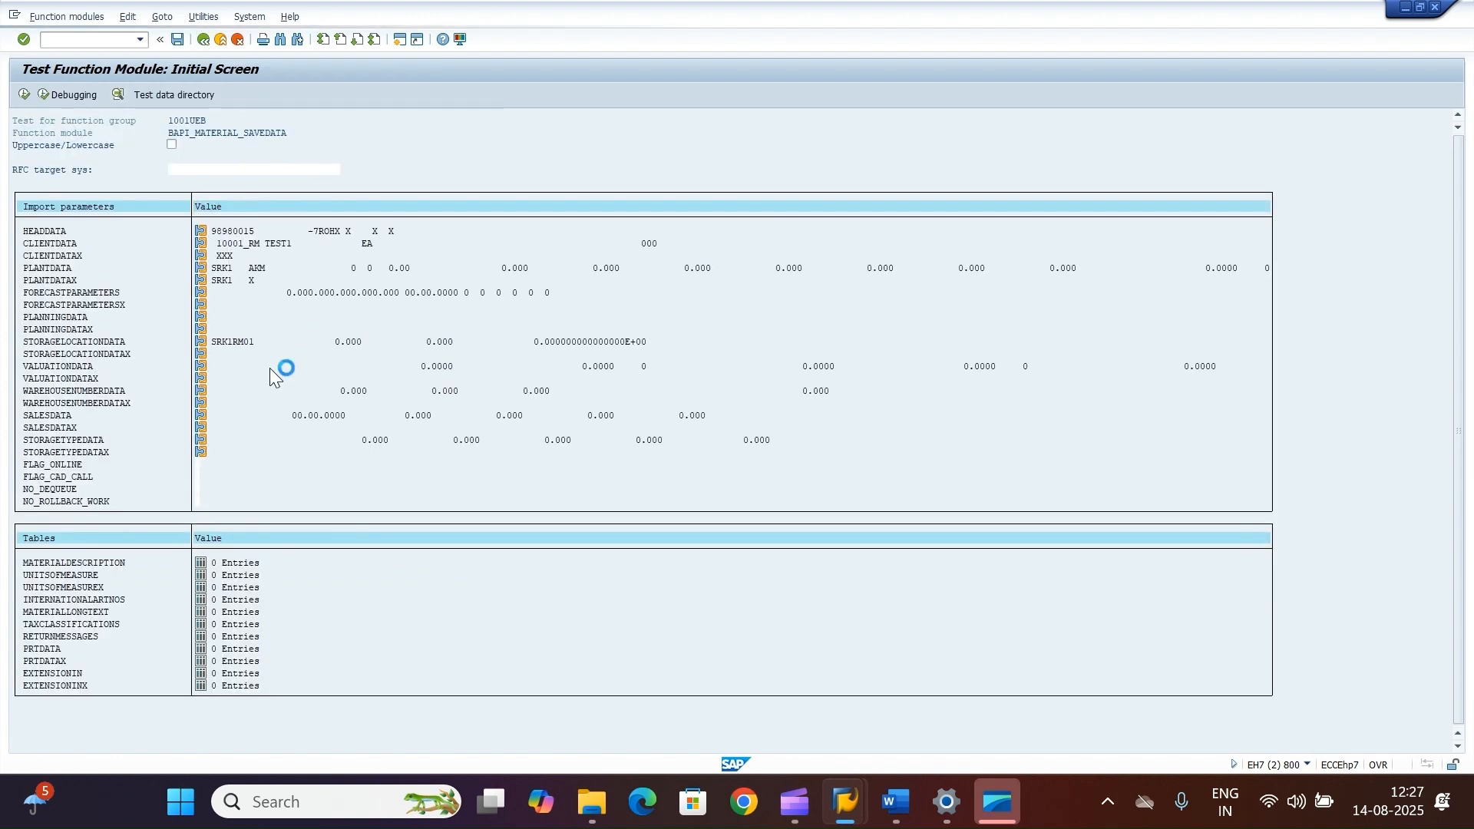
pyautogui.click(43, 93)
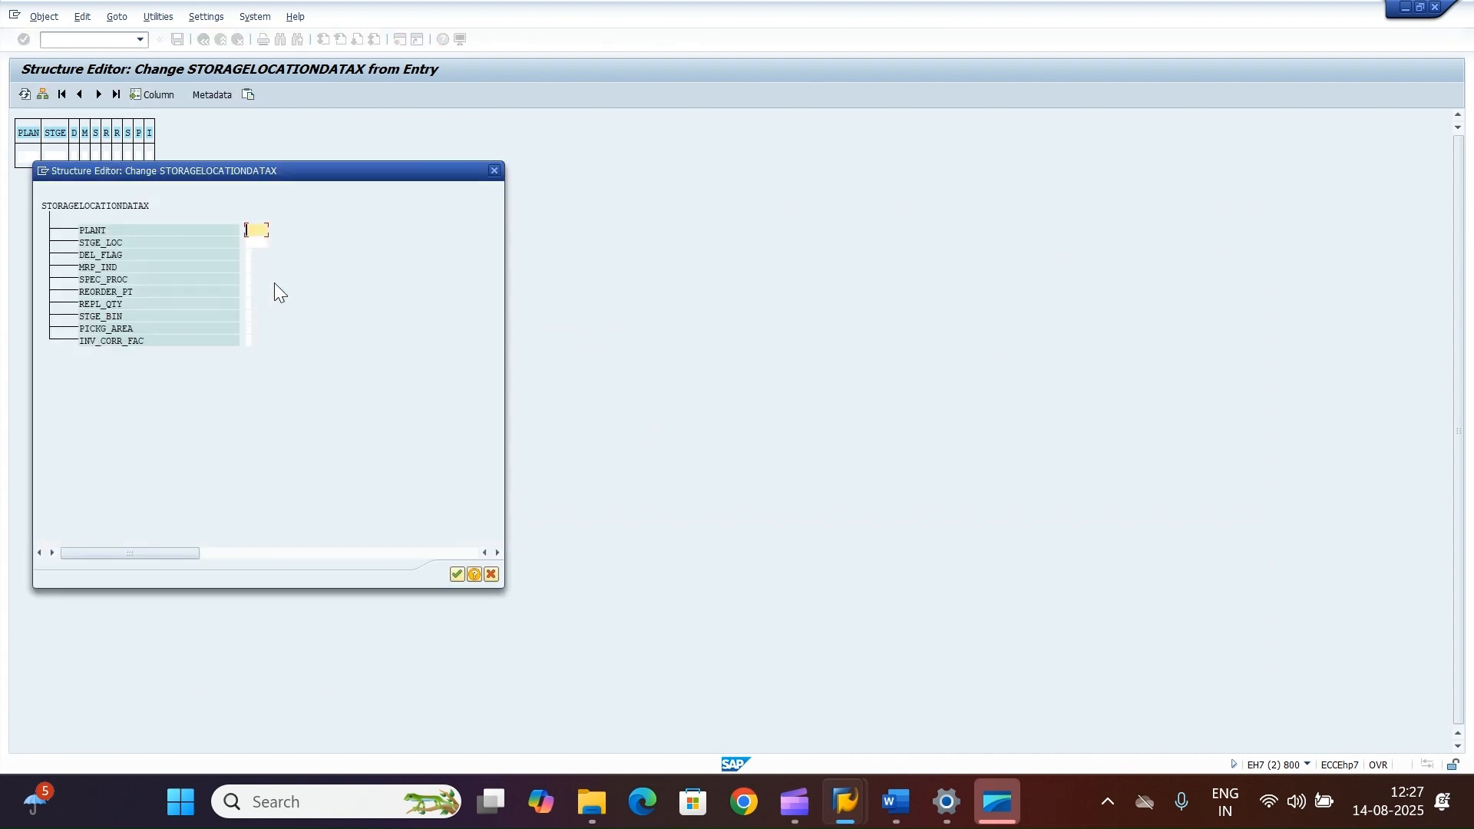
pyautogui.write('SRK1')
pyautogui.click(265, 243)
pyautogui.click(456, 575)
pyautogui.click(242, 97)
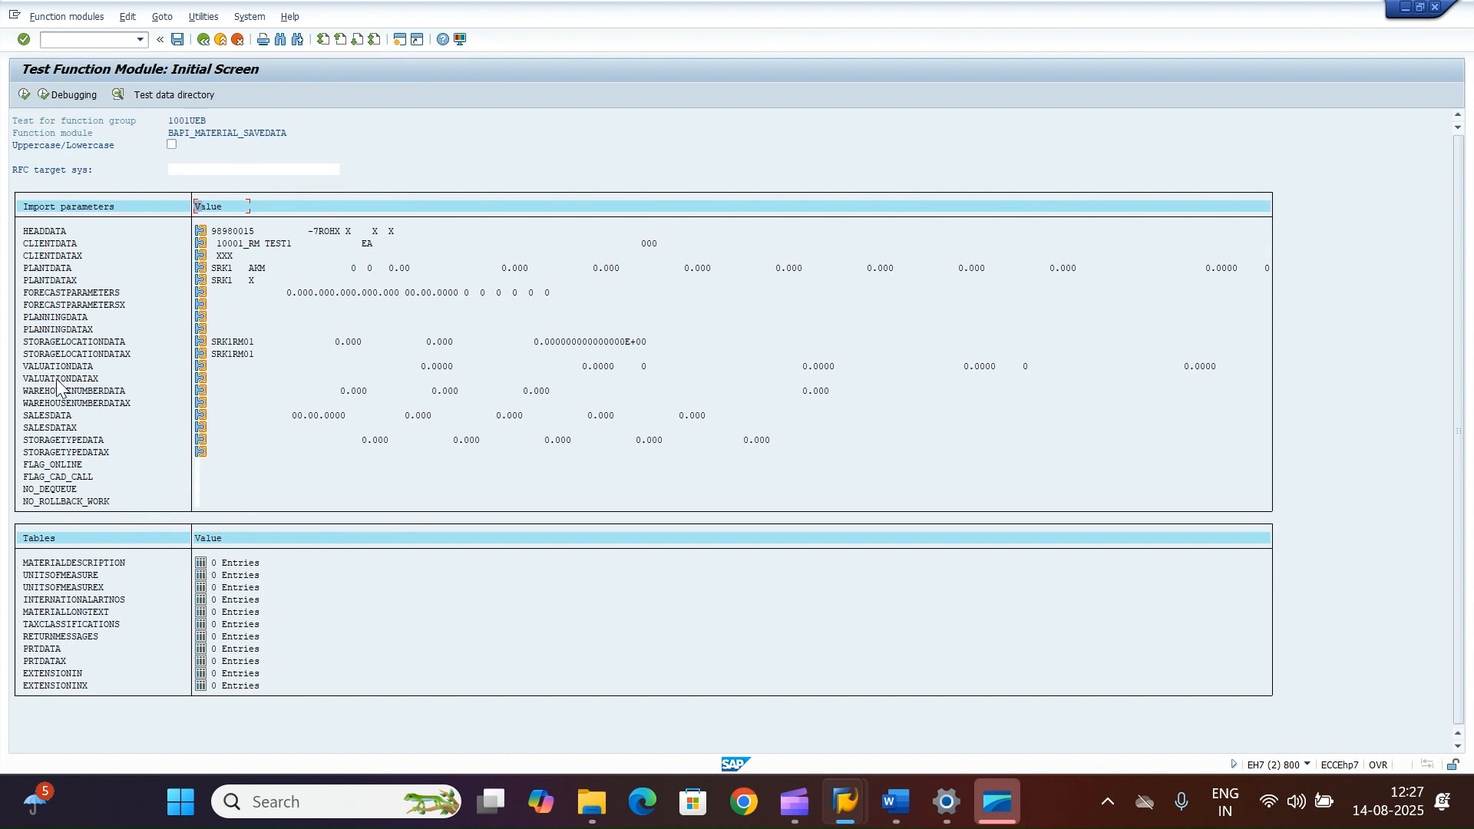
# Step: Fill VALUATIONDATA with valuation area SRK1, price control V, moving price 100, price unit 1 and valuation class 2011, then return
pyautogui.click(202, 367)
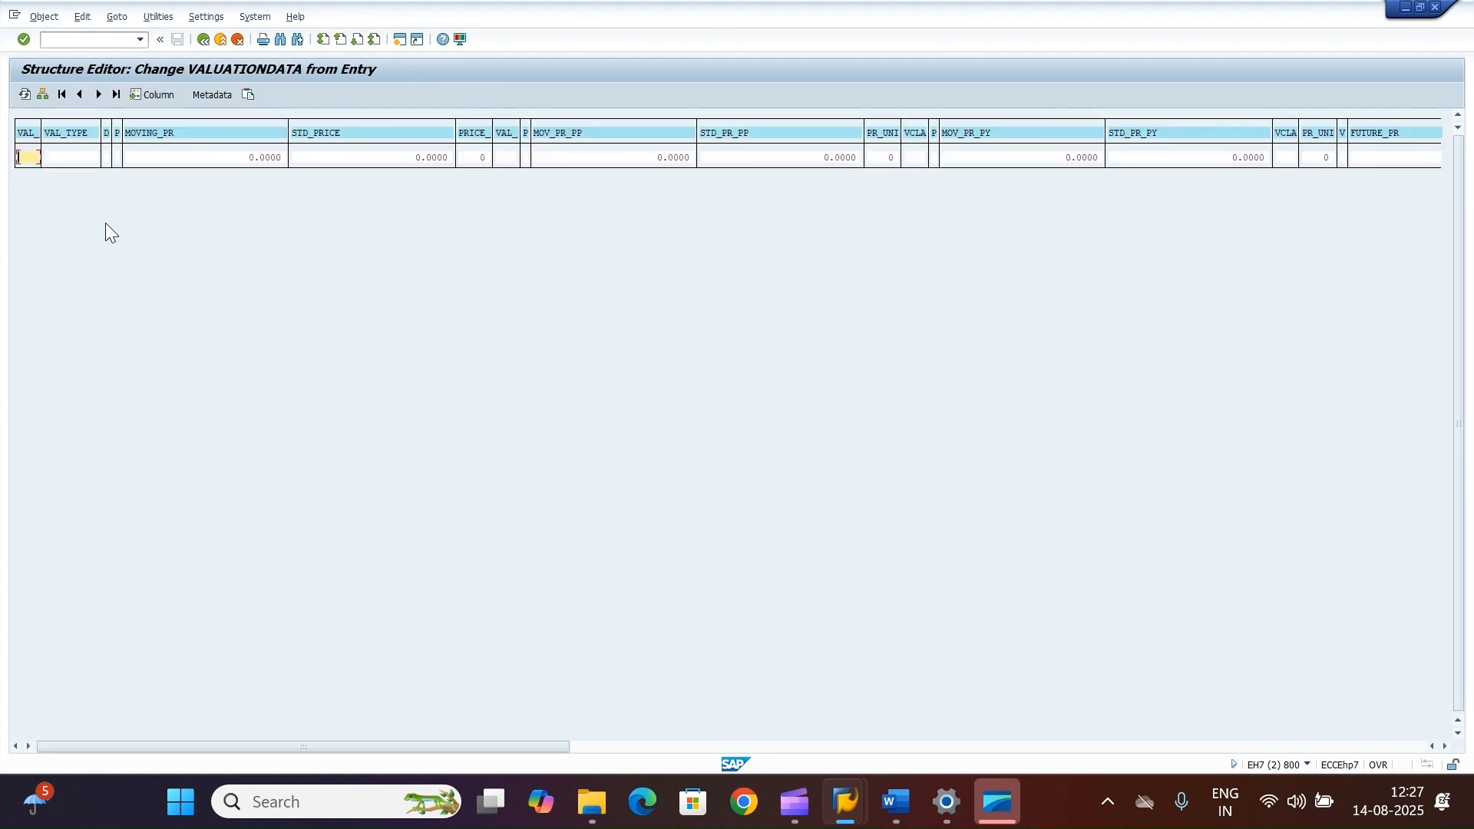
pyautogui.click(43, 95)
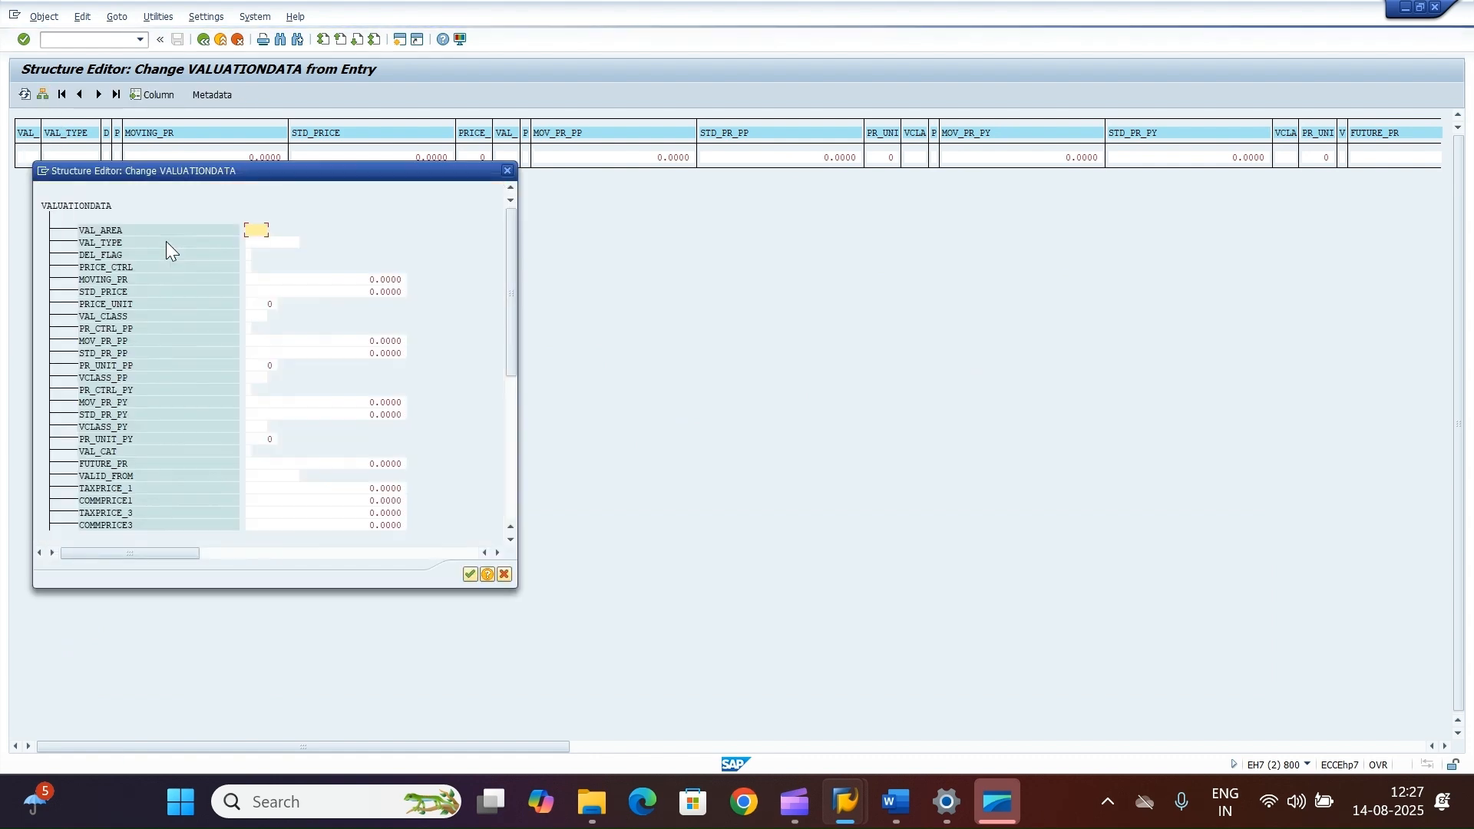
pyautogui.click(250, 267)
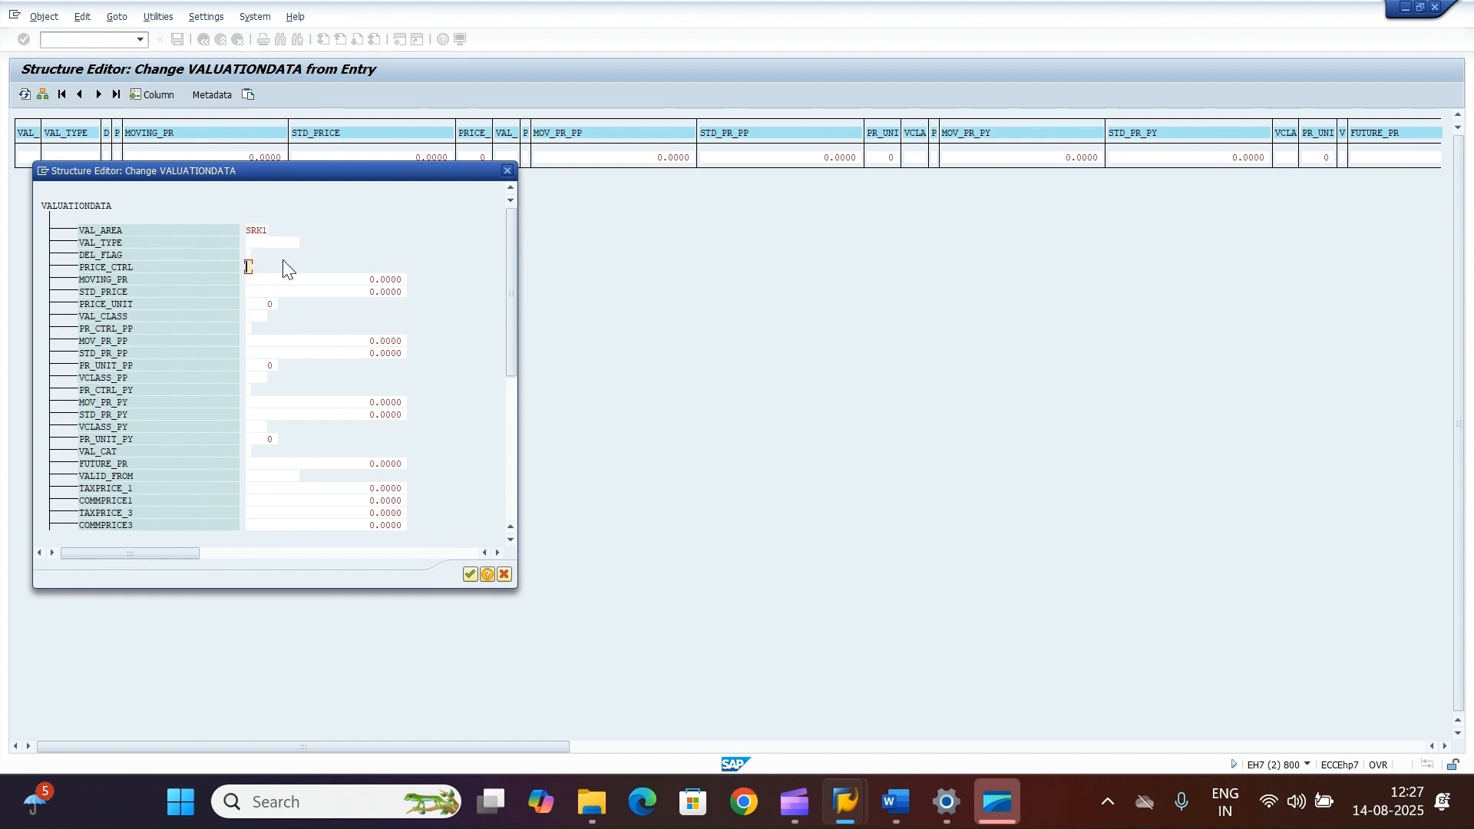
pyautogui.write('V')
pyautogui.moveTo(364, 288); pyautogui.dragTo(473, 283)
pyautogui.moveTo(366, 279); pyautogui.dragTo(478, 271)
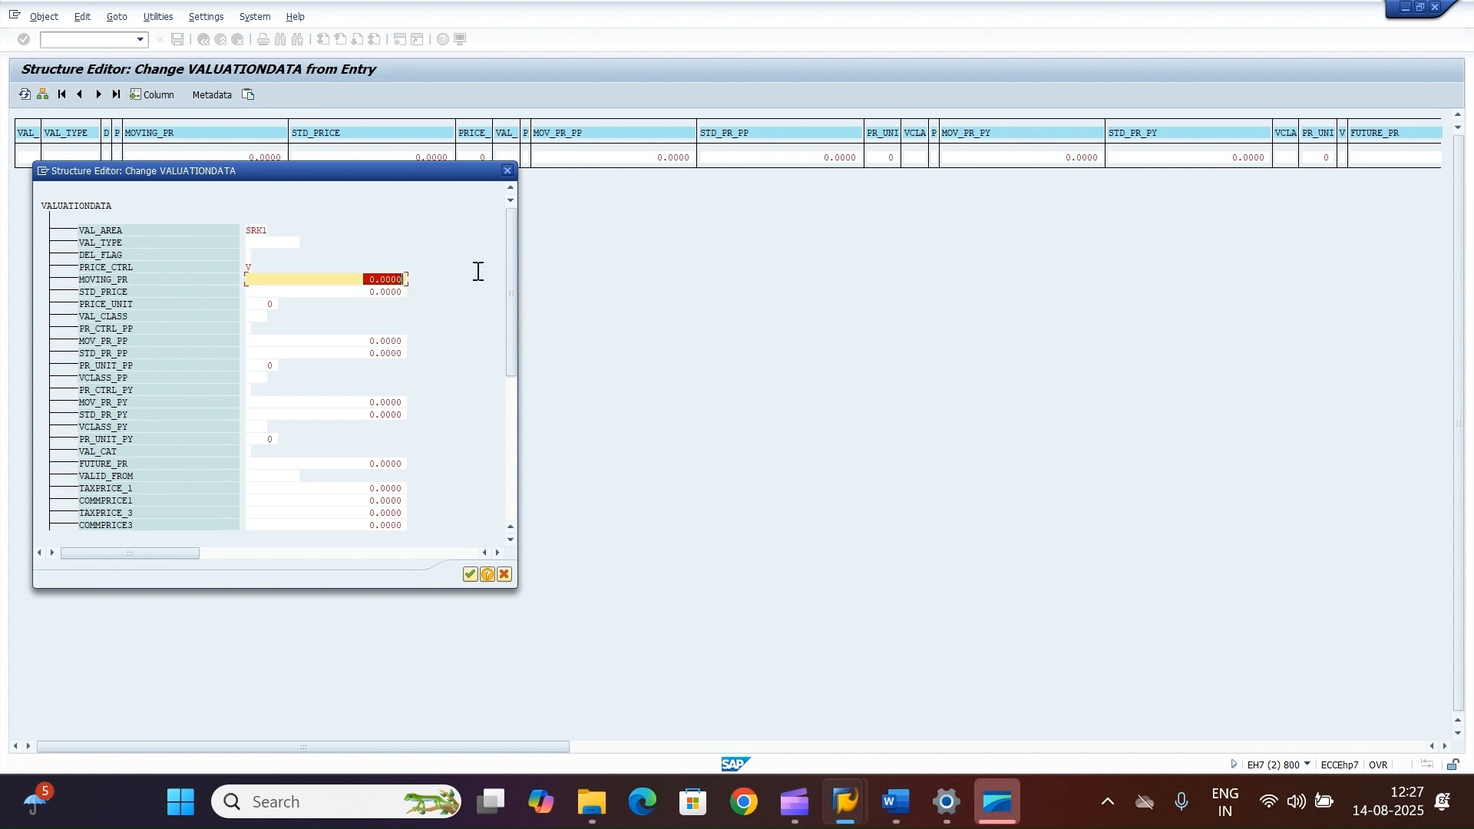
pyautogui.write('100')
pyautogui.moveTo(269, 305); pyautogui.dragTo(293, 303)
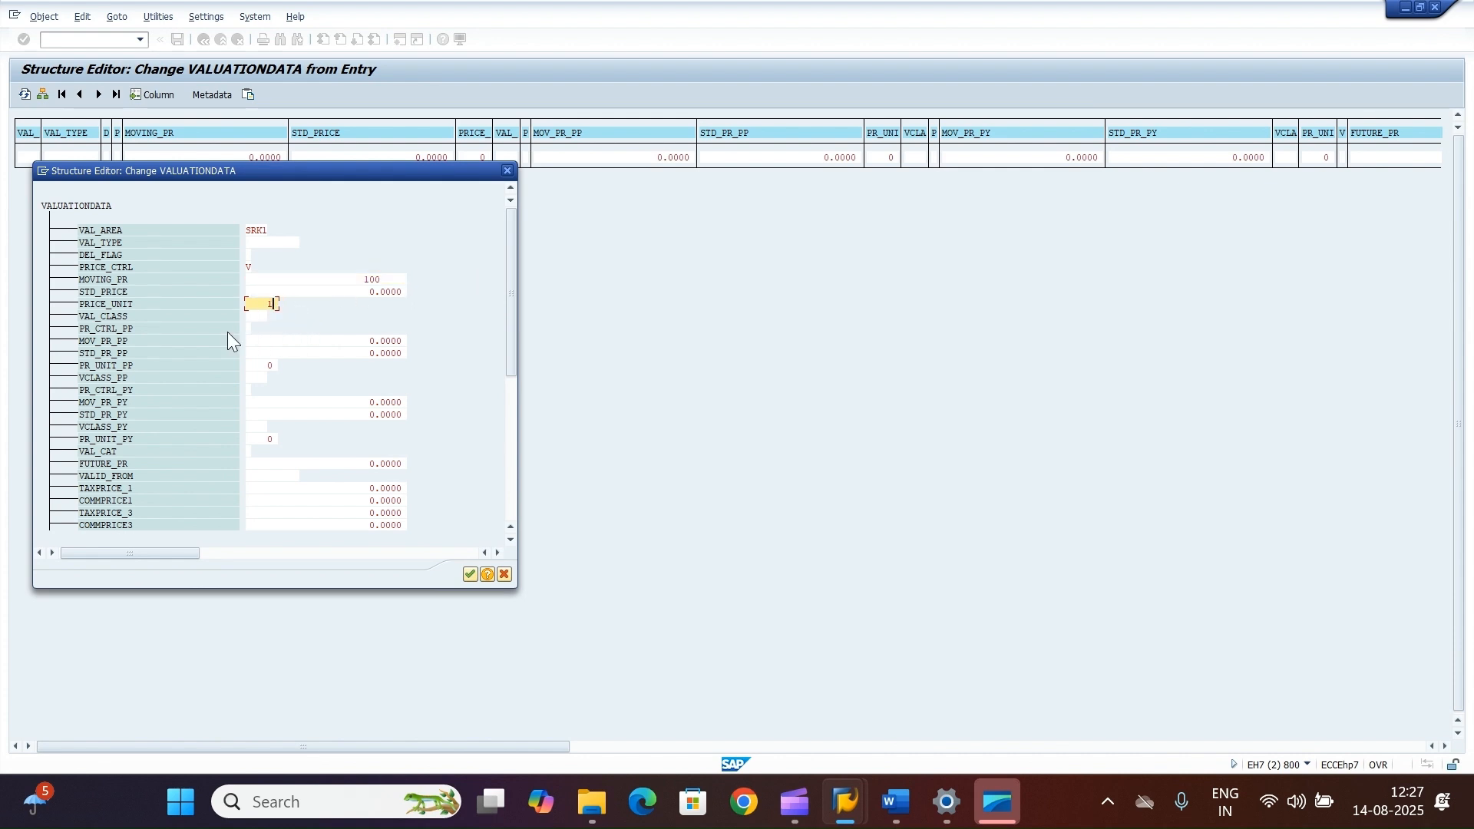
pyautogui.write('1')
pyautogui.press('Tab')
pyautogui.write('2011')
pyautogui.click(469, 574)
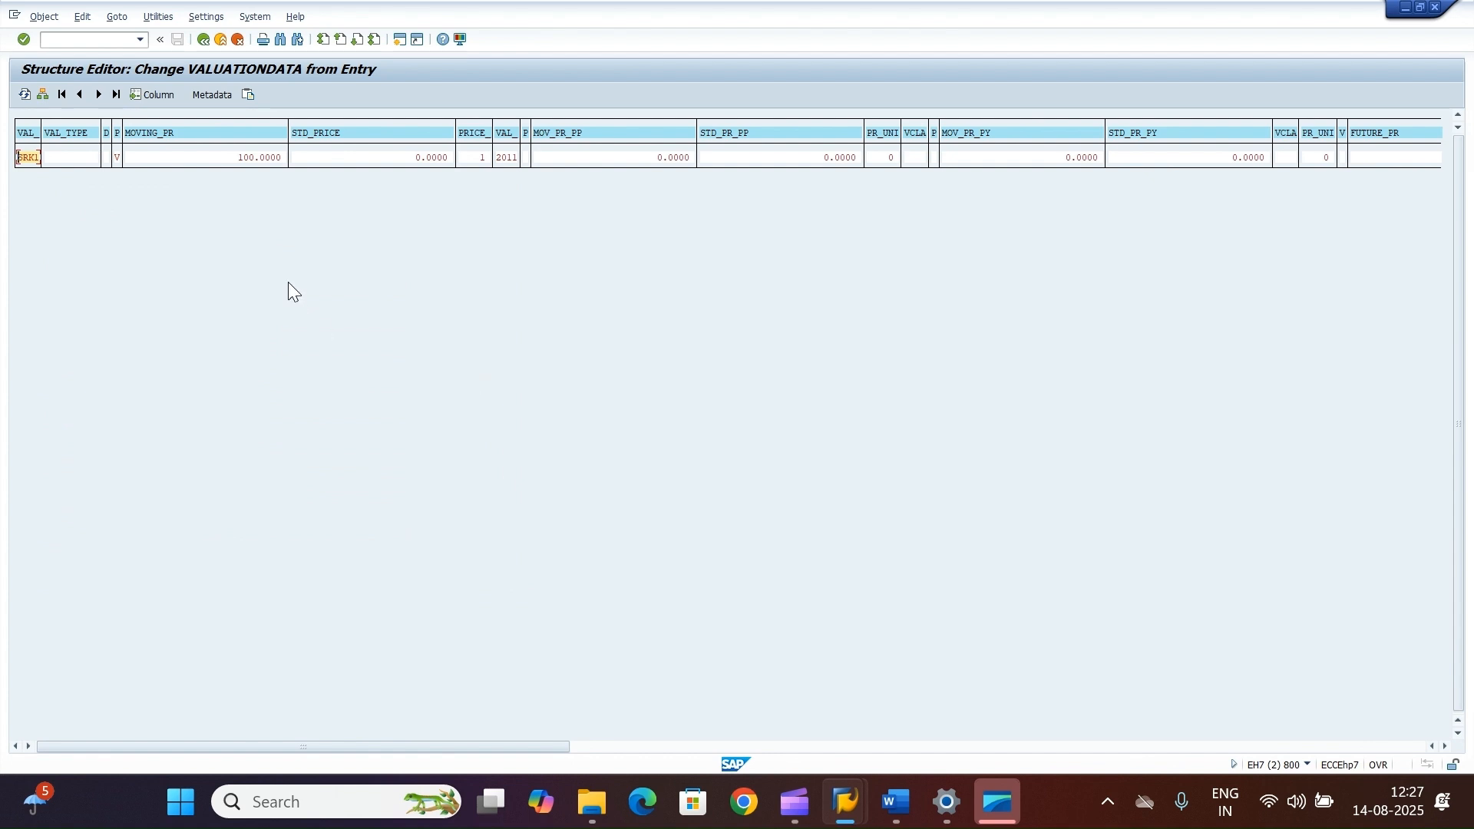
pyautogui.click(204, 41)
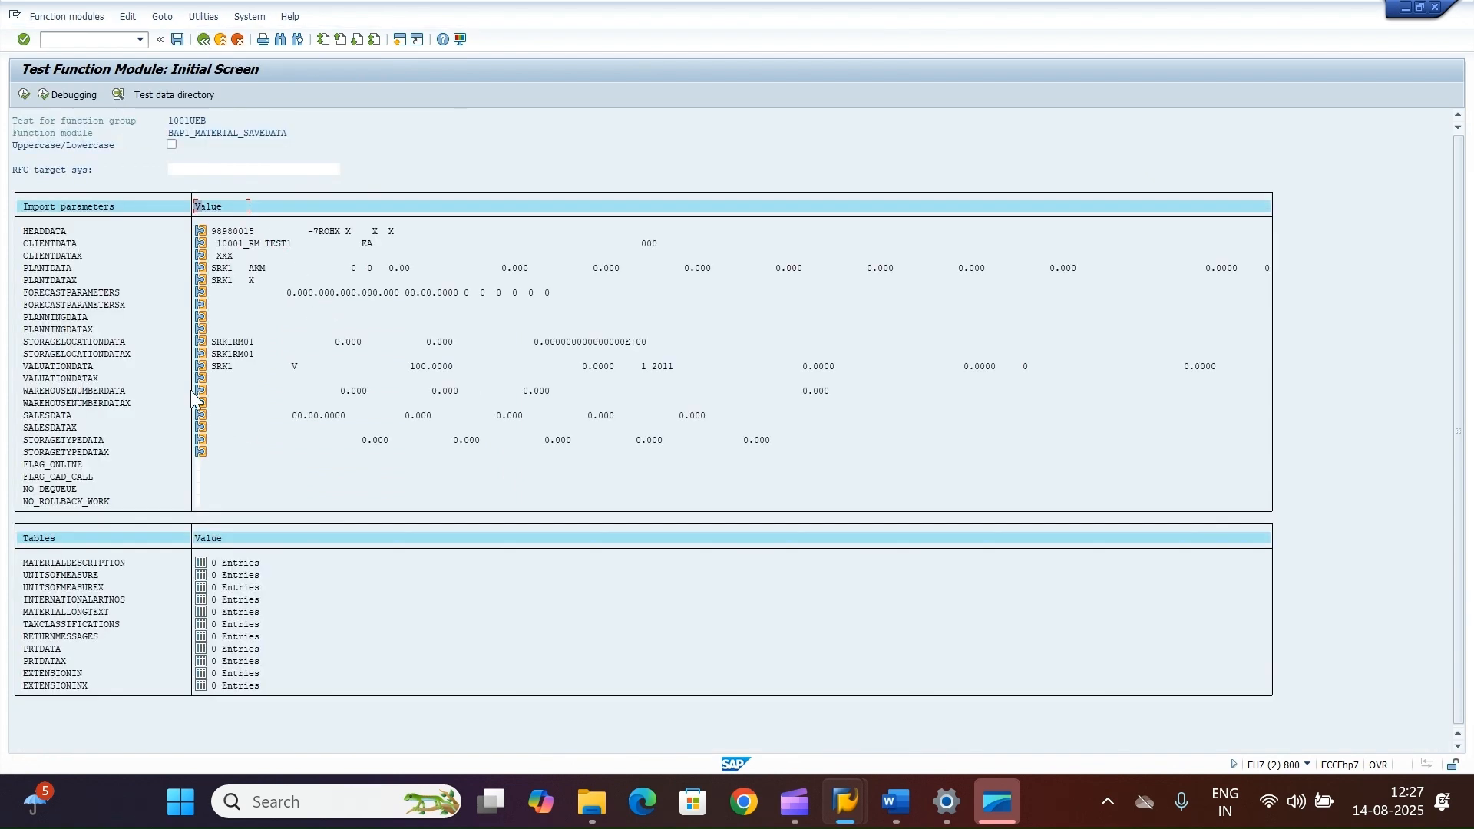
# Step: Open VALUATIONDATAX for valuation area SRK1, flag price control, moving price, price unit and valuation class with X, and return
pyautogui.click(202, 379)
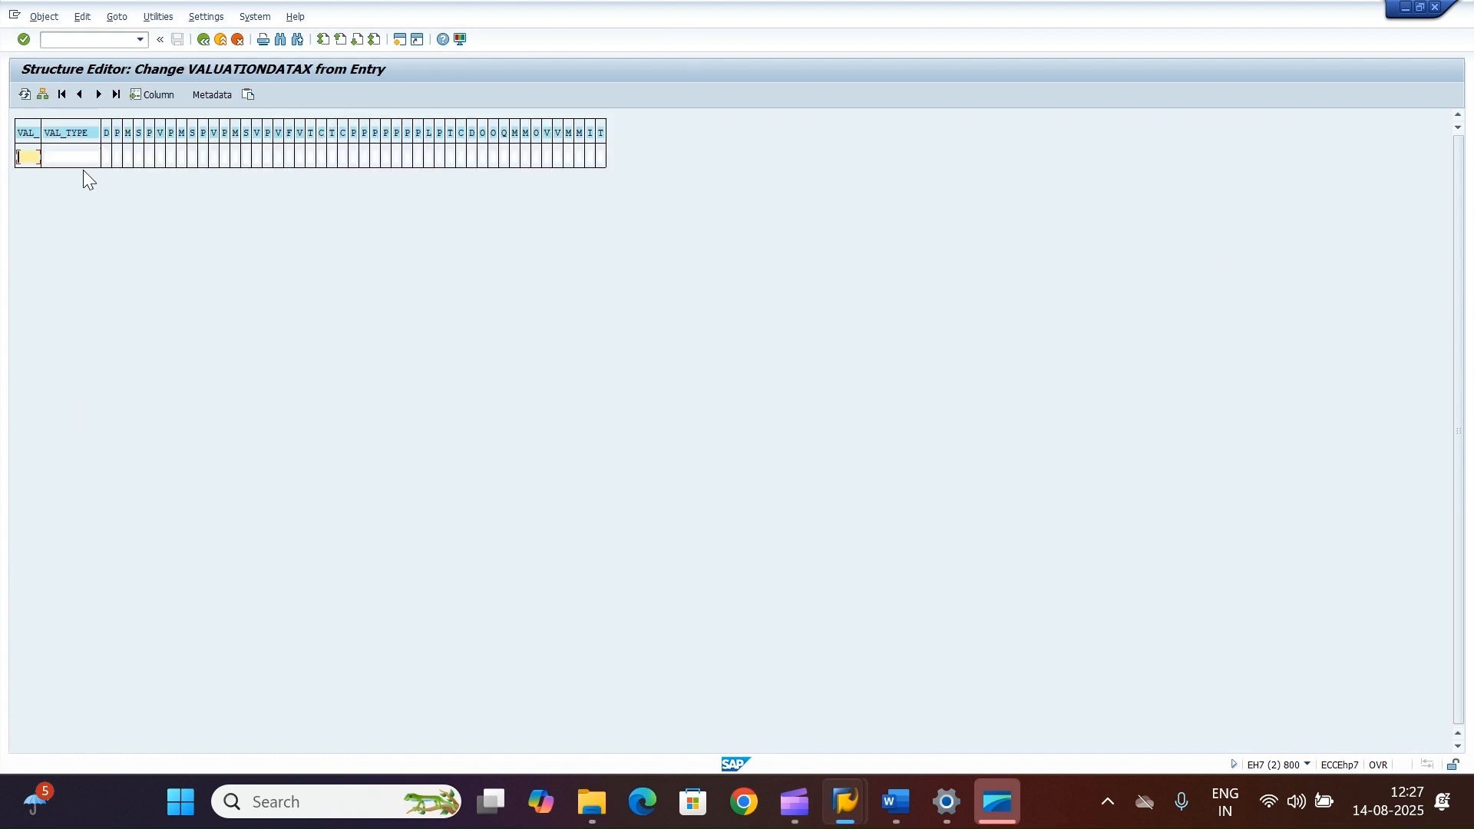
pyautogui.click(45, 93)
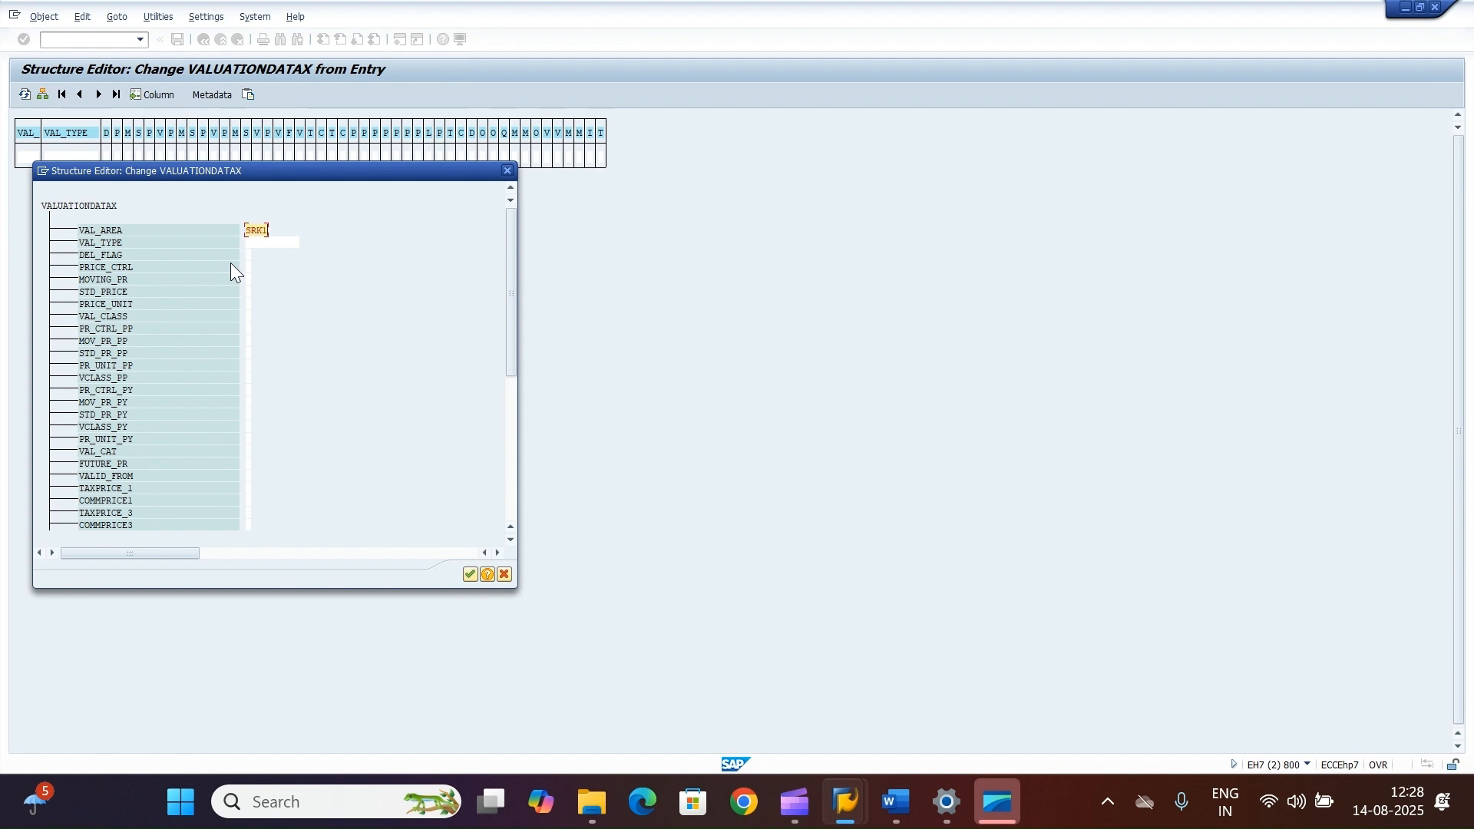
pyautogui.click(247, 266)
pyautogui.click(248, 317)
pyautogui.write('X')
pyautogui.click(468, 575)
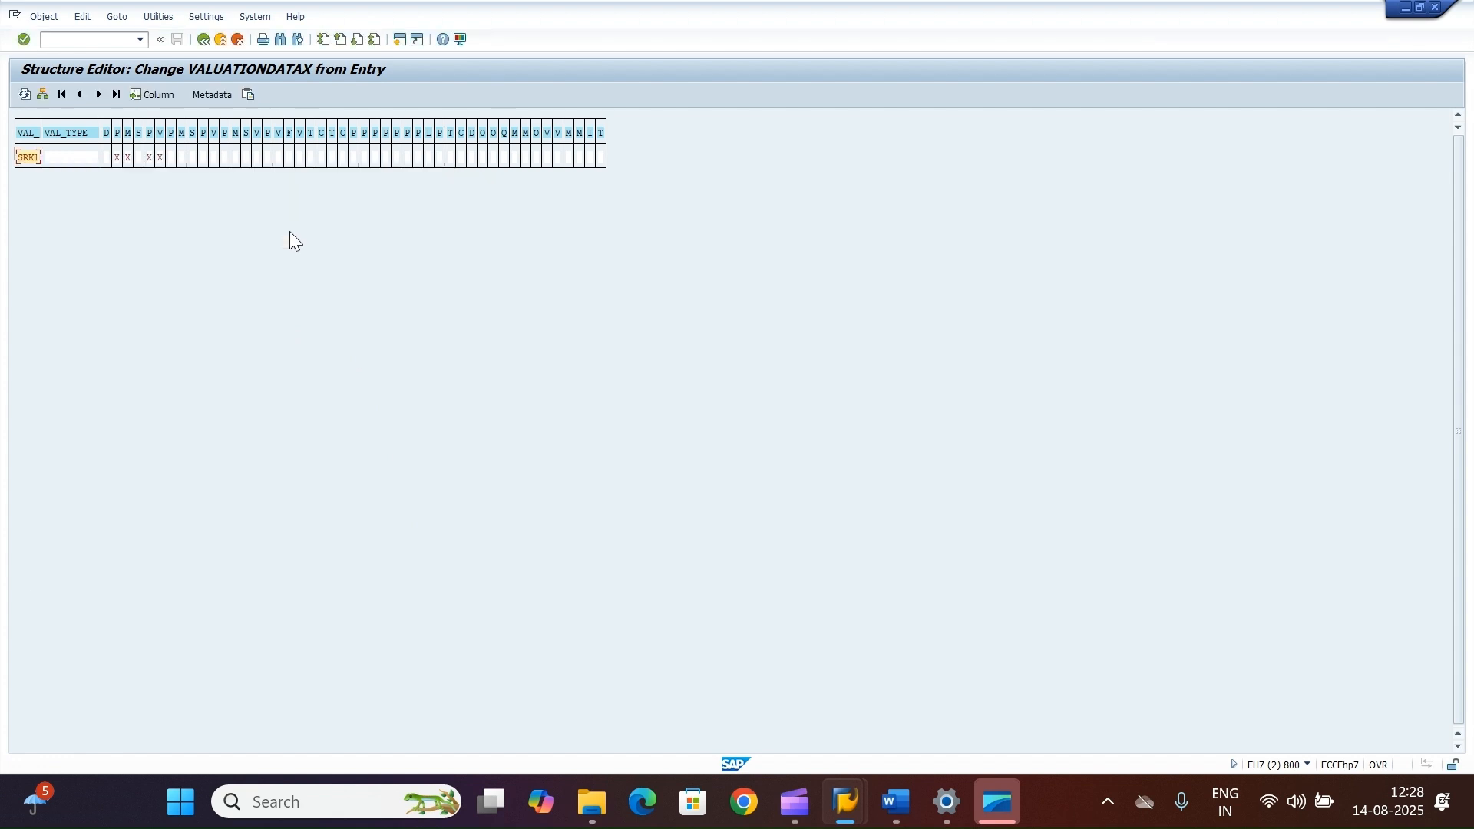
pyautogui.click(204, 40)
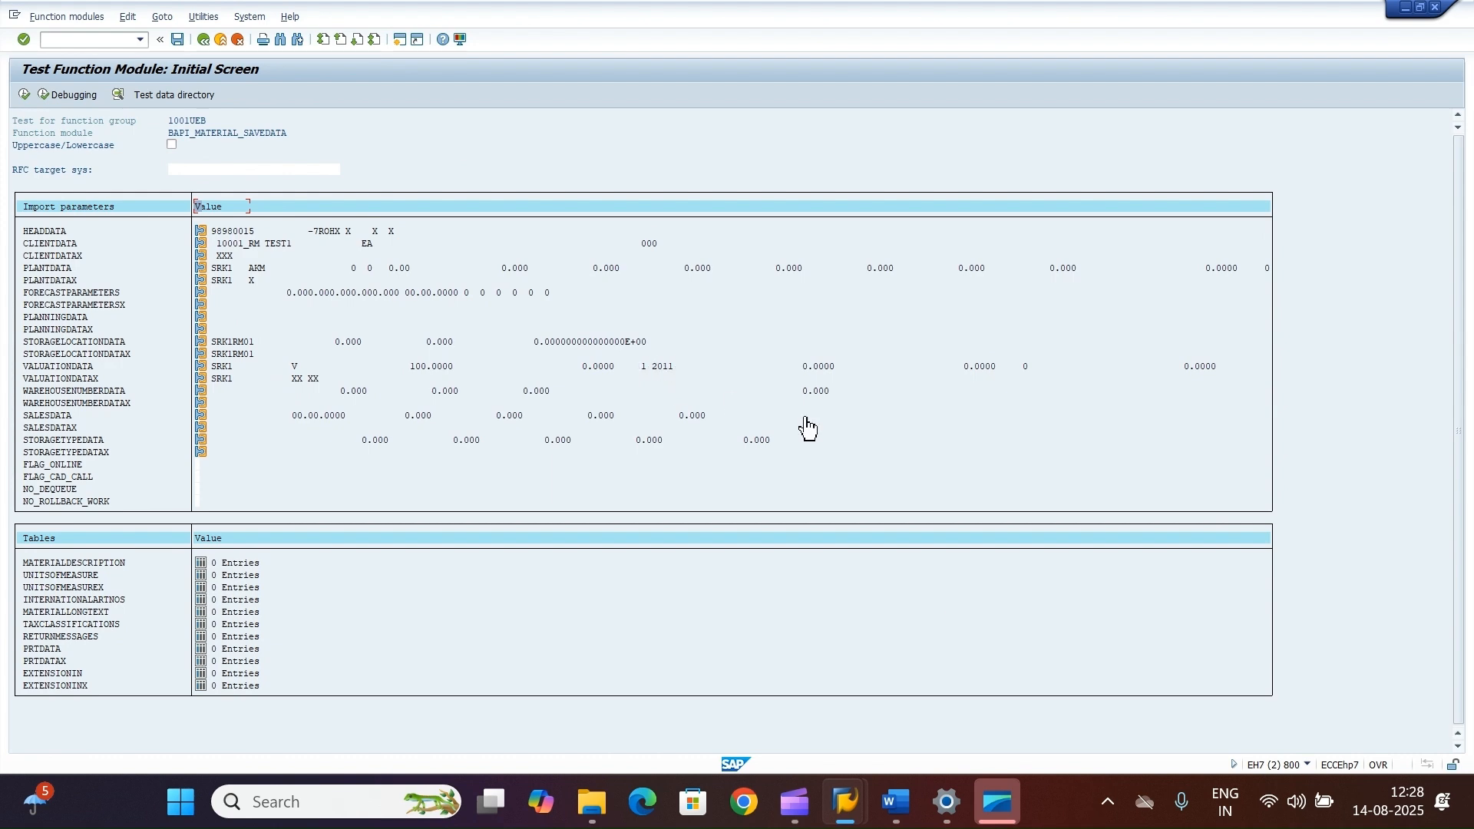
# Step: Review the Accounting 1 valuation fields of the existing material in the display window, then switch back to the test screen
pyautogui.moveTo(844, 801)
pyautogui.click(839, 714)
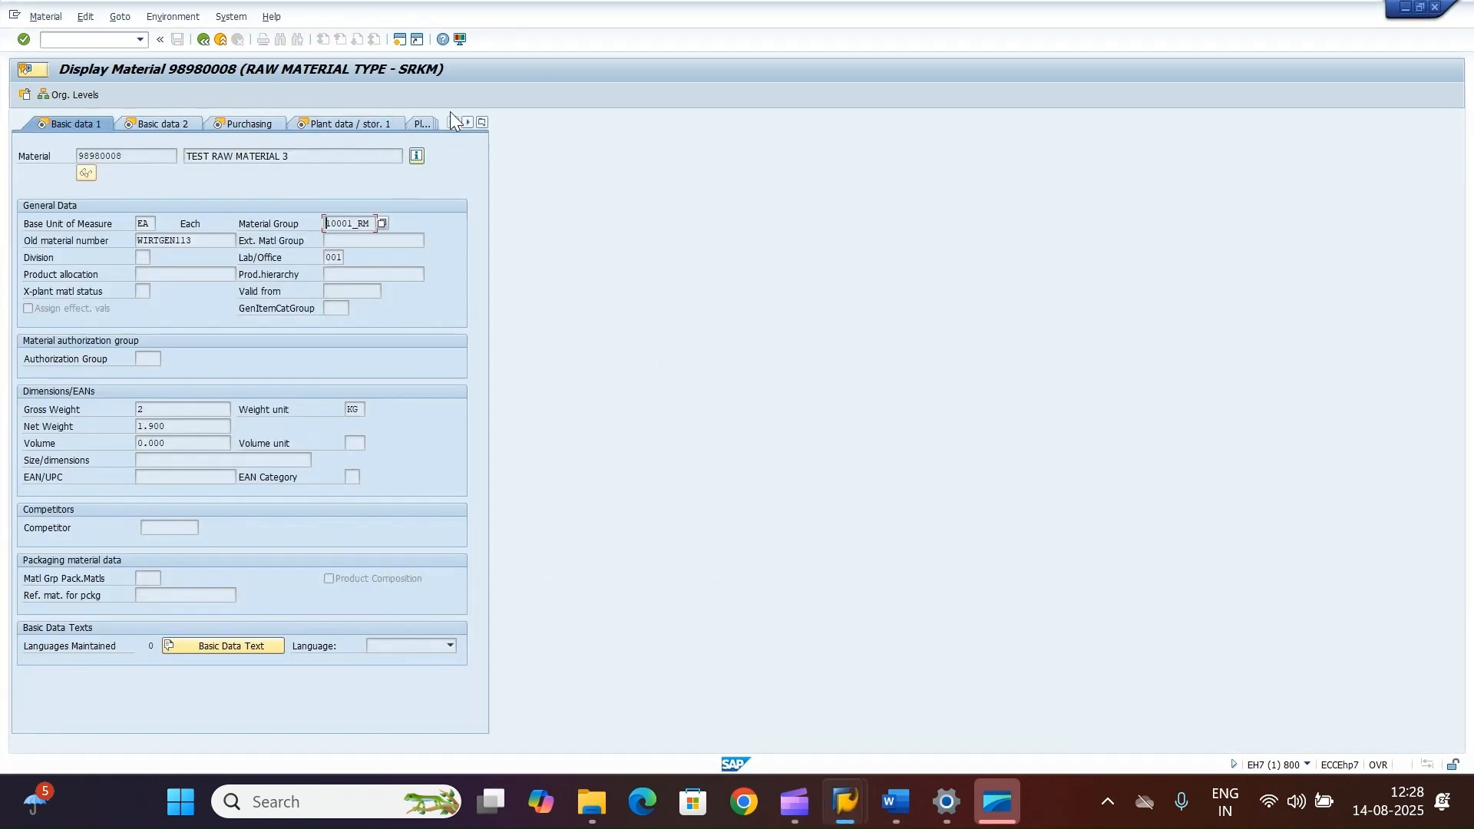
pyautogui.click(482, 122)
pyautogui.click(531, 224)
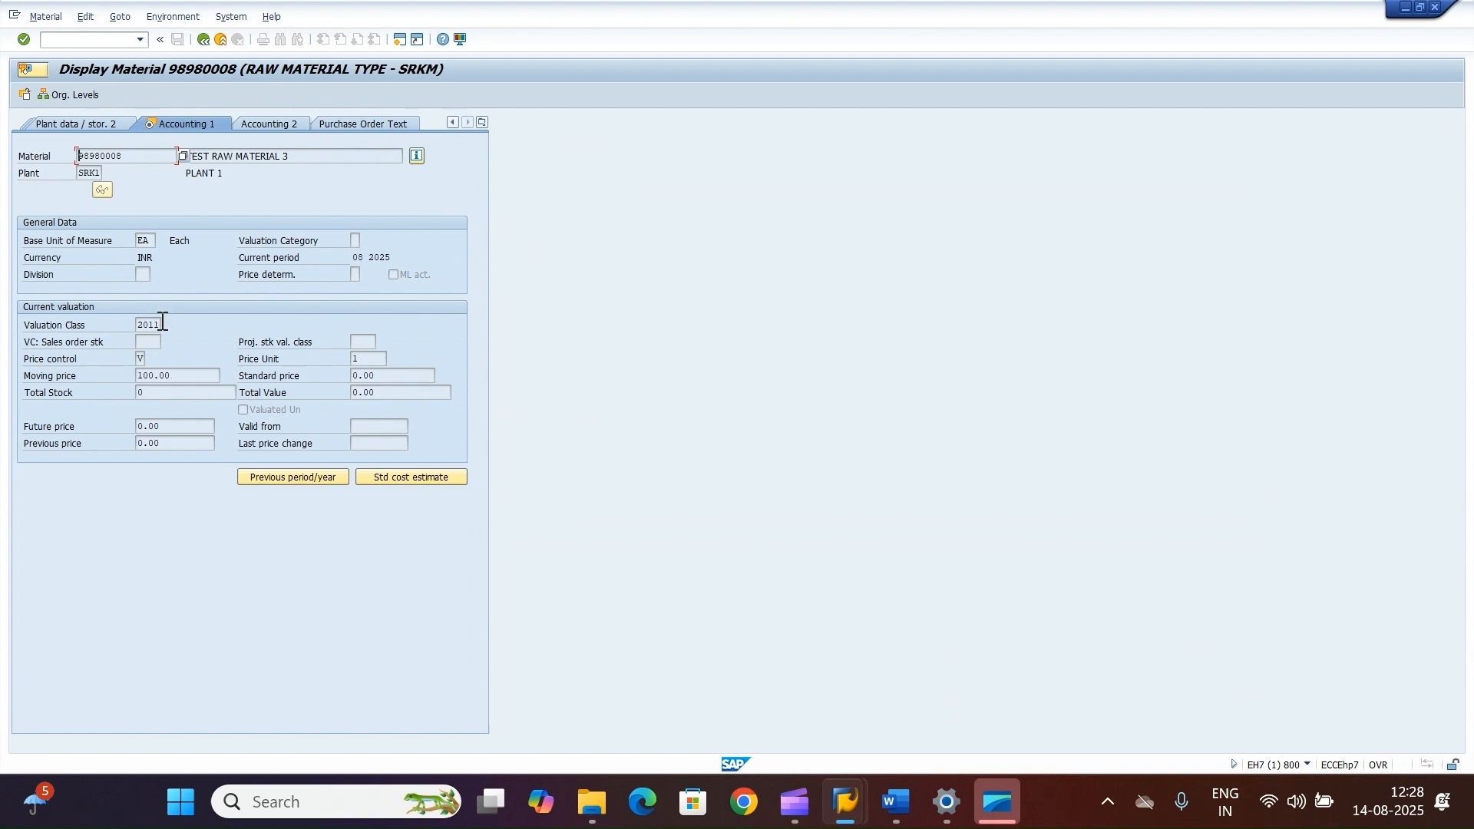
pyautogui.moveTo(163, 321); pyautogui.dragTo(79, 353)
pyautogui.moveTo(845, 803)
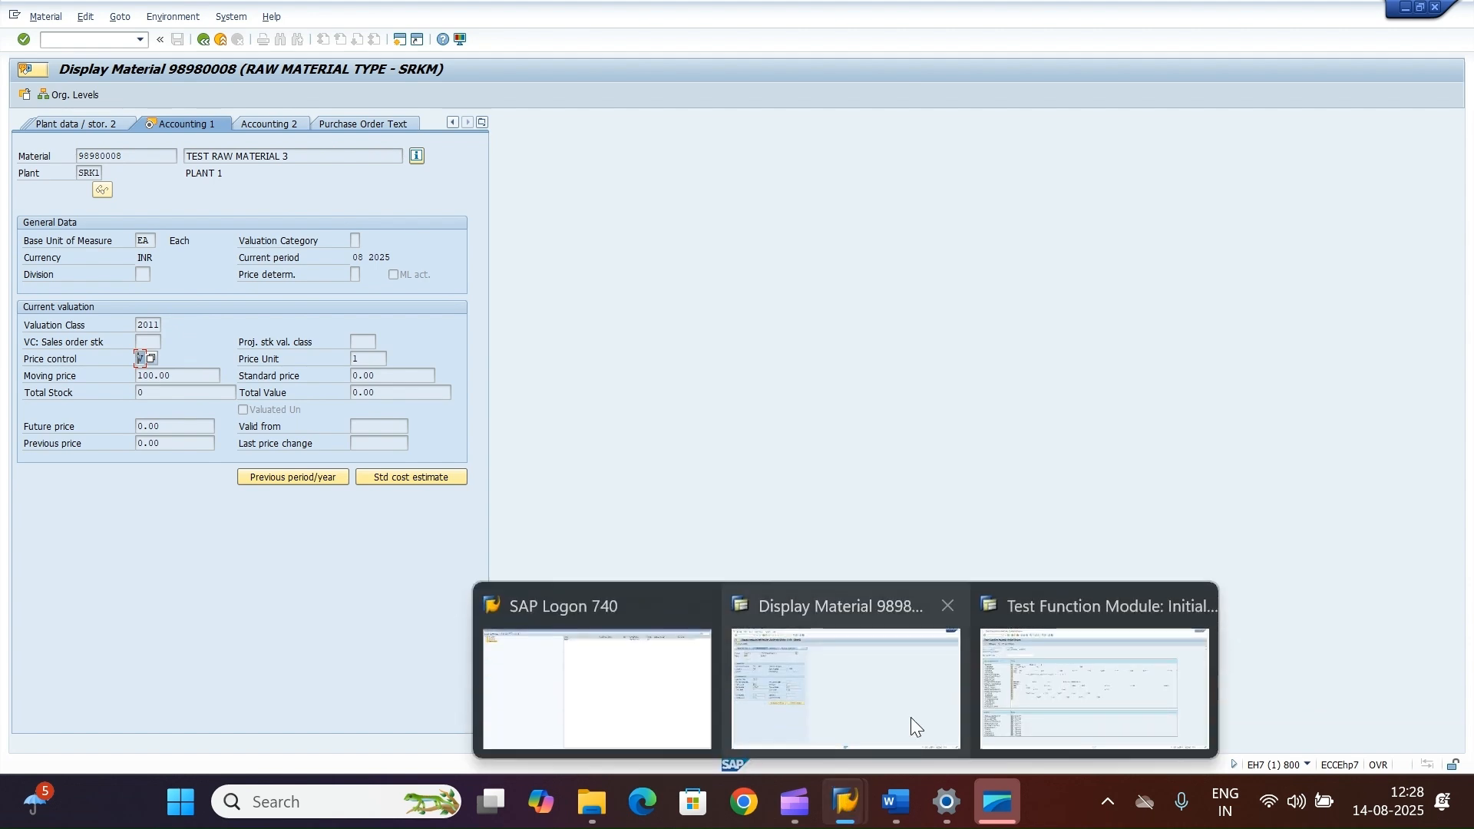
pyautogui.click(911, 717)
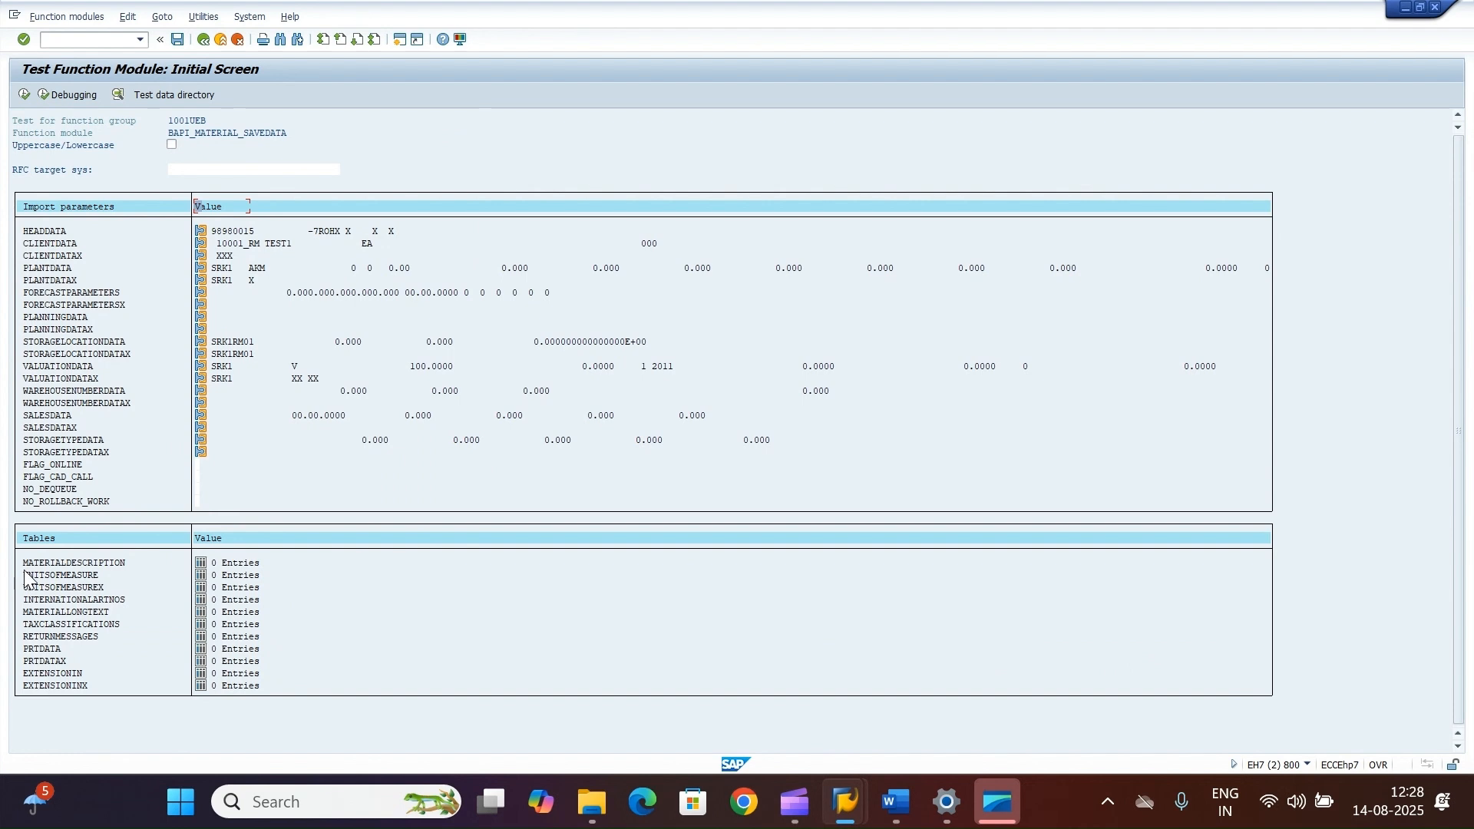
# Step: Add a MATERIALDESCRIPTION entry with language E, ISO language E and description TEST MATERIAL - BAPI, then return
pyautogui.click(202, 565)
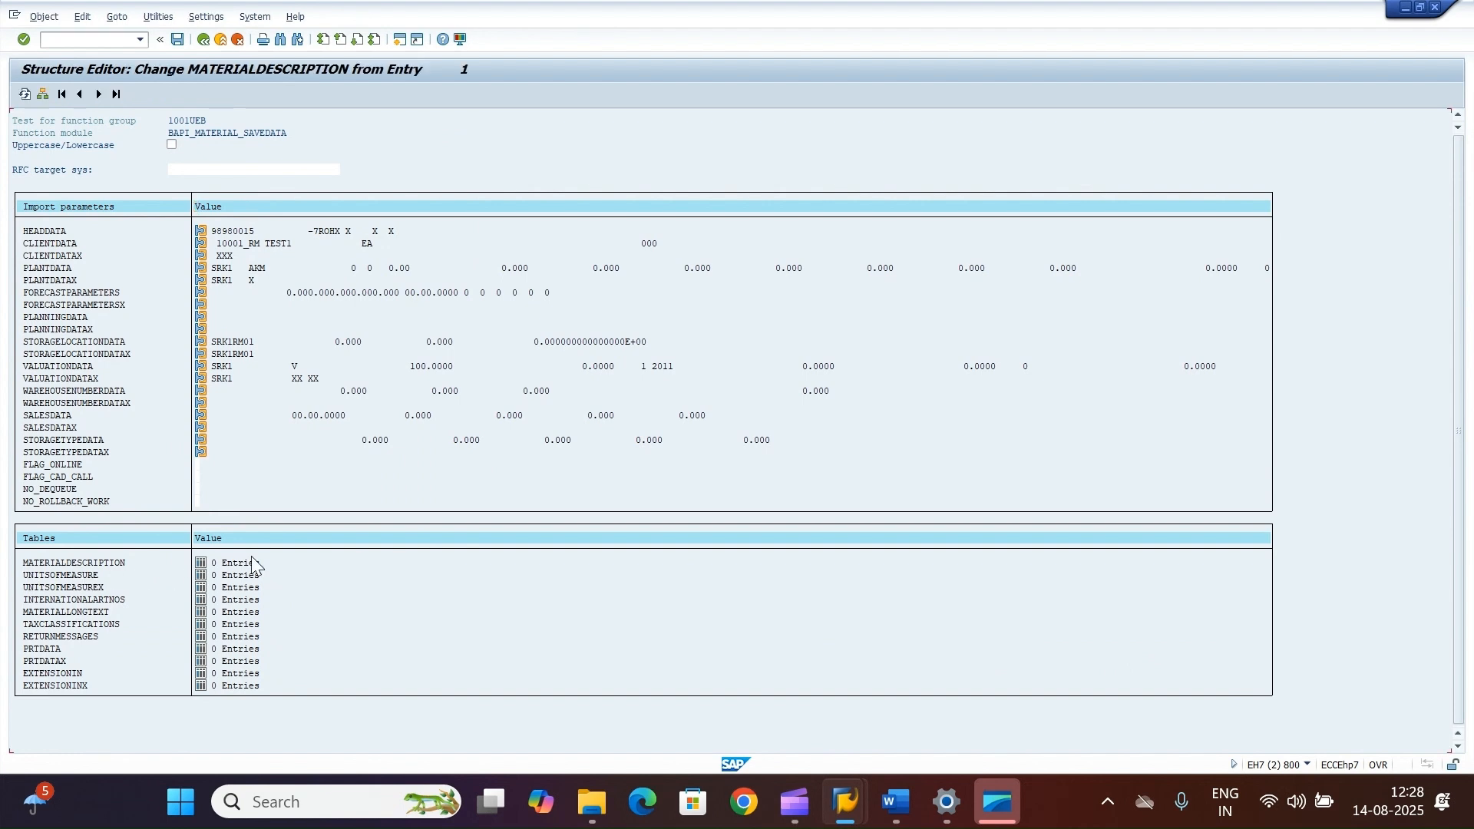
pyautogui.click(43, 95)
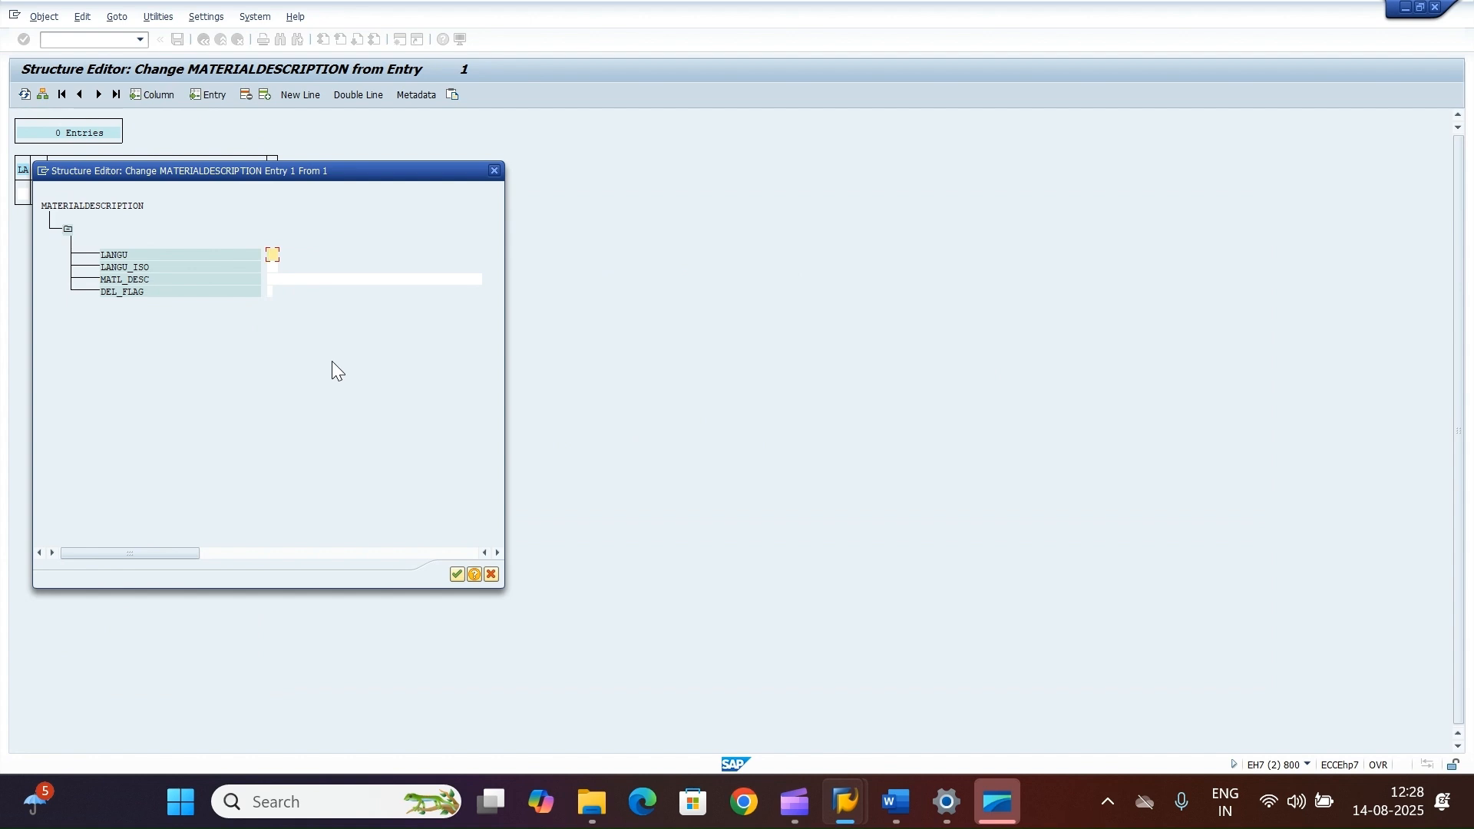
pyautogui.write('EE')
pyautogui.click(300, 279)
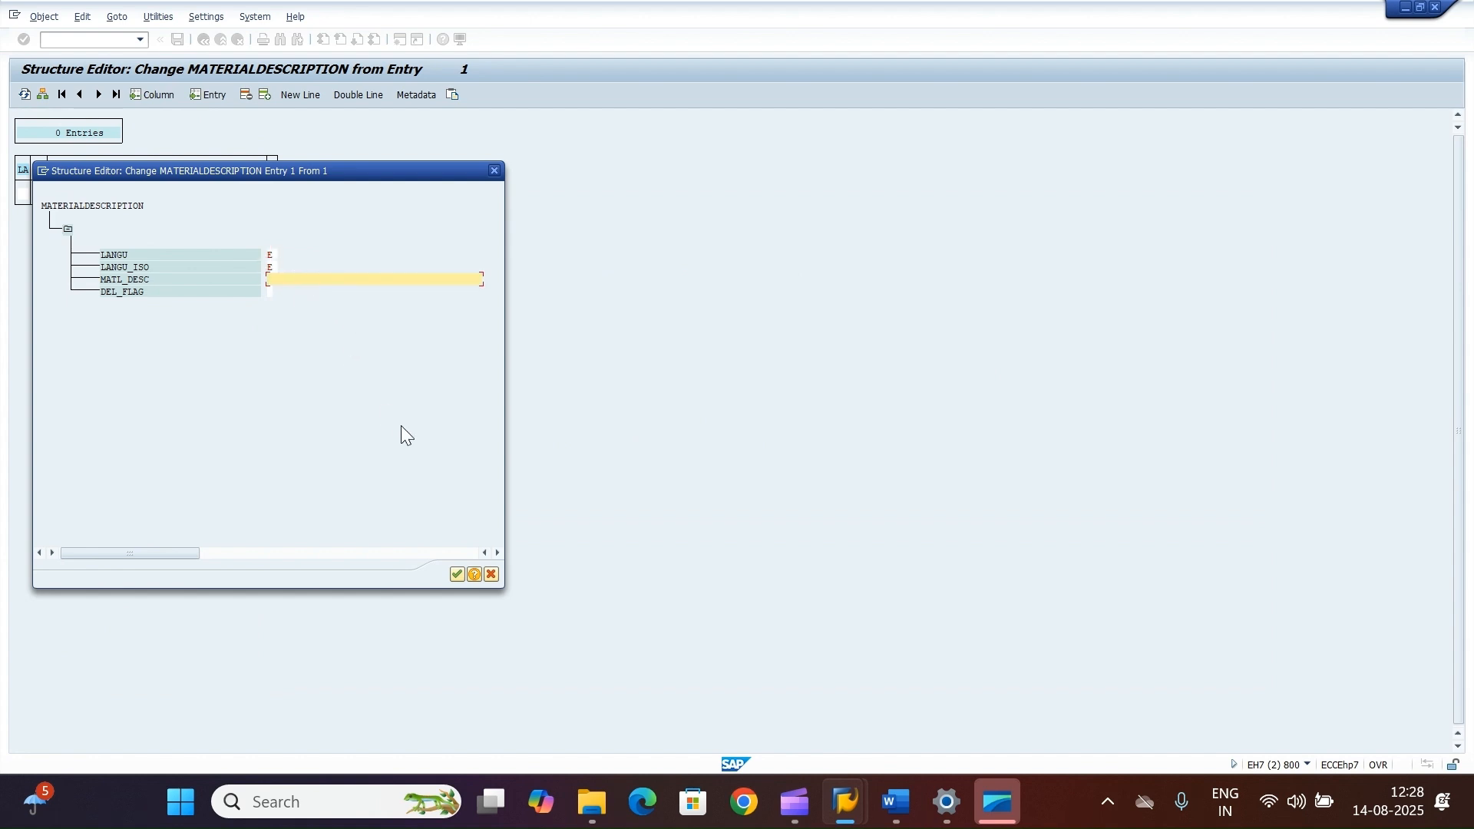
pyautogui.write('TEST MATERIAL - BAPI')
pyautogui.click(455, 573)
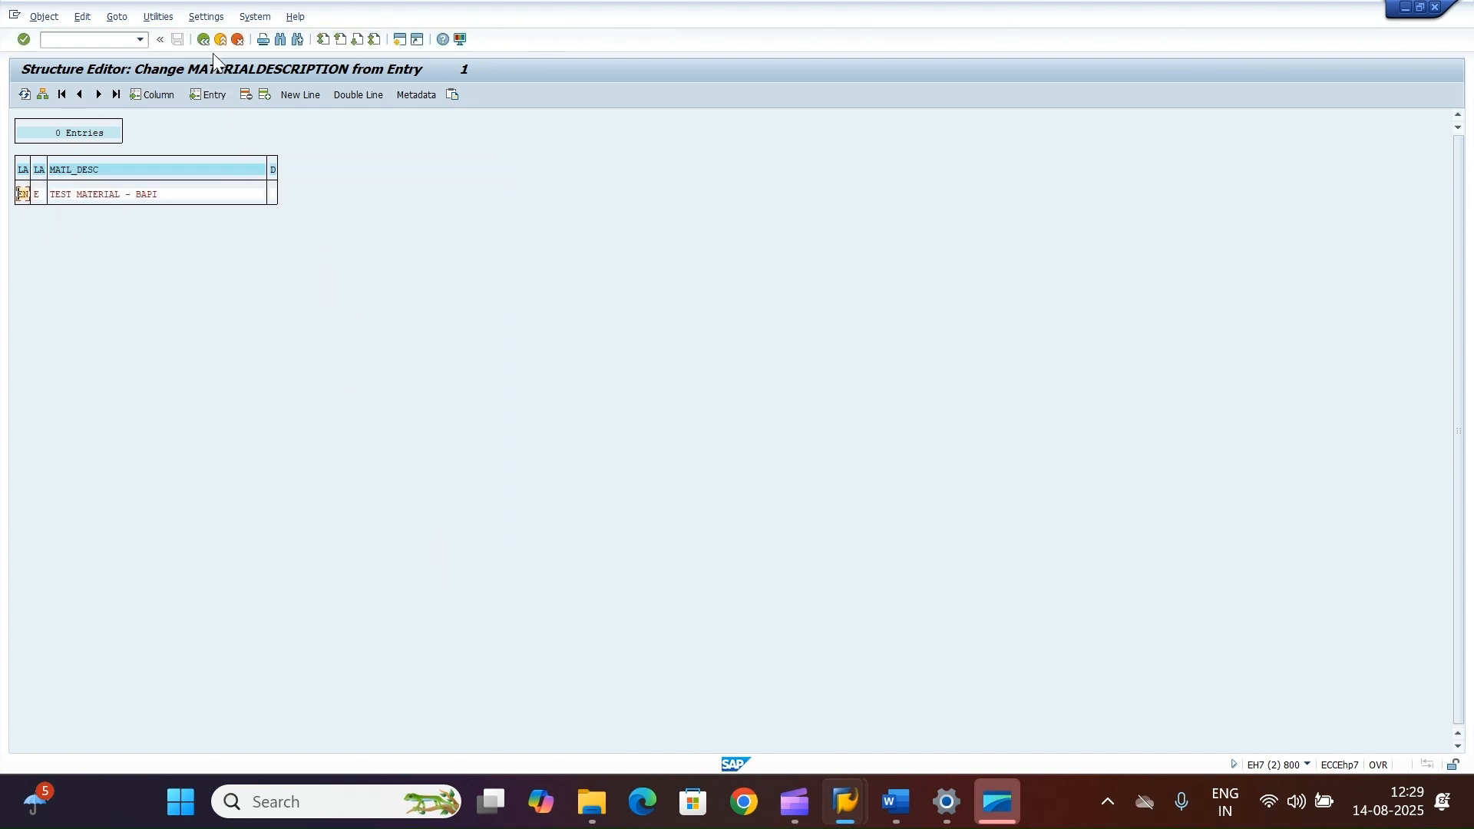
pyautogui.click(204, 39)
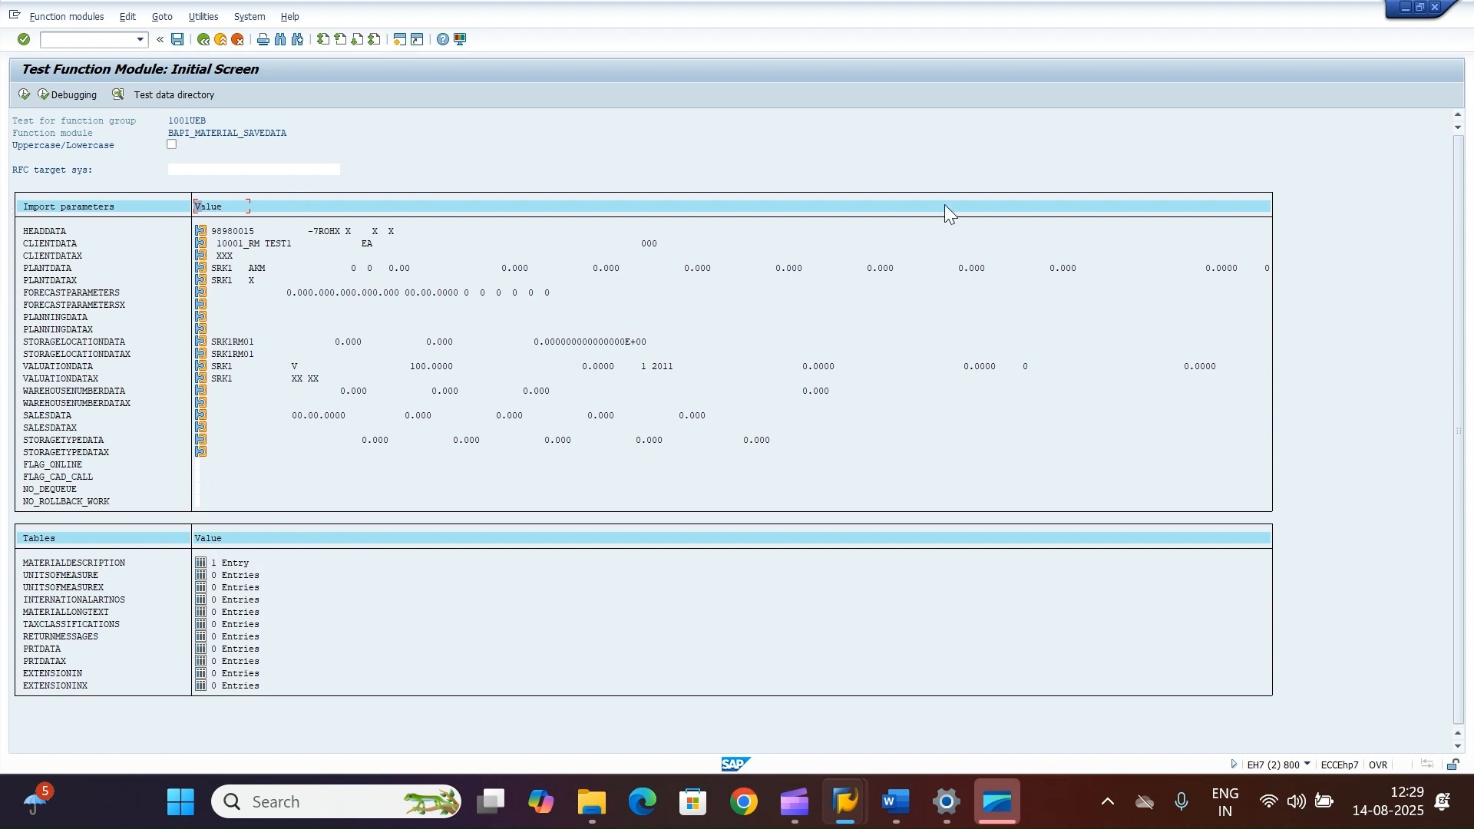
# Step: Save the test data with the comment BAPI_MATERIAL_SAVEDATA - 1st
pyautogui.click(180, 41)
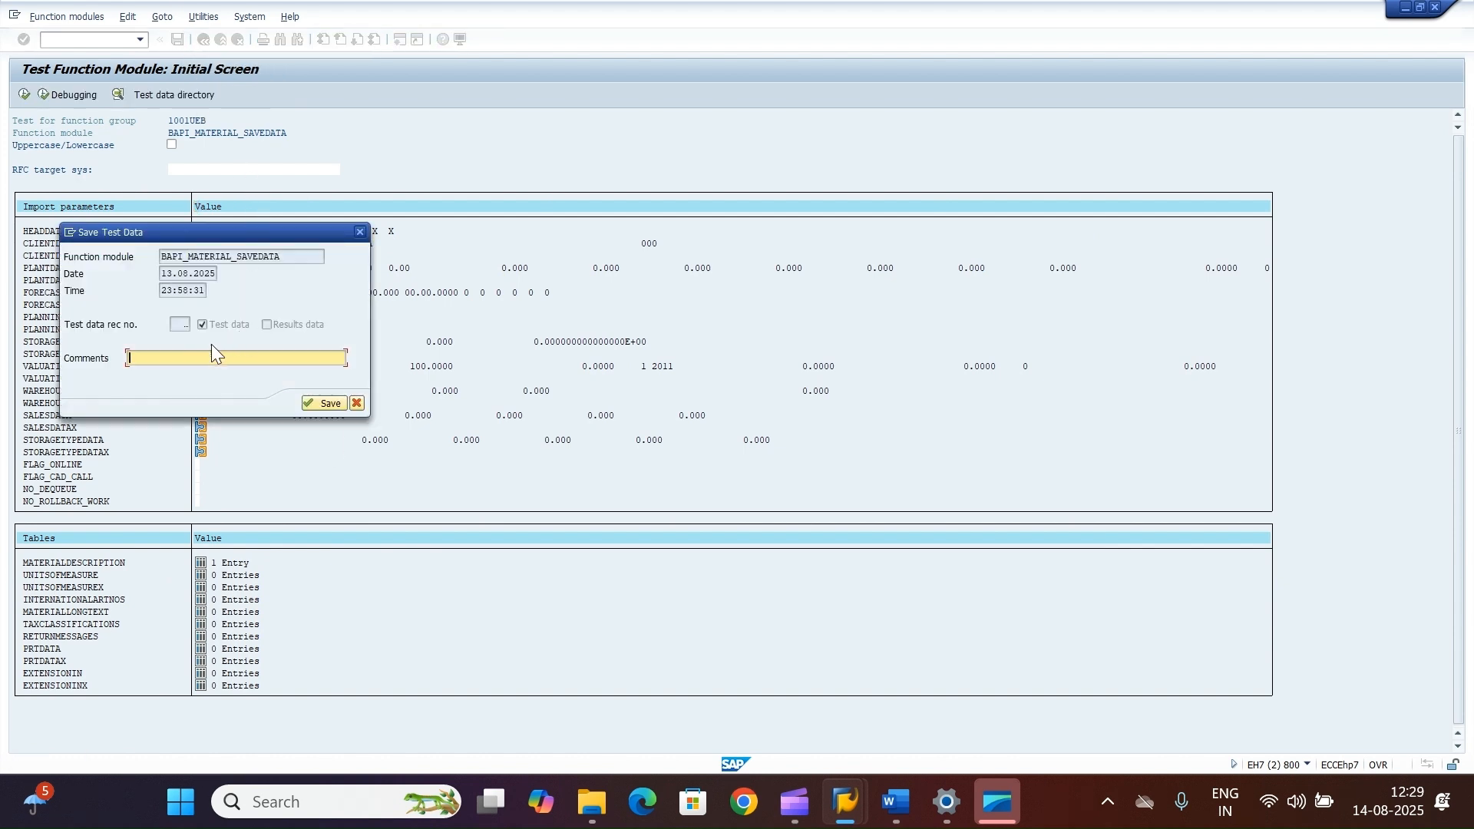
pyautogui.write('BAPI')
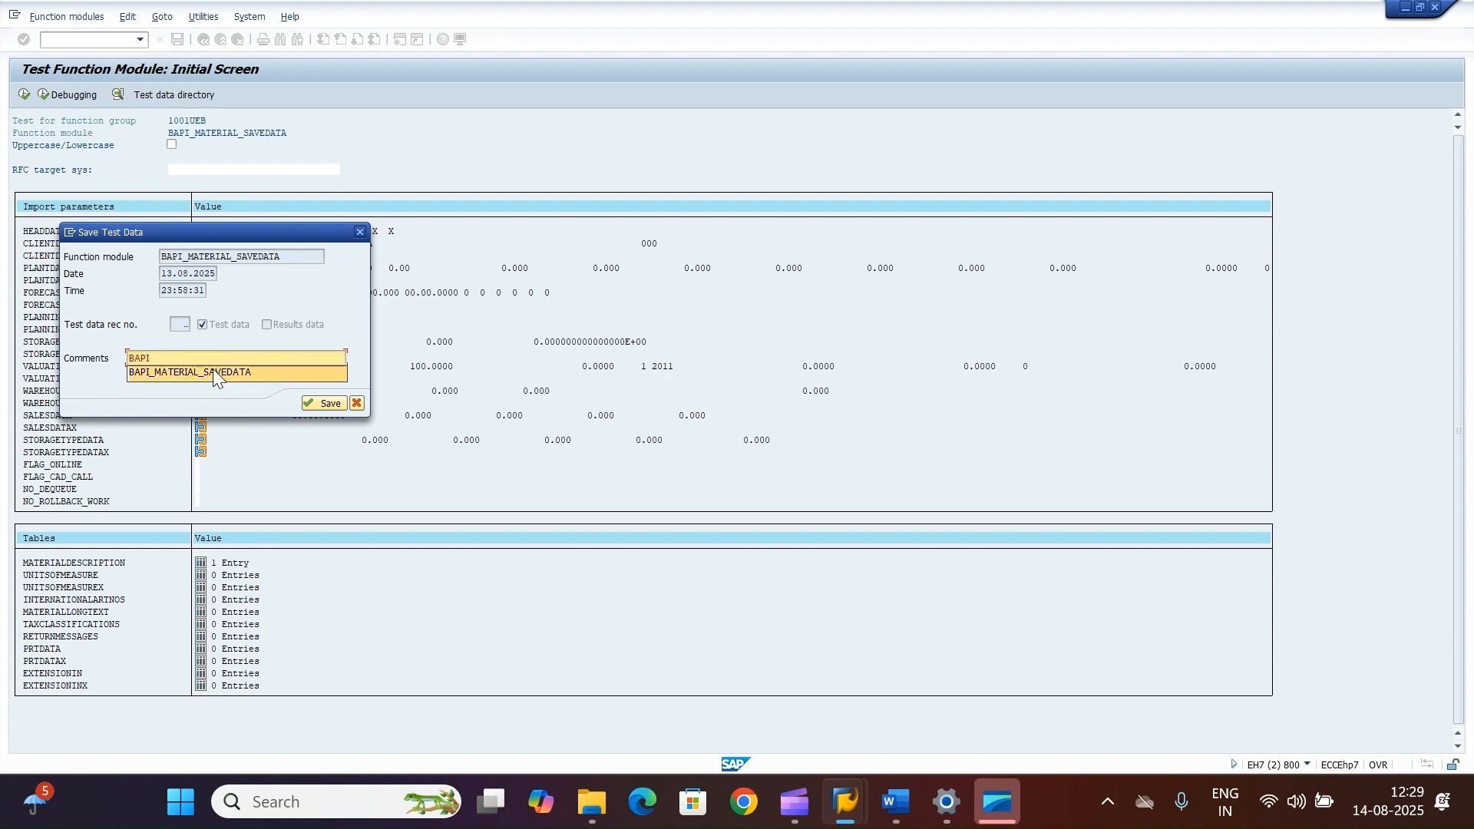
pyautogui.click(213, 371)
pyautogui.write('- ')
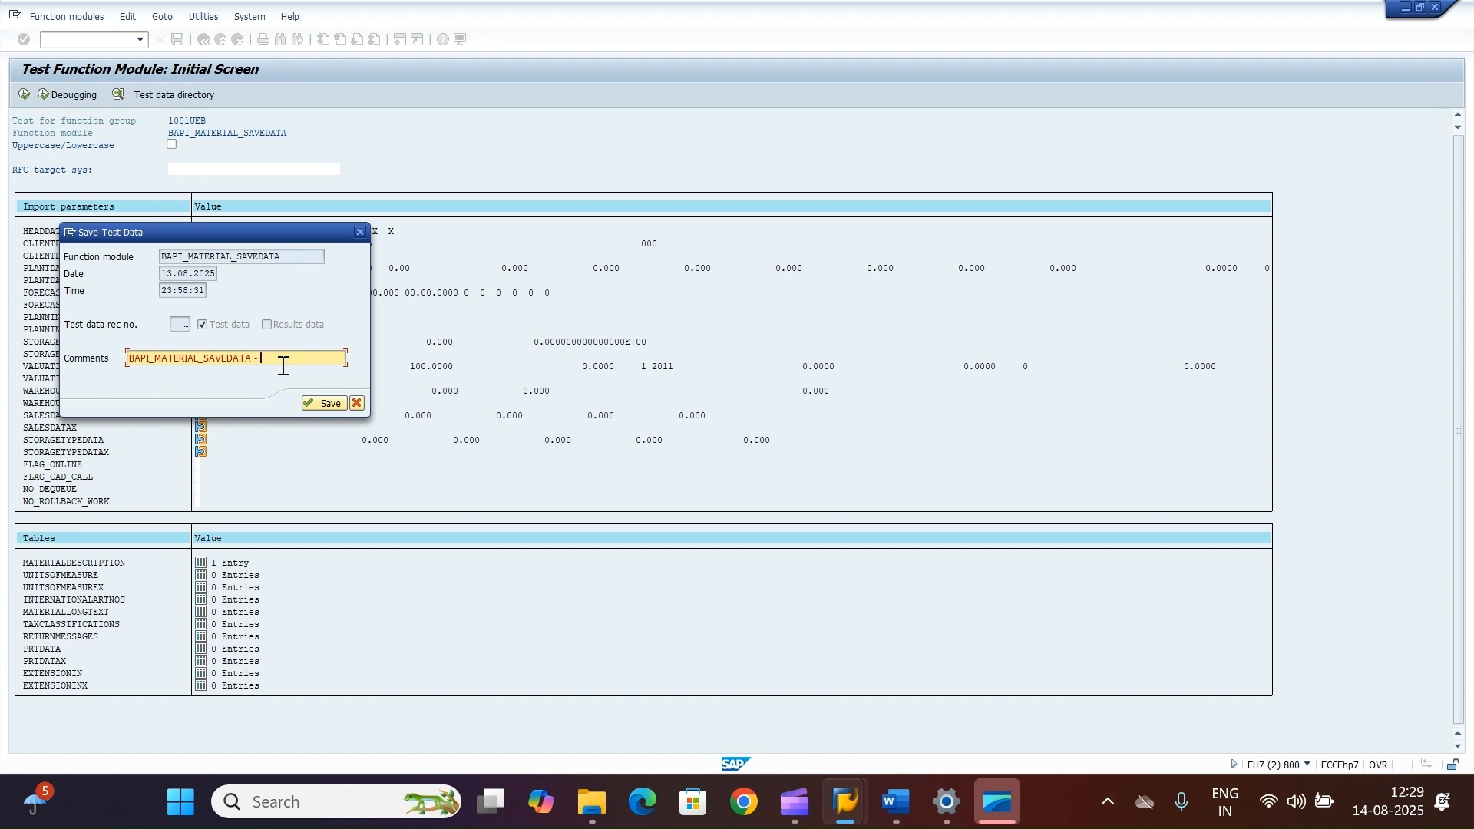
pyautogui.write('1st')
pyautogui.click(326, 403)
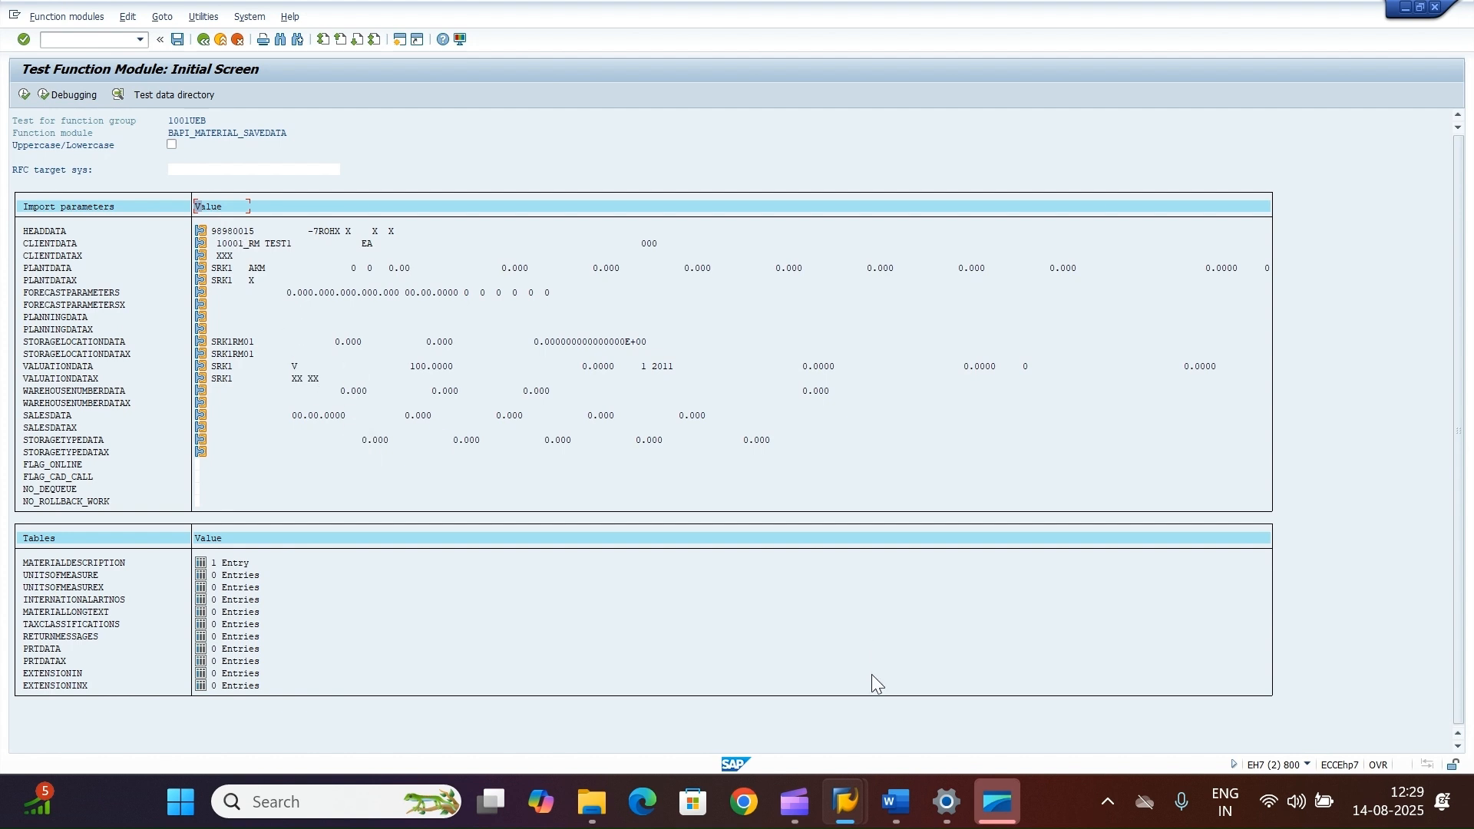
# Step: Try to display material 98980015 in the material display transaction
pyautogui.moveTo(848, 802)
pyautogui.click(853, 694)
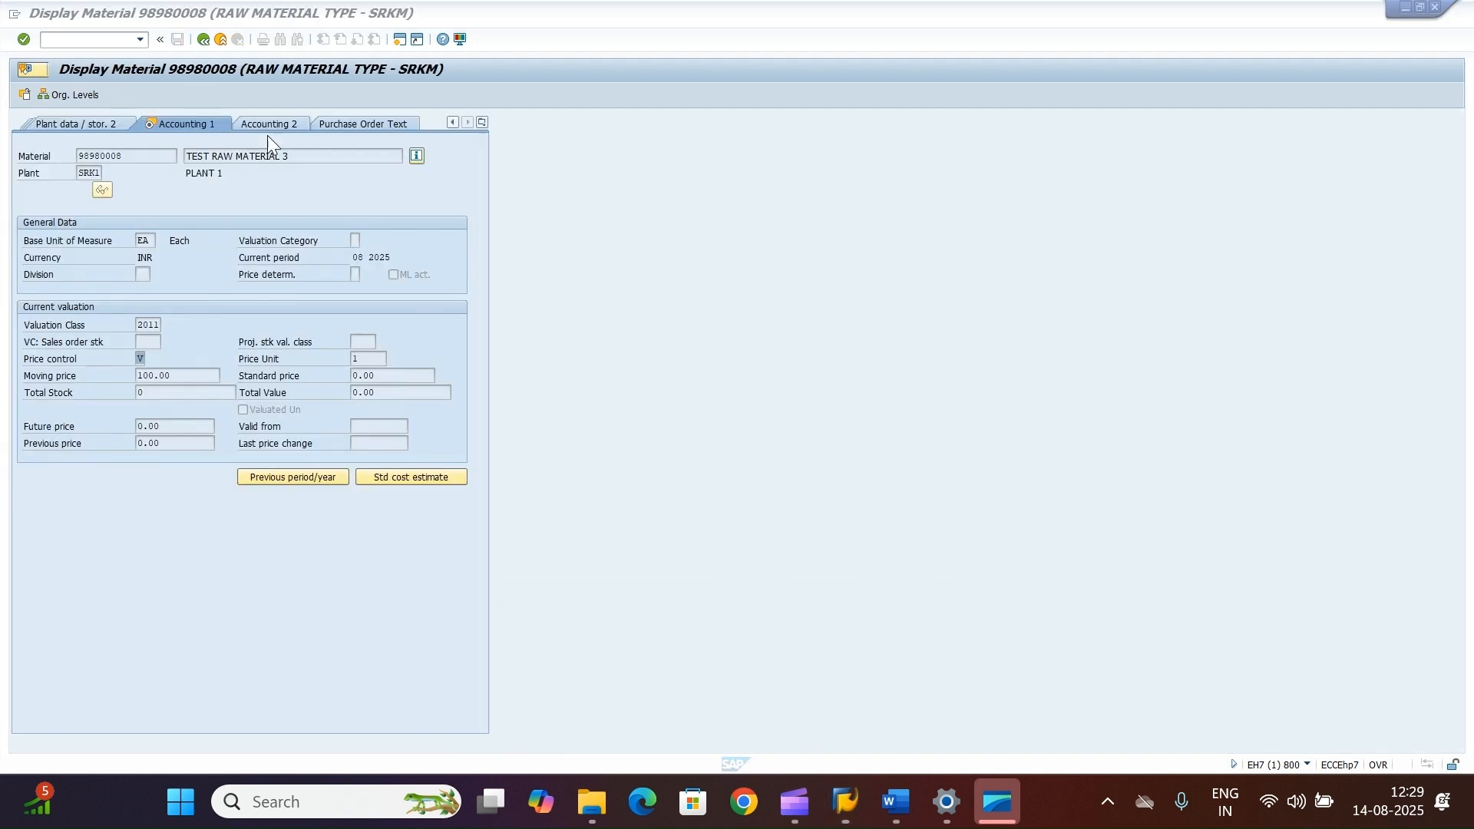
pyautogui.click(220, 39)
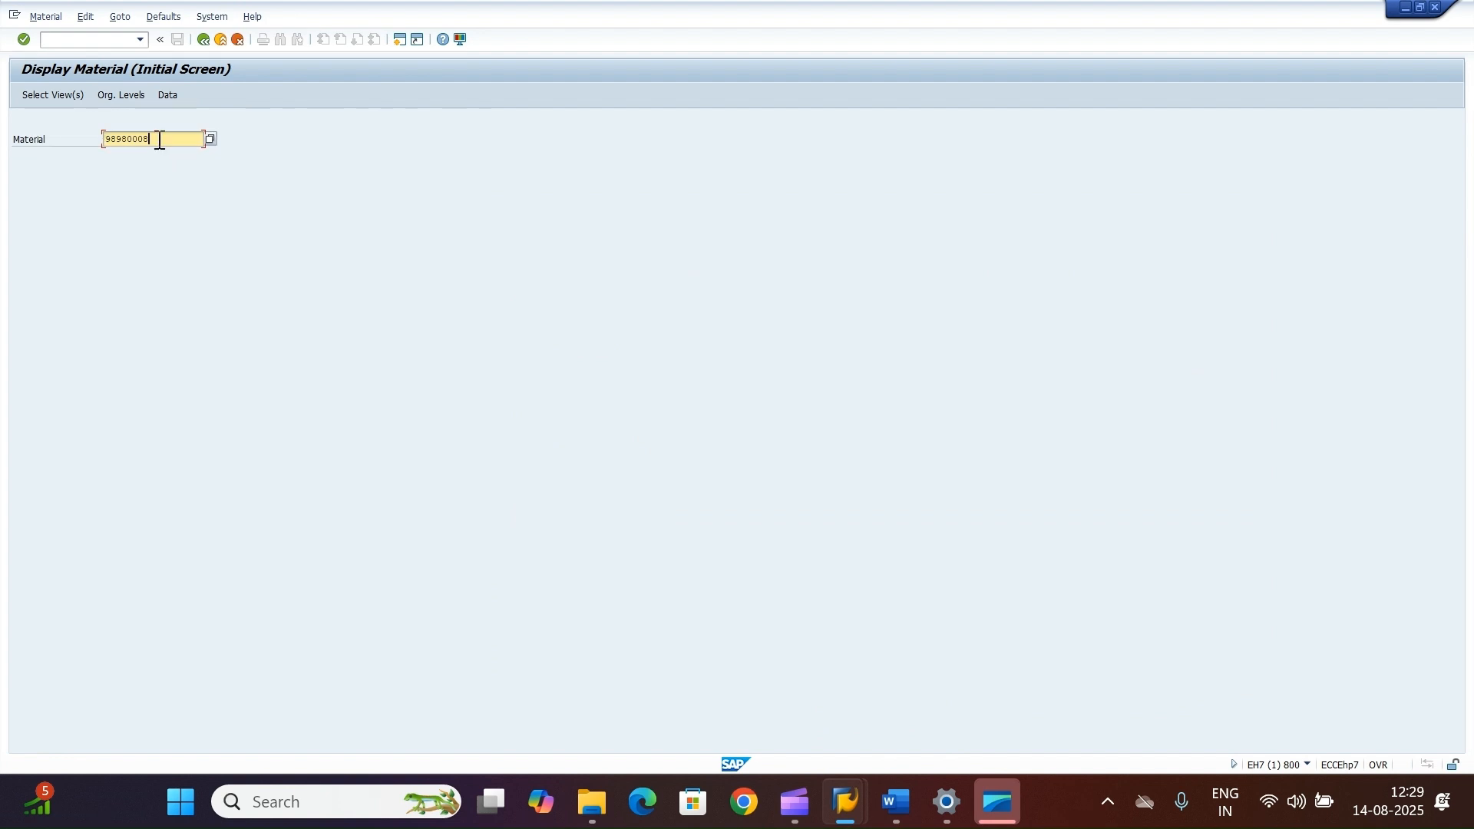
pyautogui.press('BackSpace')
pyautogui.press('BackSpace')
pyautogui.write('15')
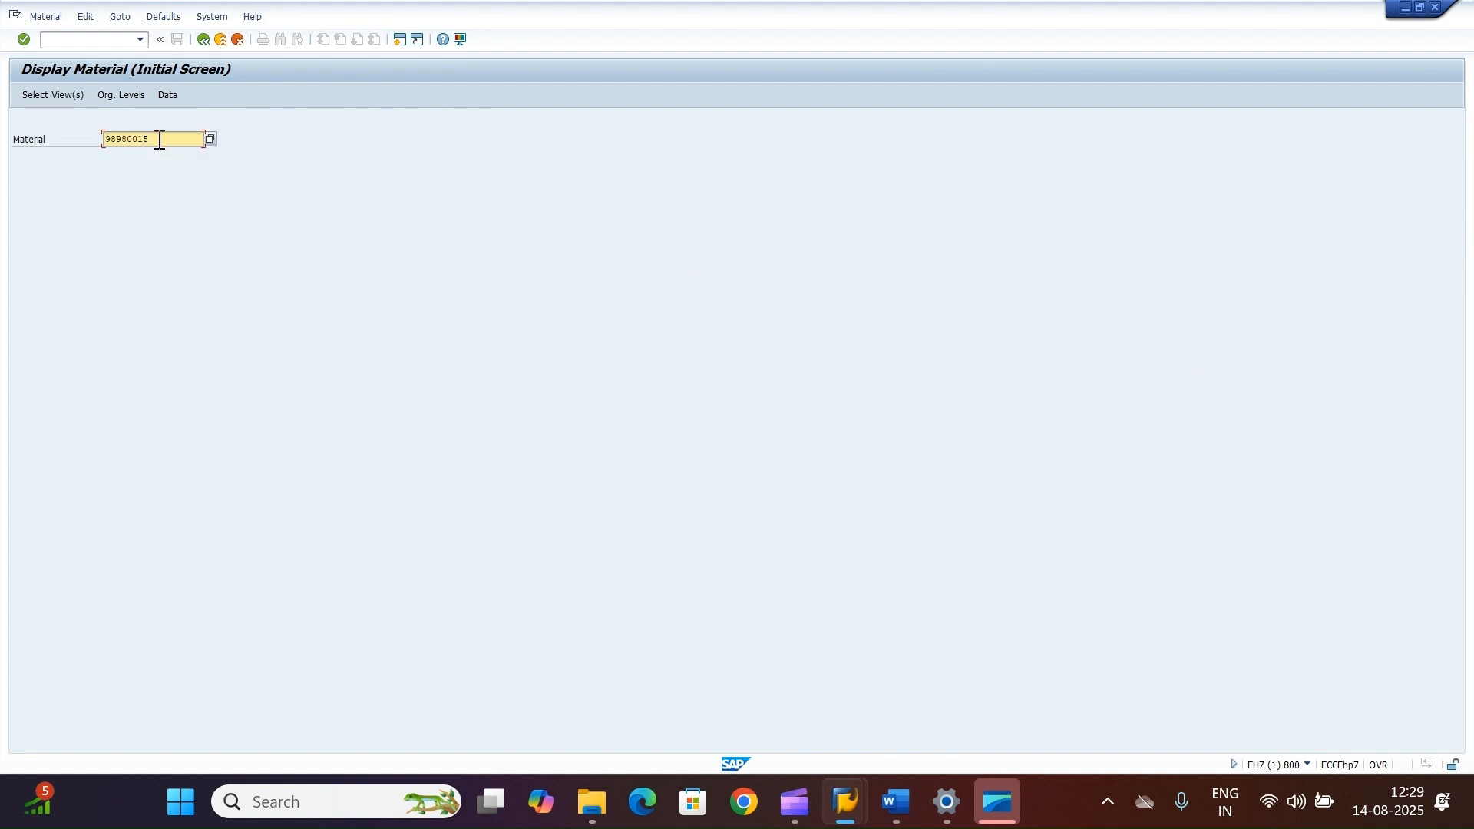
pyautogui.press('Return')
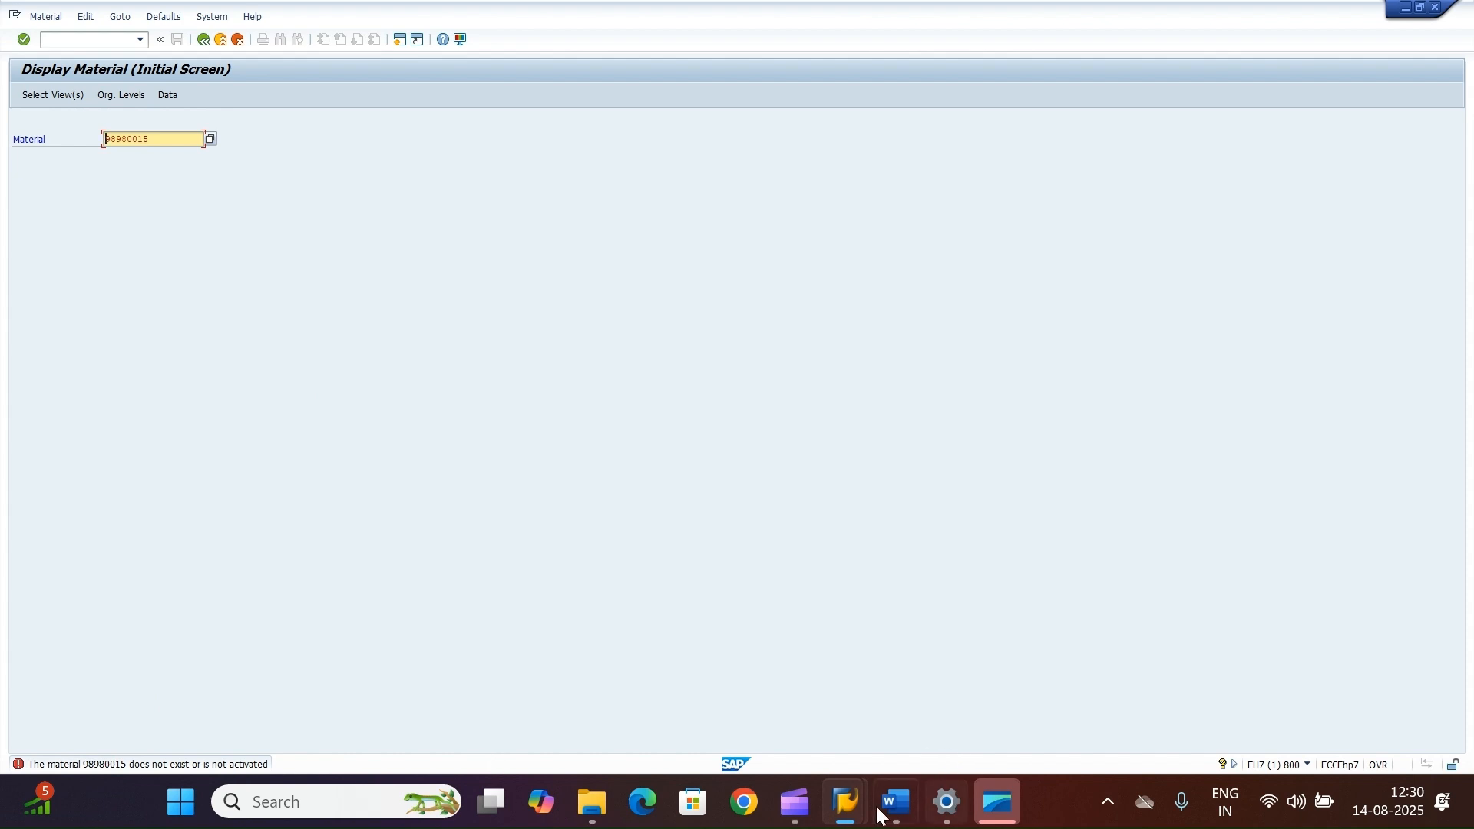
# Step: Execute BAPI_MATERIAL_SAVEDATA with the entered test data and open the RETURN message details, then go back
pyautogui.moveTo(847, 810)
pyautogui.click(1067, 691)
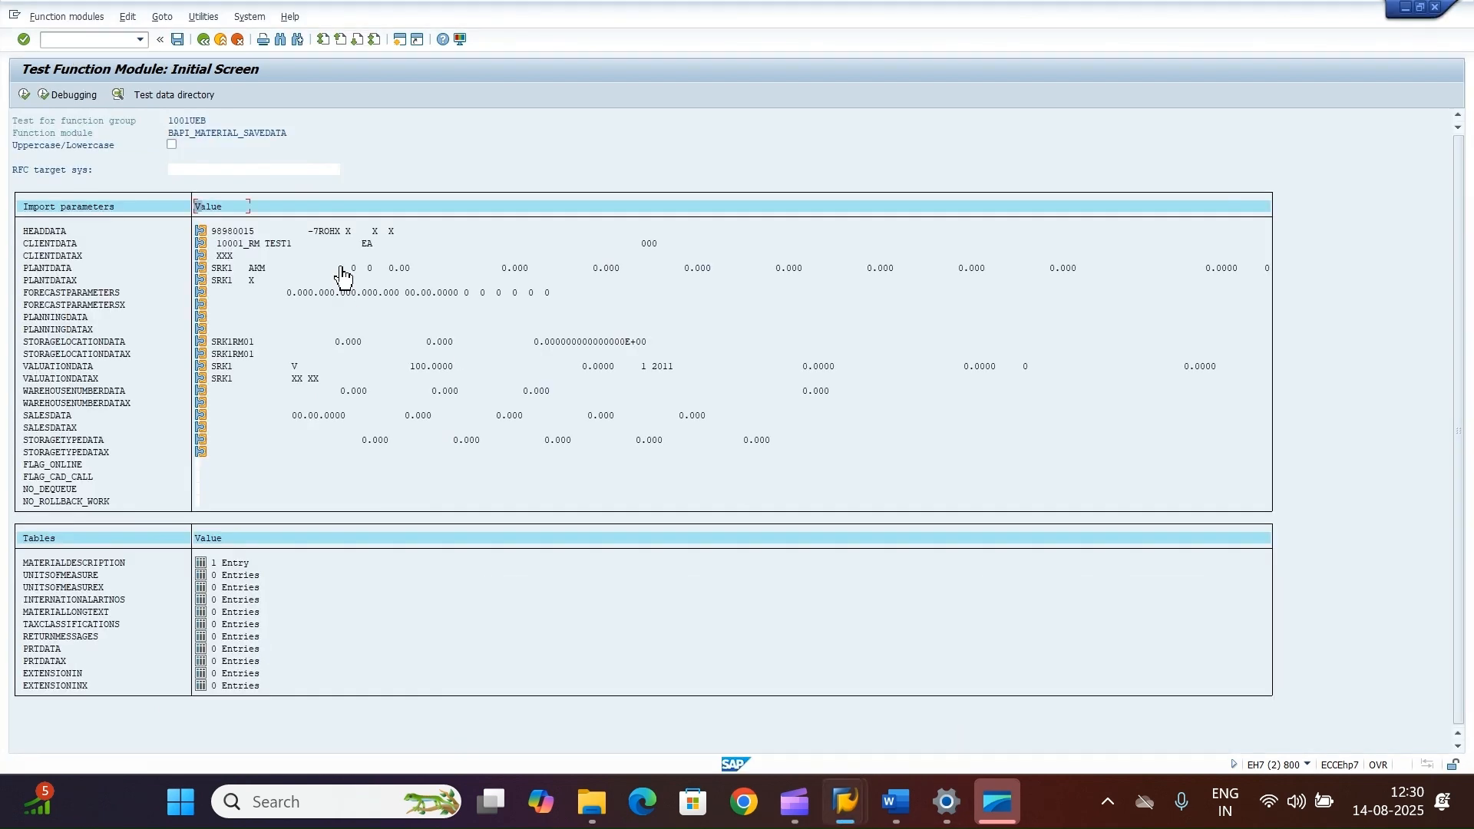
pyautogui.click(24, 96)
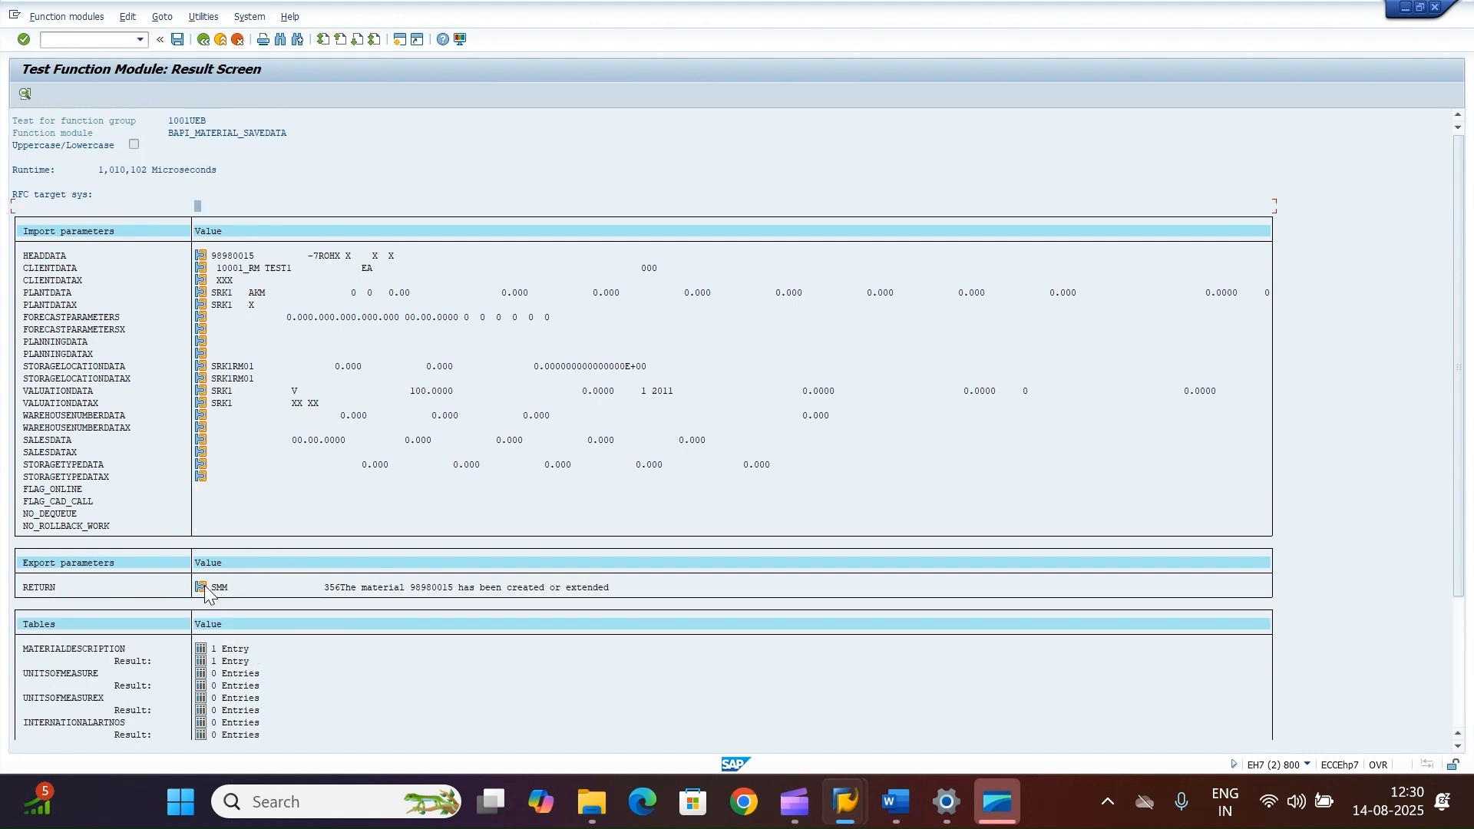
pyautogui.click(202, 588)
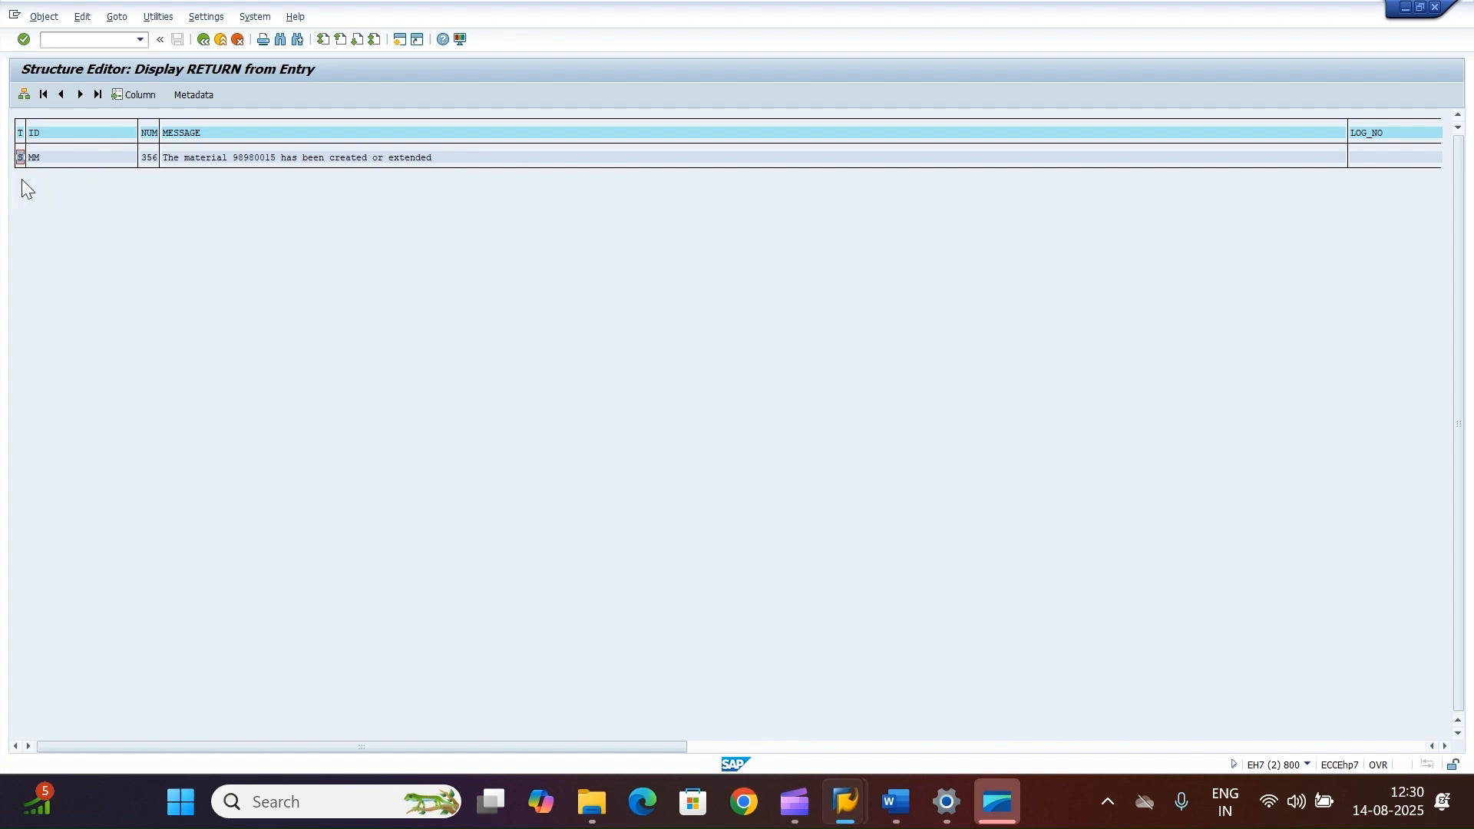
pyautogui.click(204, 39)
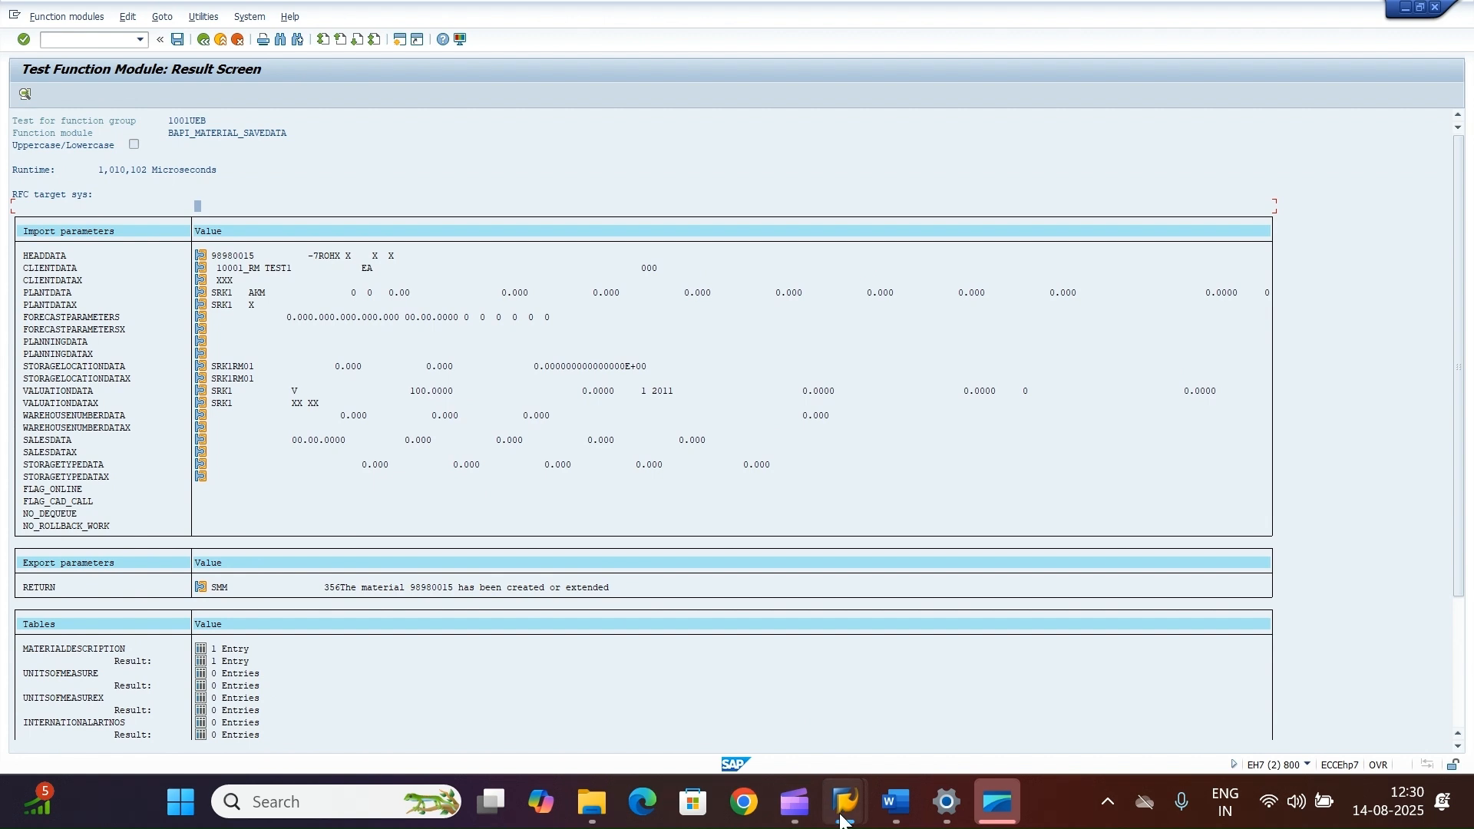
# Step: Display material 98980015 with Basic Data 1, Purchasing, General Plant Data / Storage 1 and Accounting 1 views for storage location RM01
pyautogui.moveTo(843, 820)
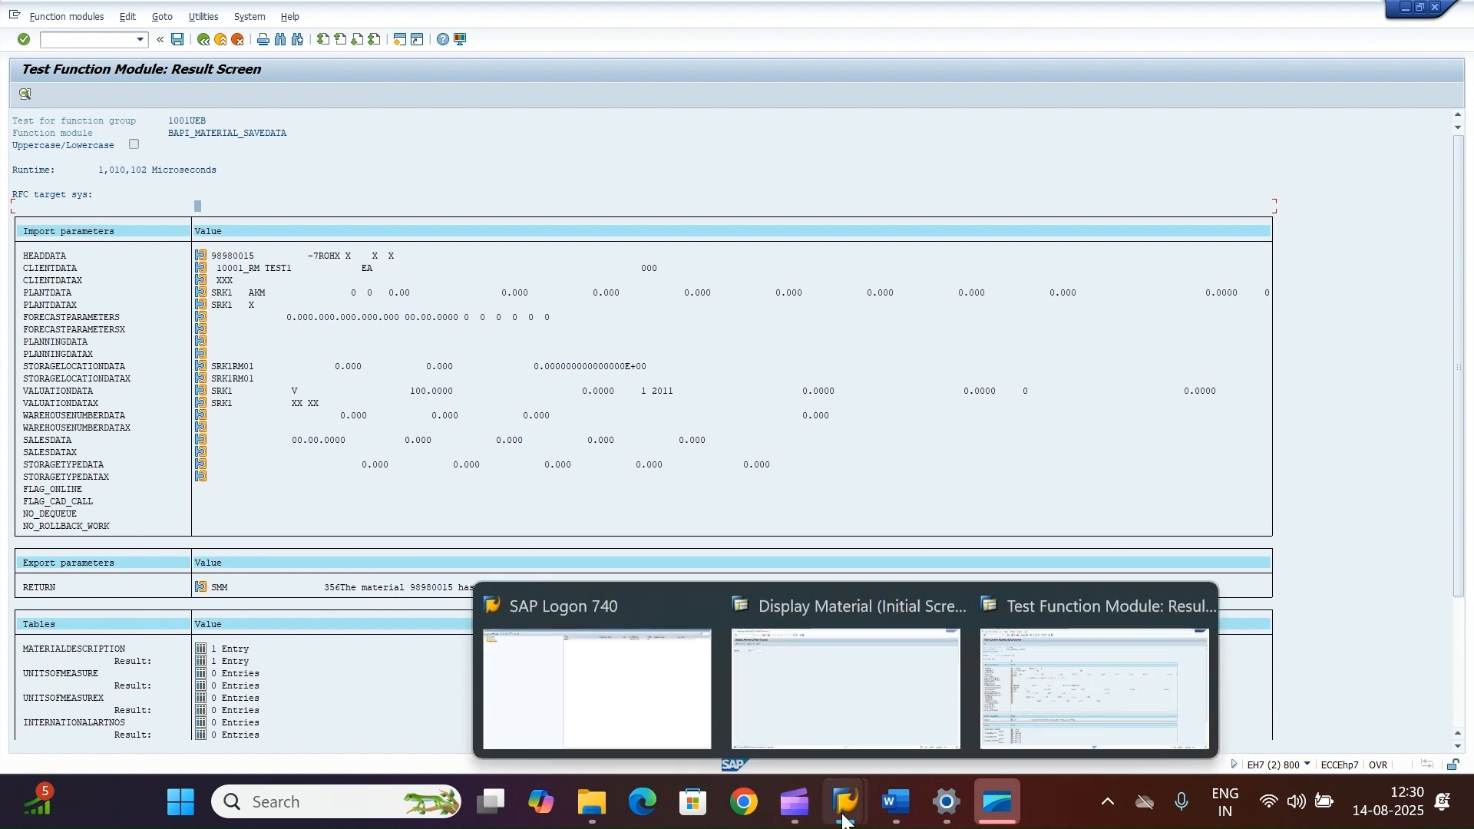
pyautogui.click(822, 669)
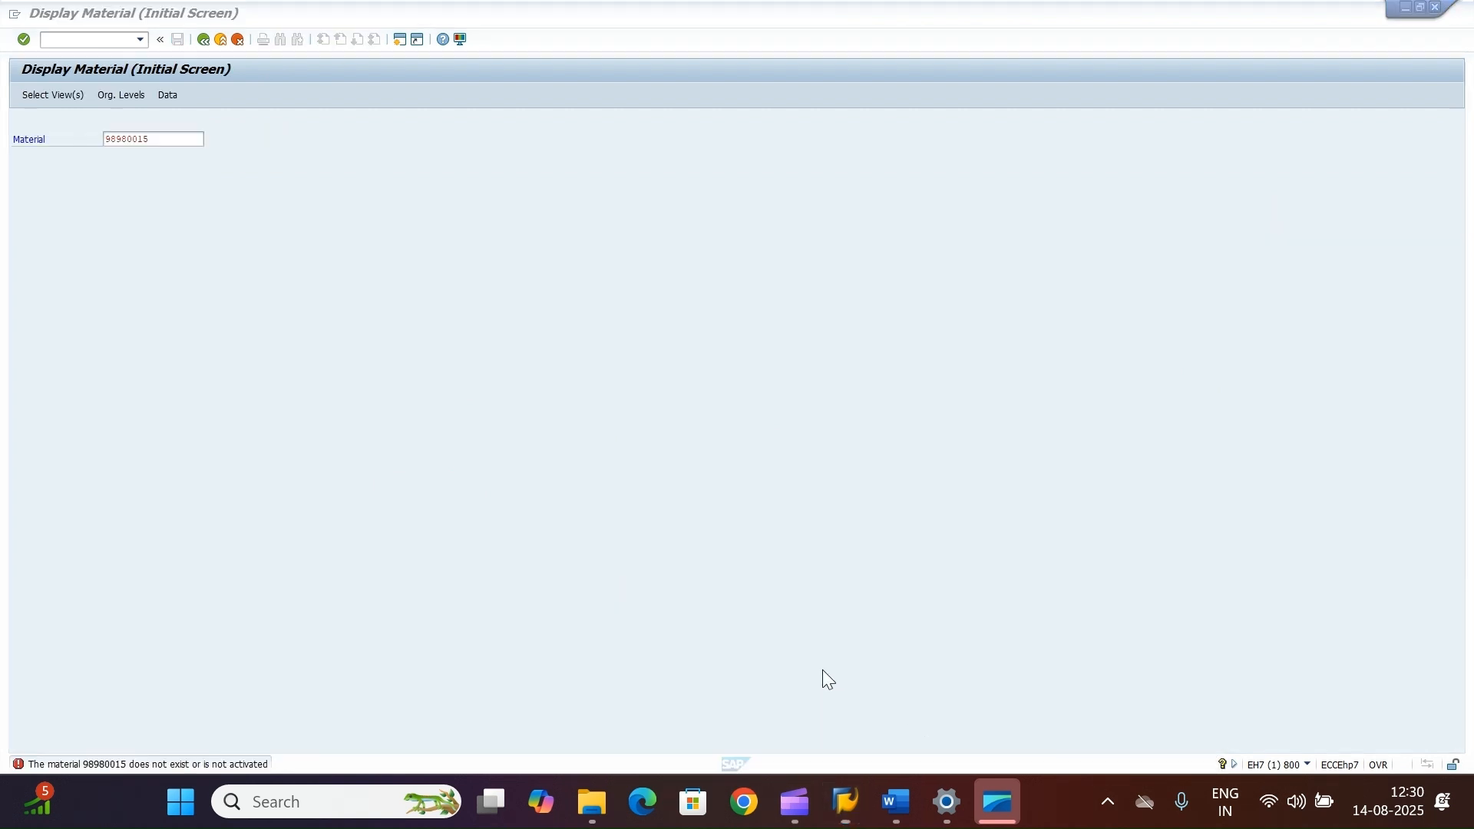
pyautogui.doubleClick(158, 141)
pyautogui.press('Return')
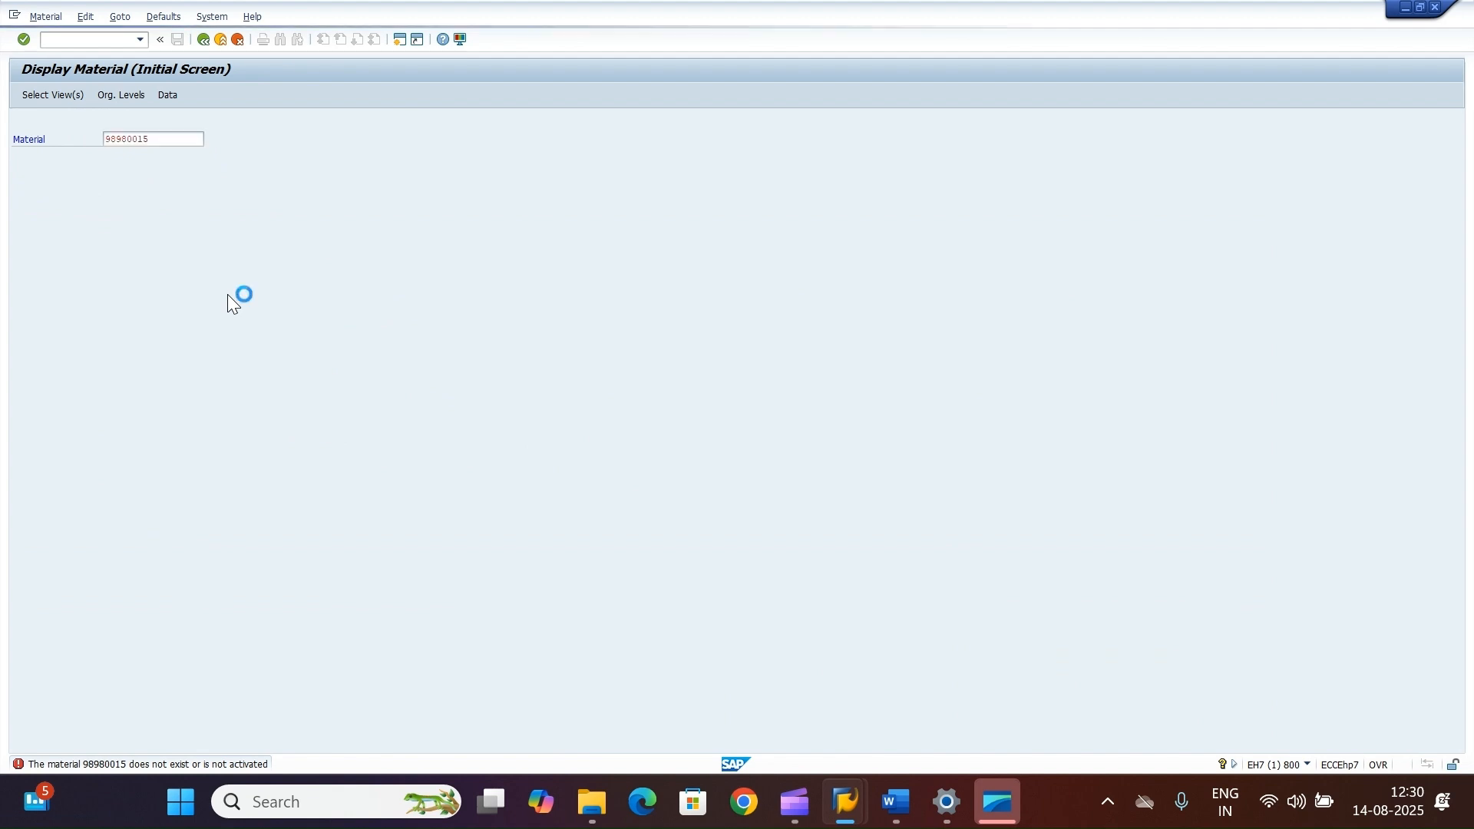
pyautogui.click(229, 201)
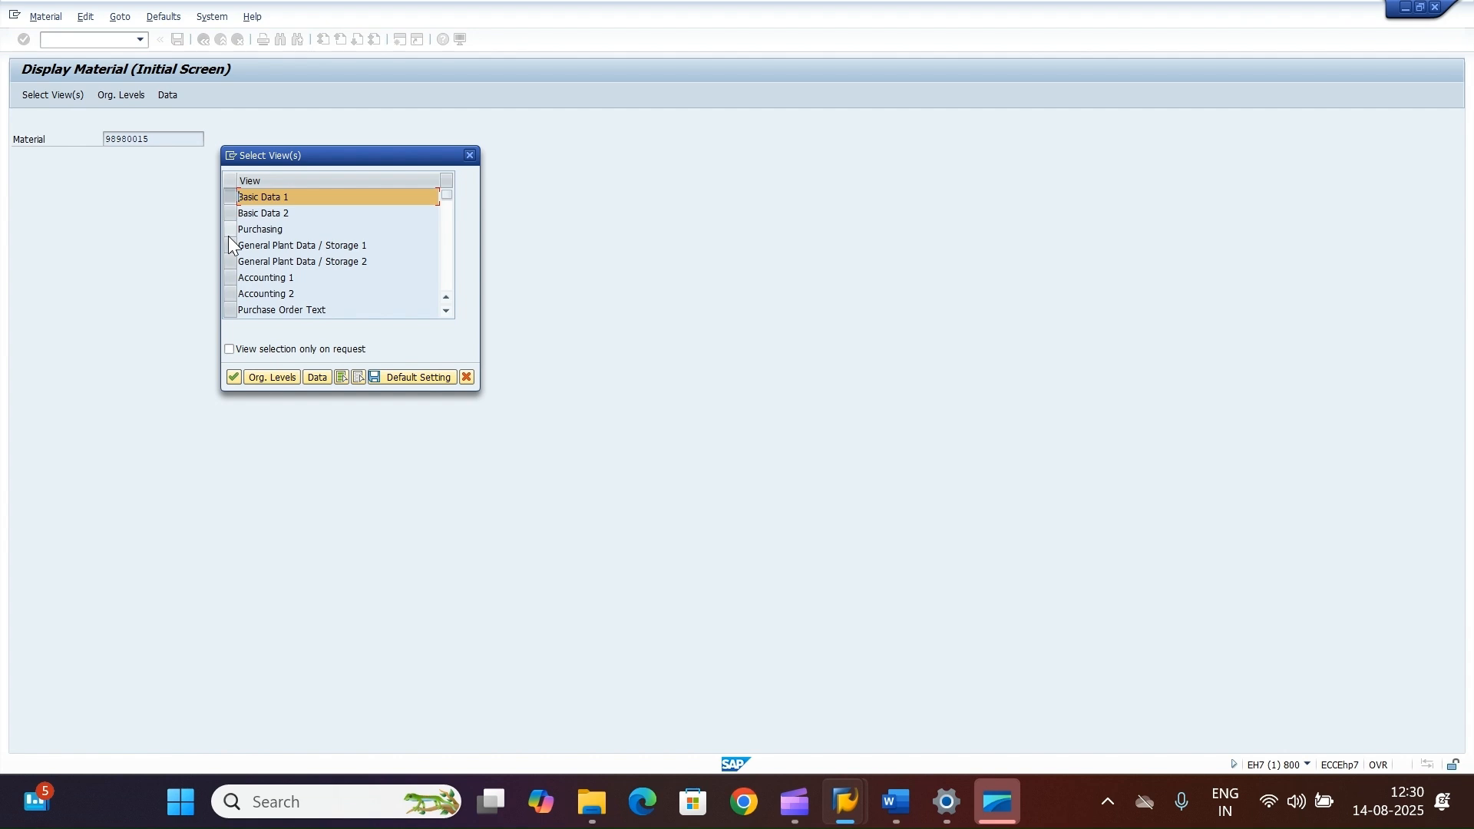
pyautogui.click(229, 243)
pyautogui.click(228, 229)
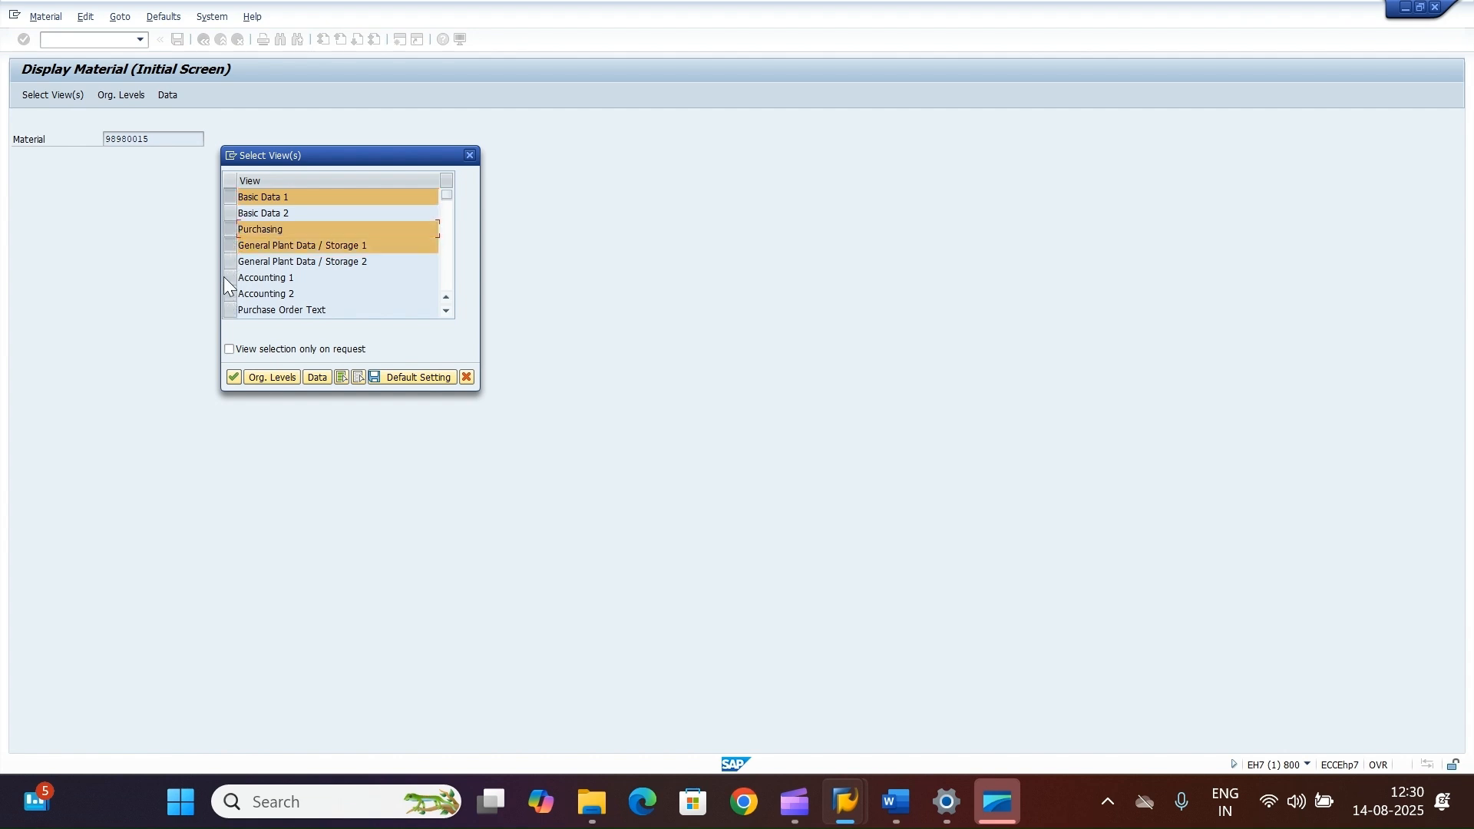
pyautogui.click(228, 277)
pyautogui.click(234, 377)
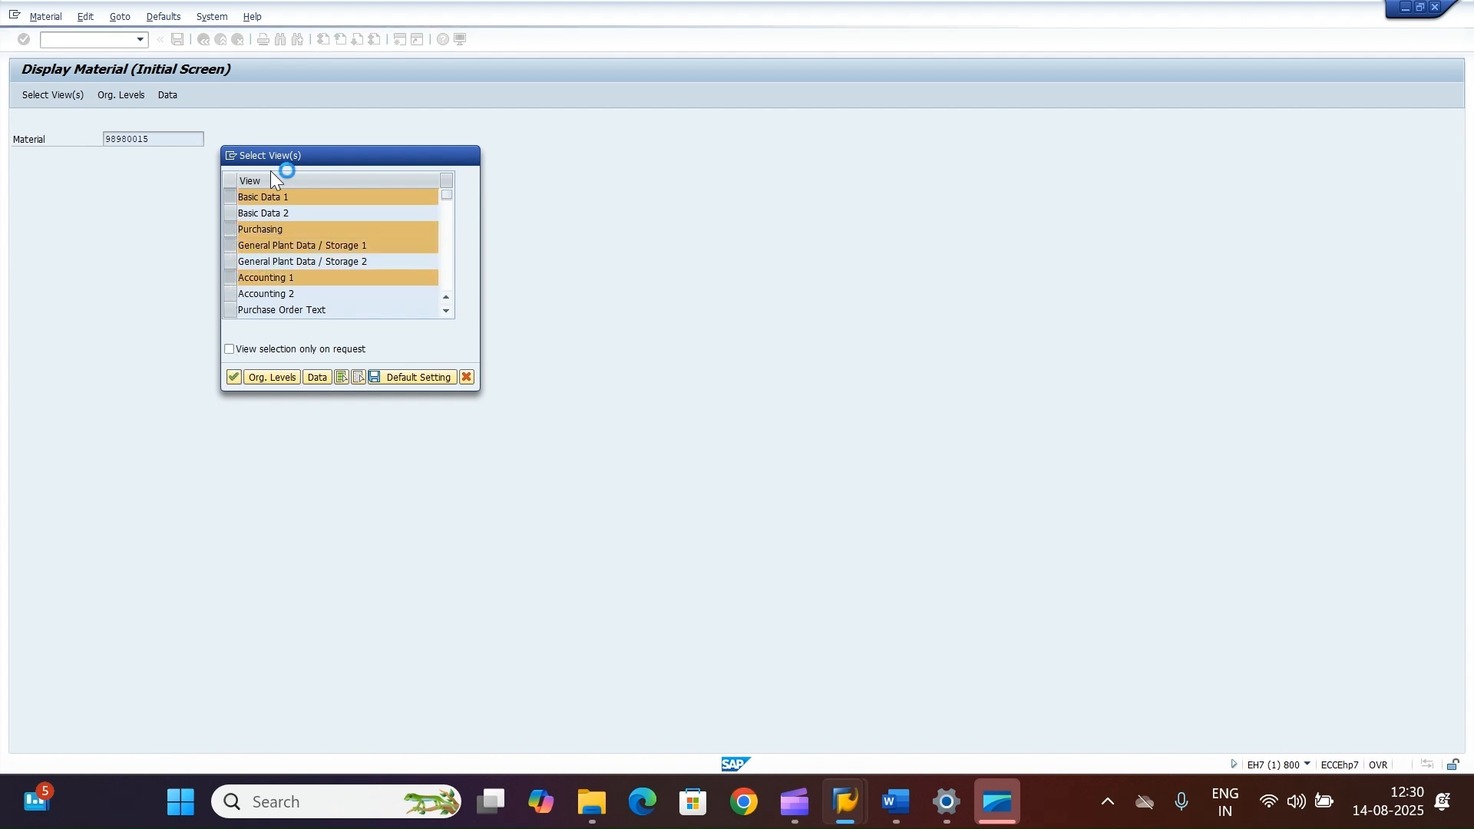
pyautogui.click(244, 197)
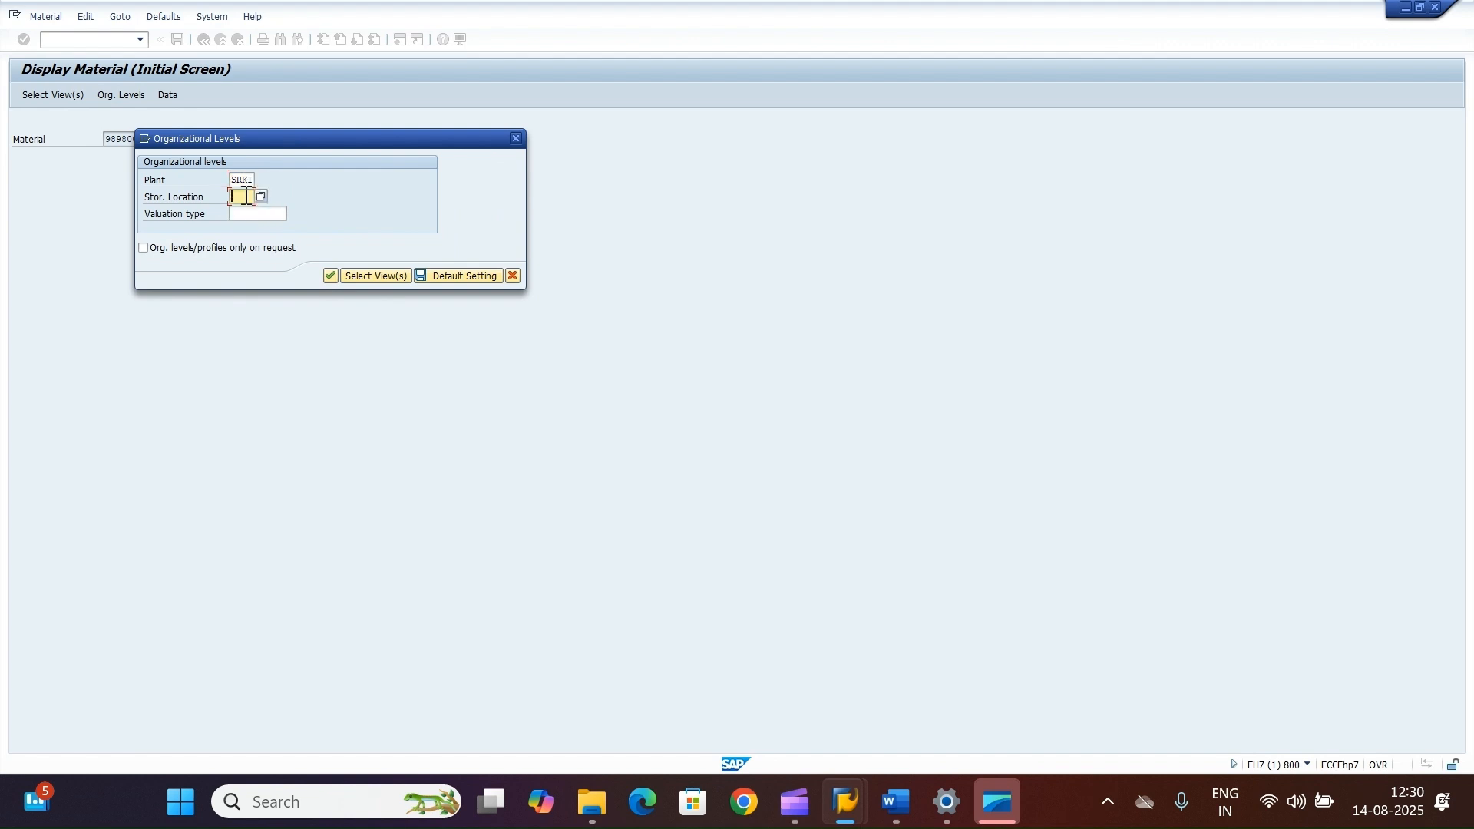
pyautogui.write('RM01')
pyautogui.click(331, 276)
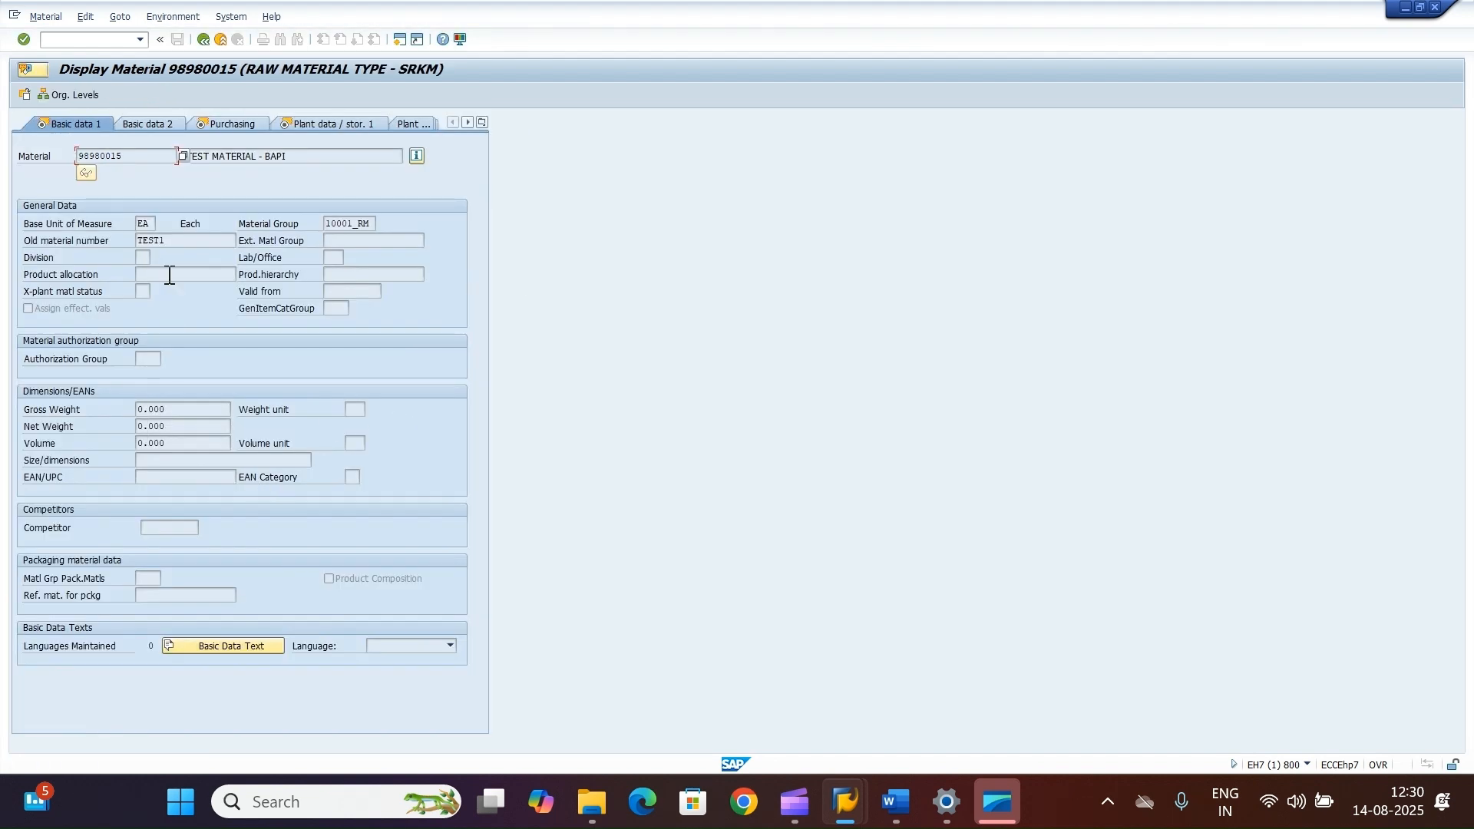
# Step: Review the created material's description, Purchasing, Accounting 2 and Accounting 1 data
pyautogui.click(270, 157)
pyautogui.moveTo(270, 158); pyautogui.dragTo(175, 159)
pyautogui.click(238, 123)
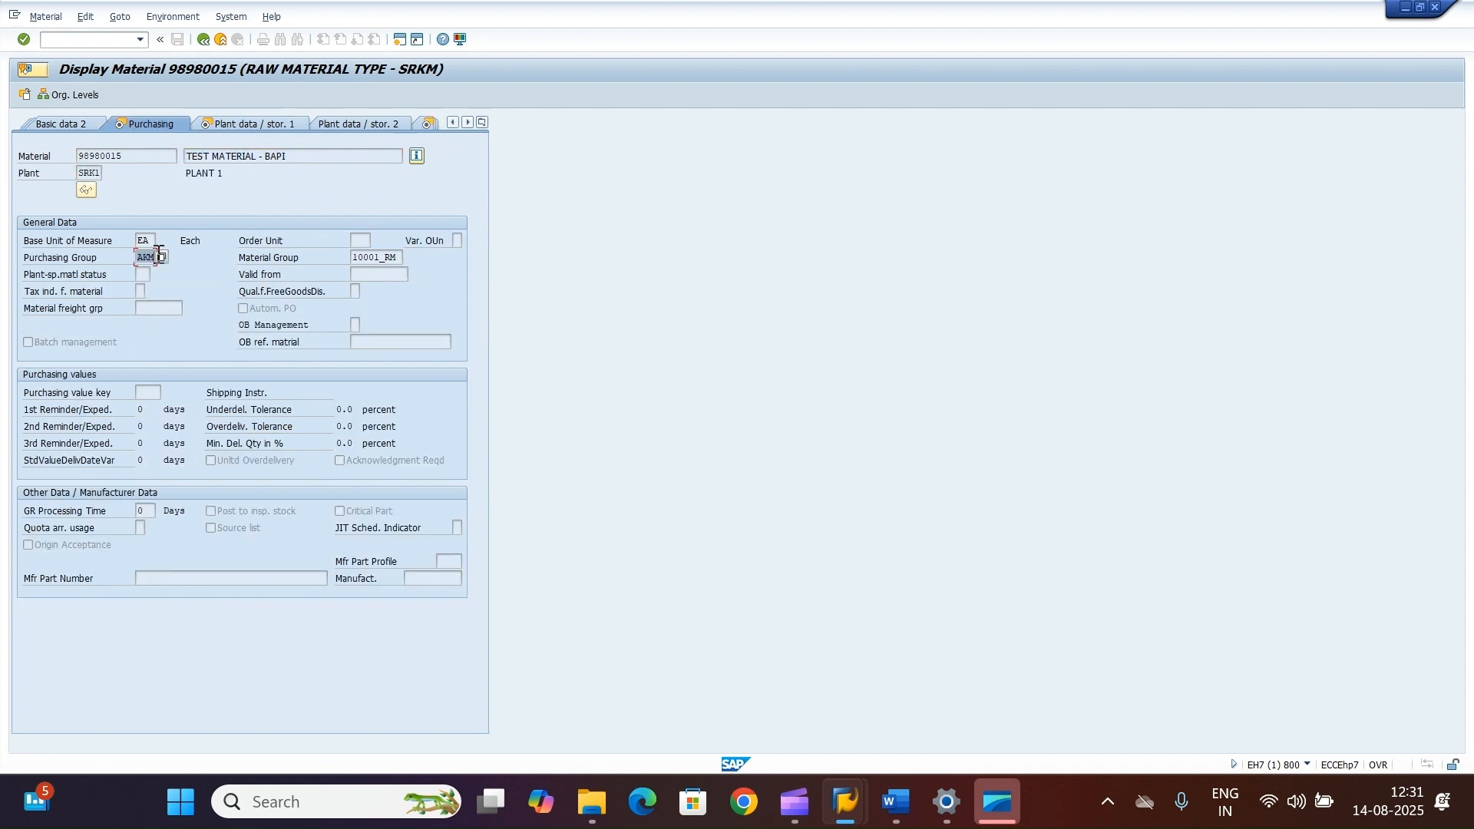
pyautogui.moveTo(315, 156); pyautogui.dragTo(180, 149)
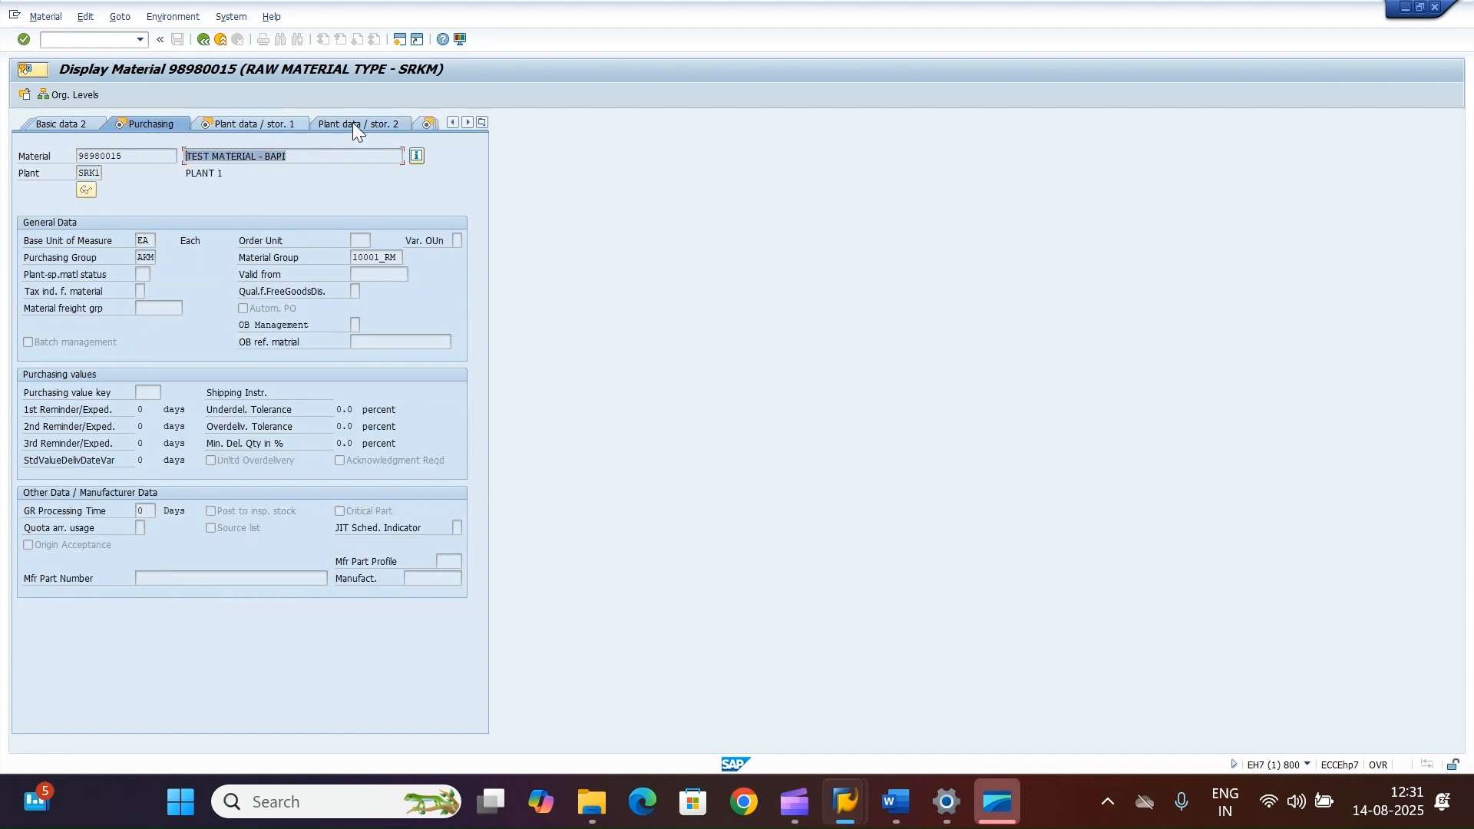
pyautogui.click(481, 122)
pyautogui.click(519, 236)
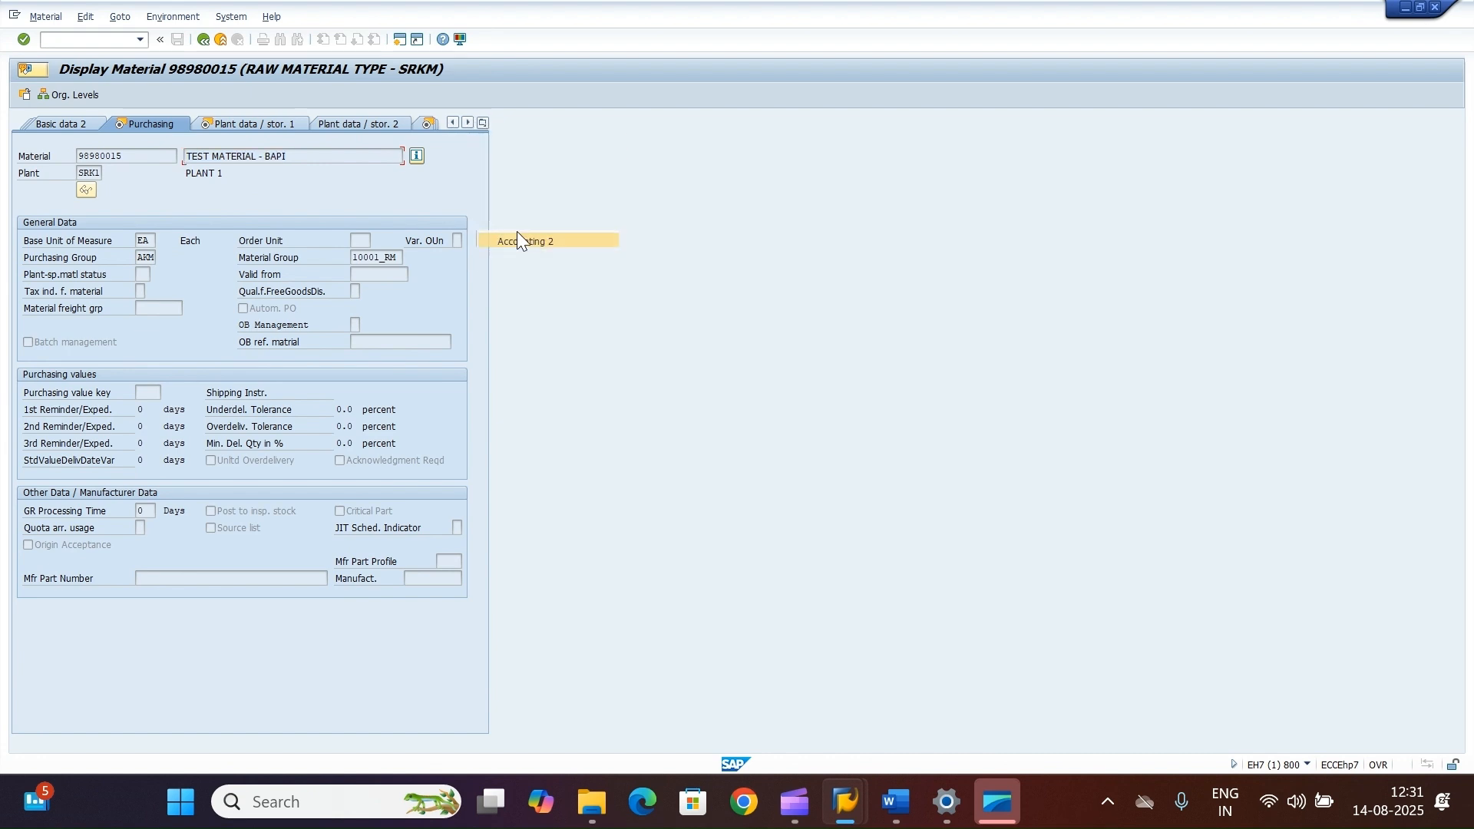
pyautogui.click(481, 125)
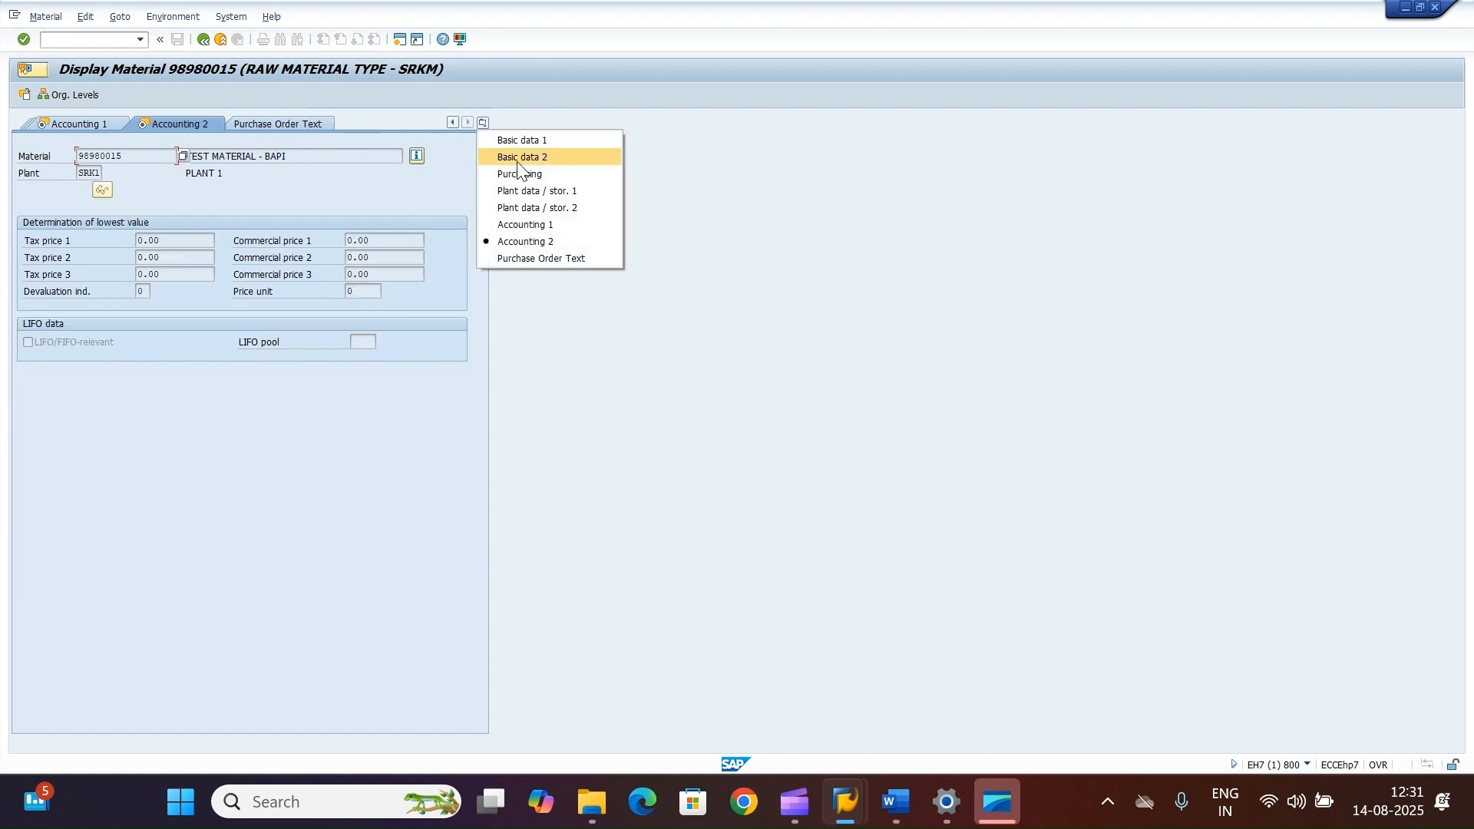
pyautogui.click(541, 223)
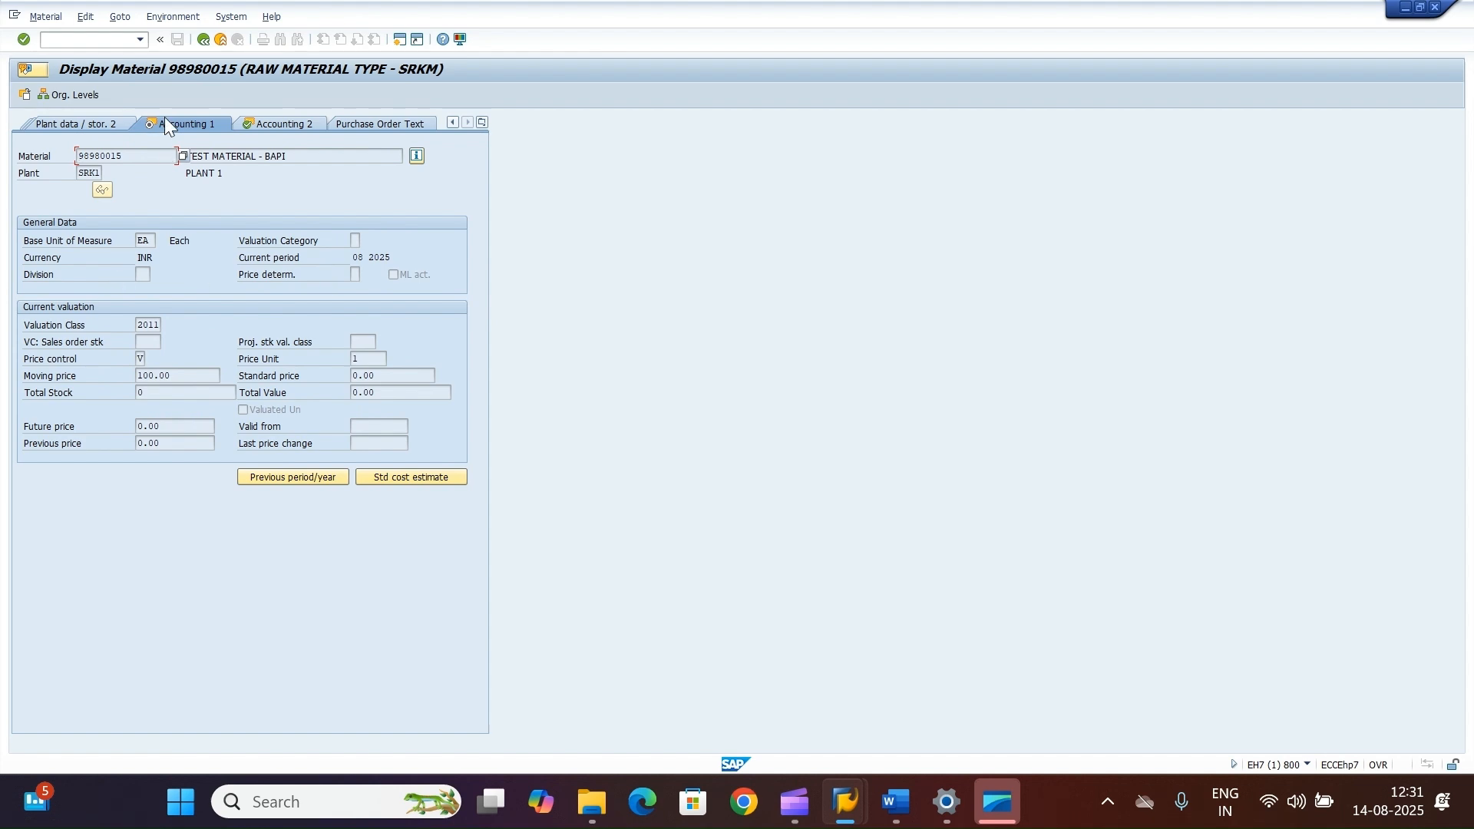
# Step: Go back from the test results to the Function Builder initial screen for BAPI_MATERIAL_SAVEDATA
pyautogui.moveTo(846, 802)
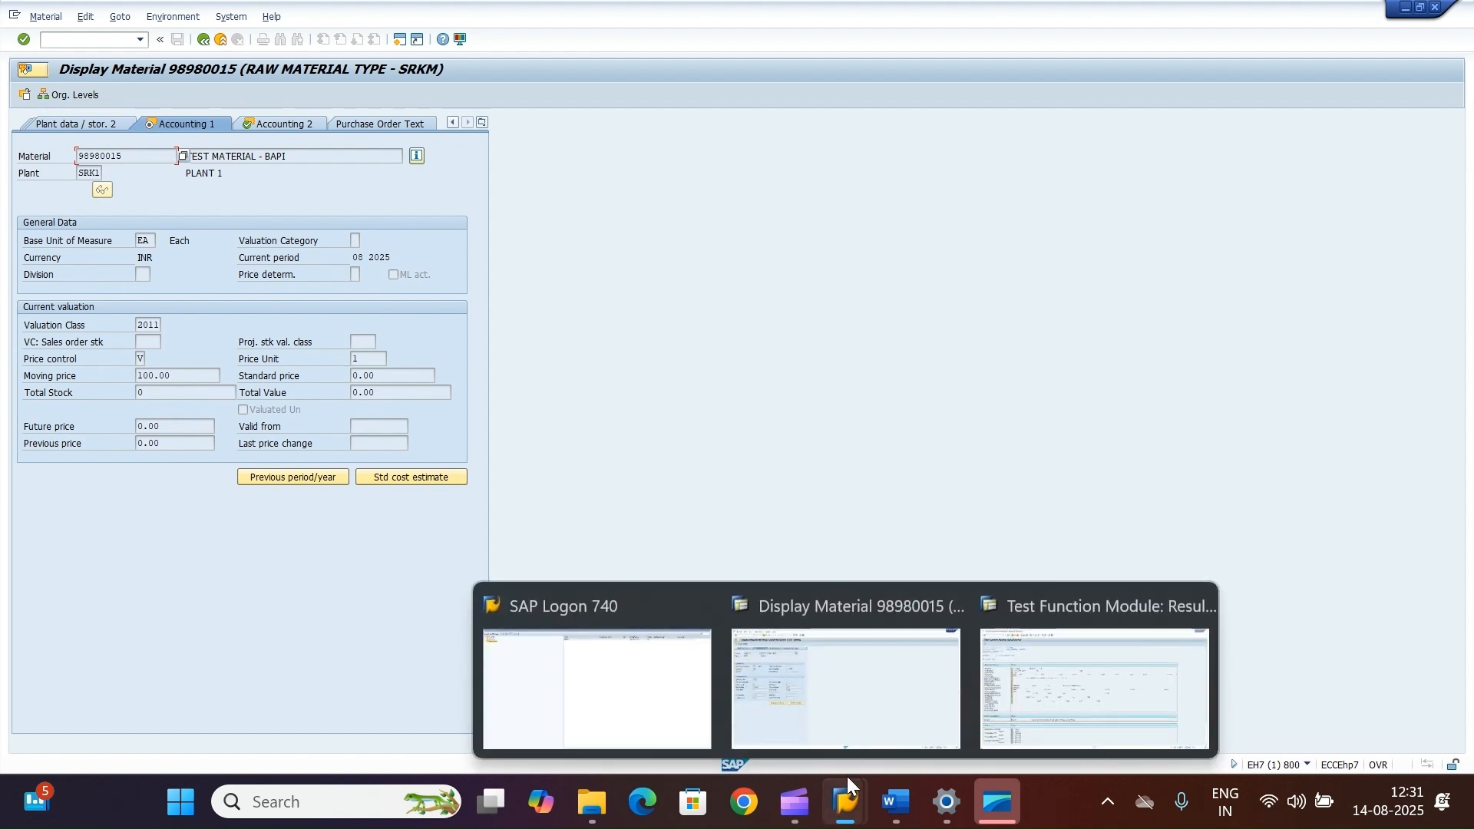
pyautogui.click(1071, 662)
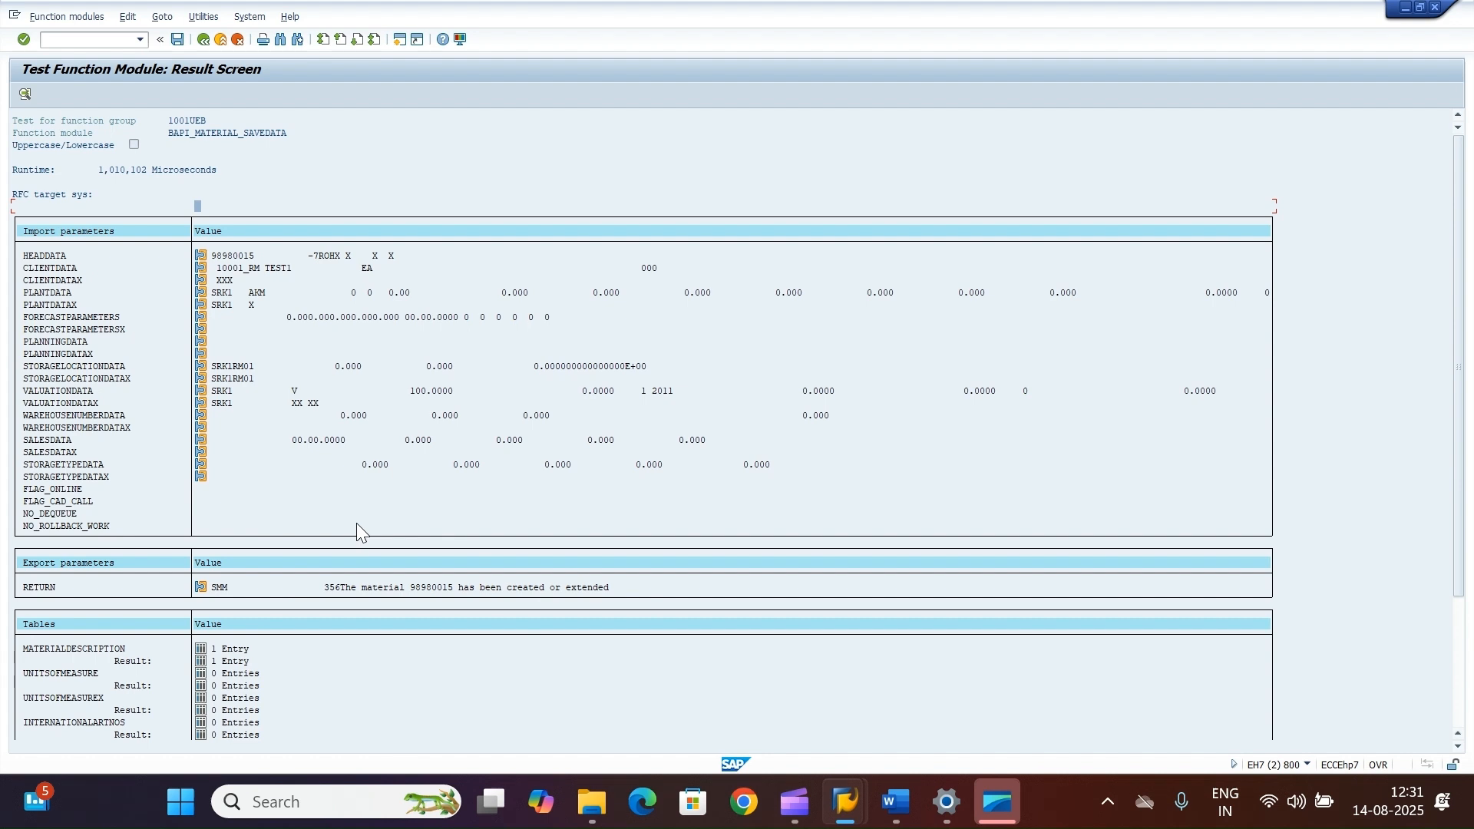
pyautogui.click(202, 43)
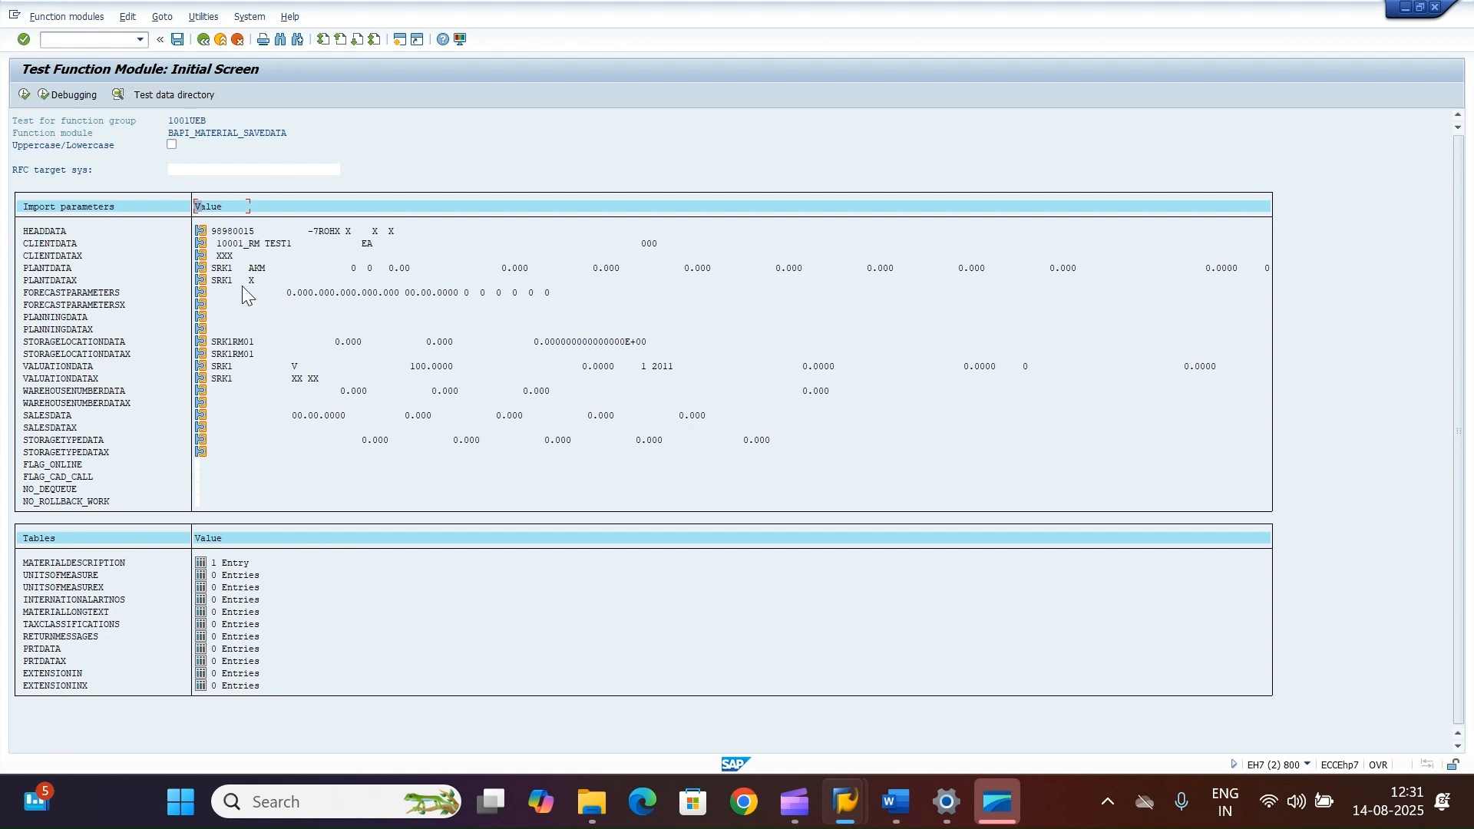
pyautogui.click(207, 40)
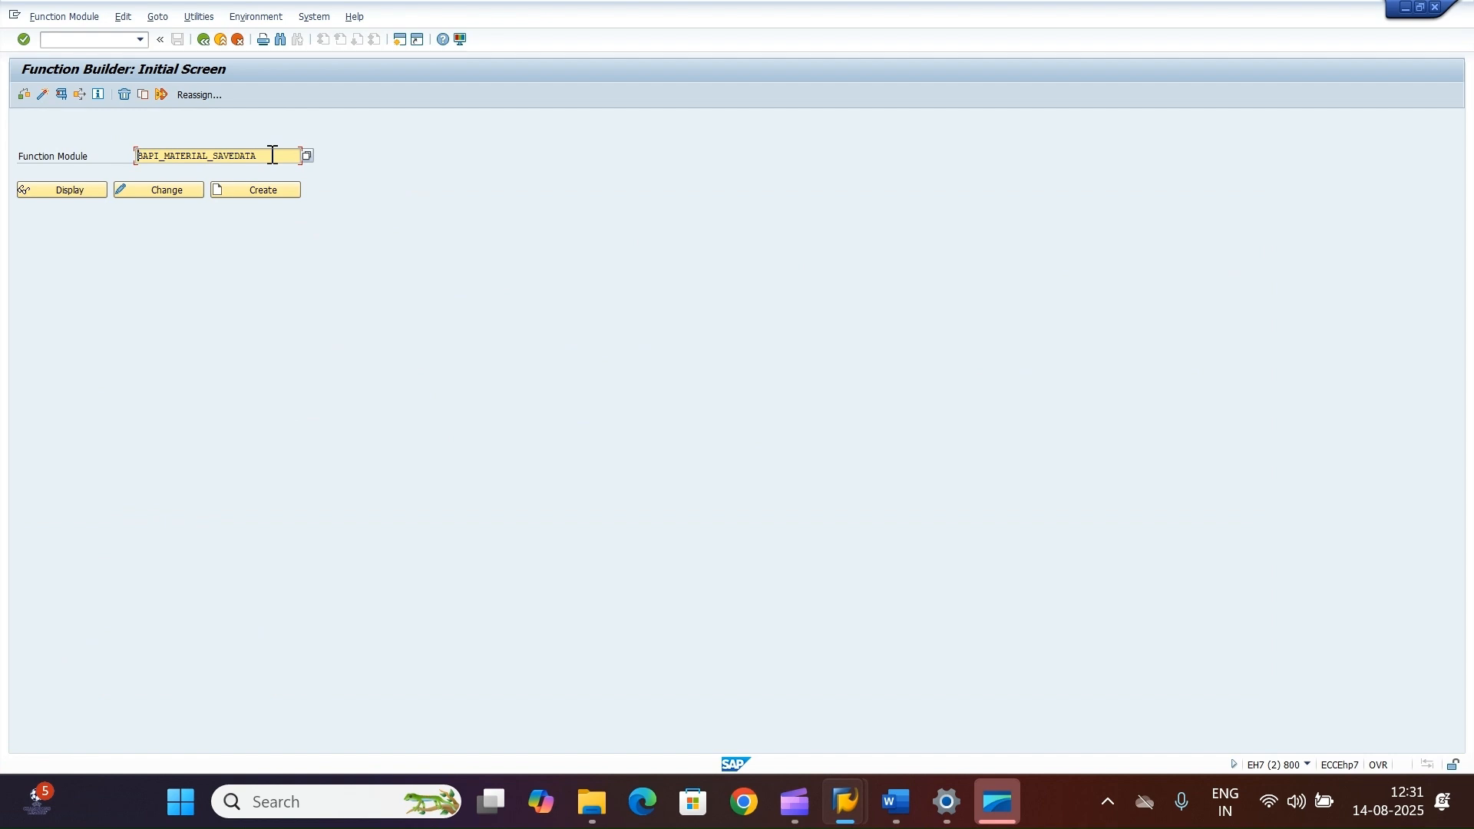
pyautogui.moveTo(852, 803)
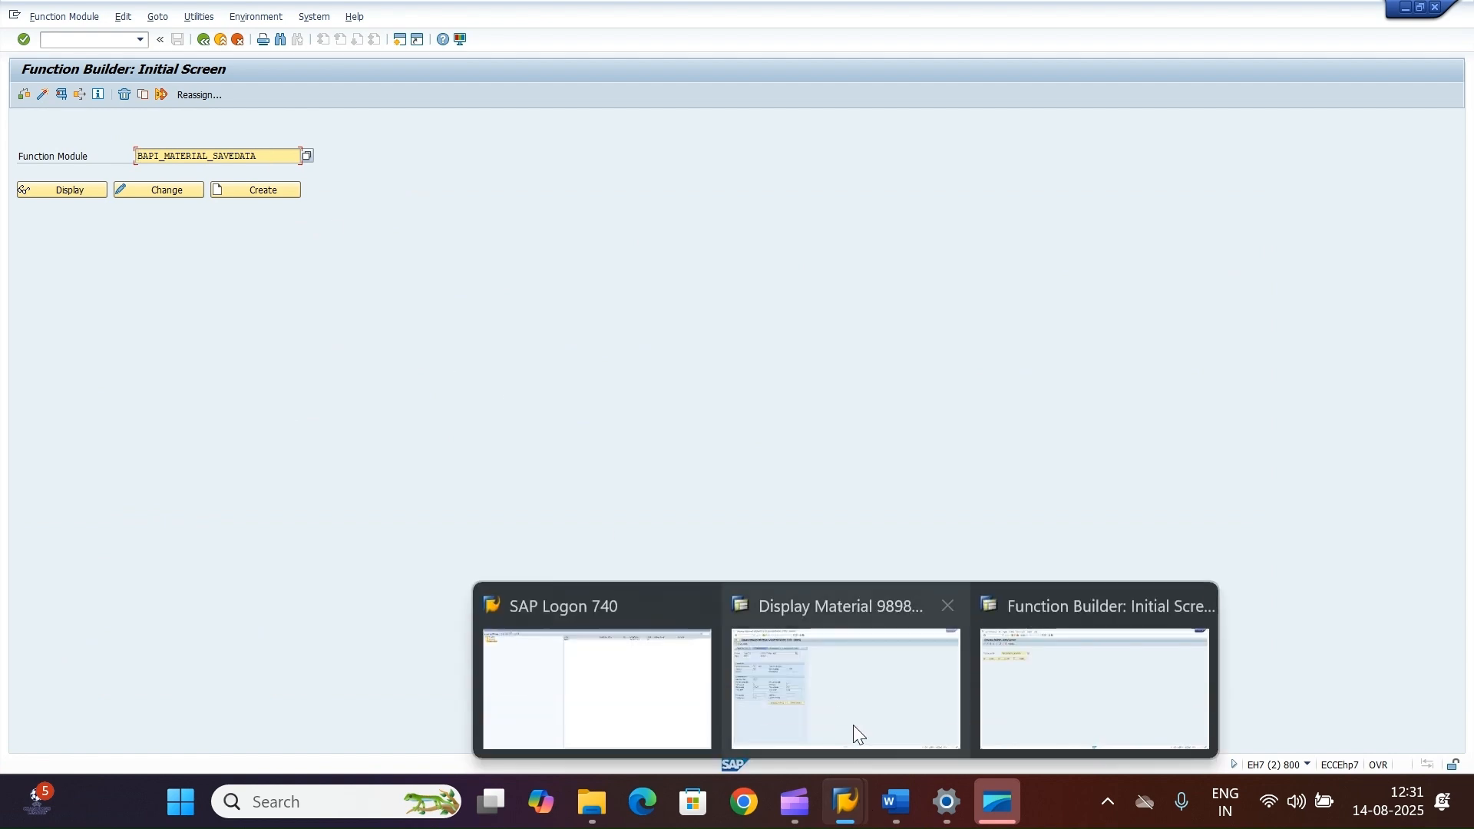
pyautogui.click(858, 733)
pyautogui.moveTo(298, 156); pyautogui.dragTo(169, 155)
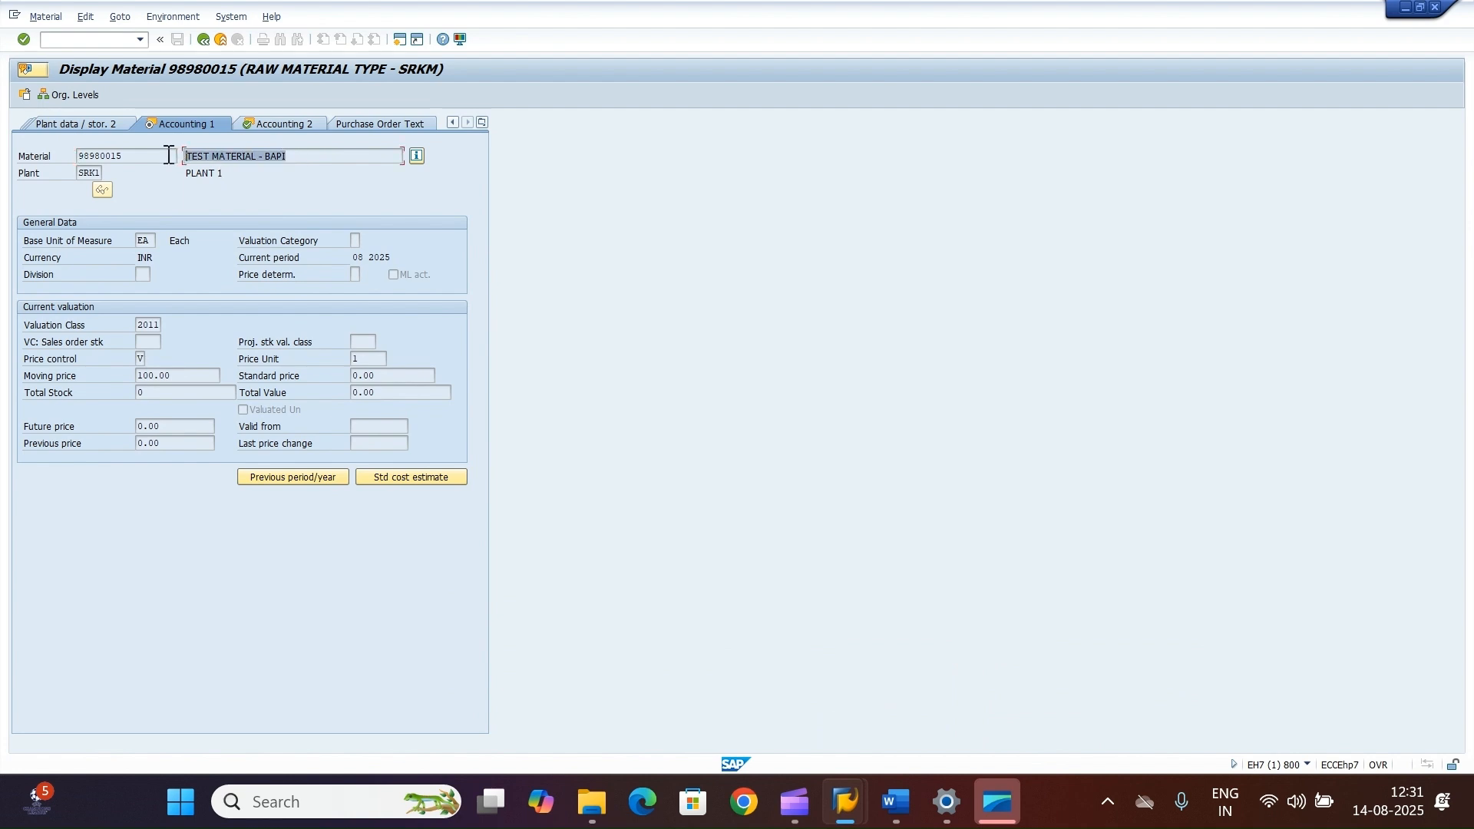
pyautogui.click(294, 156)
pyautogui.moveTo(844, 798)
pyautogui.click(1150, 664)
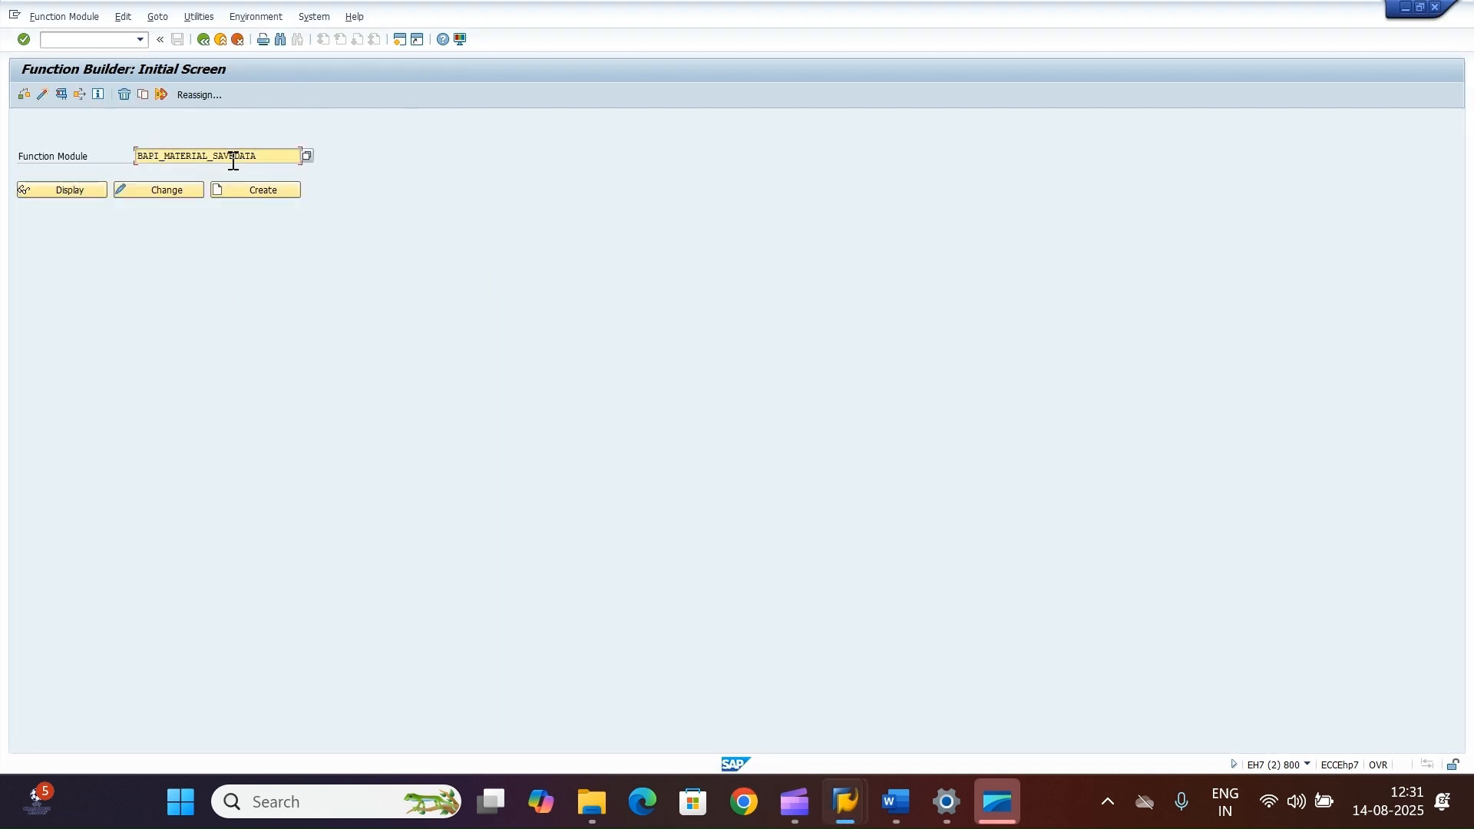
pyautogui.moveTo(269, 158); pyautogui.dragTo(89, 159)
# Step: Start a new test and load the saved test data BAPI_MATERIAL_SAVEDATA - 1st from the test data directory
pyautogui.click(63, 93)
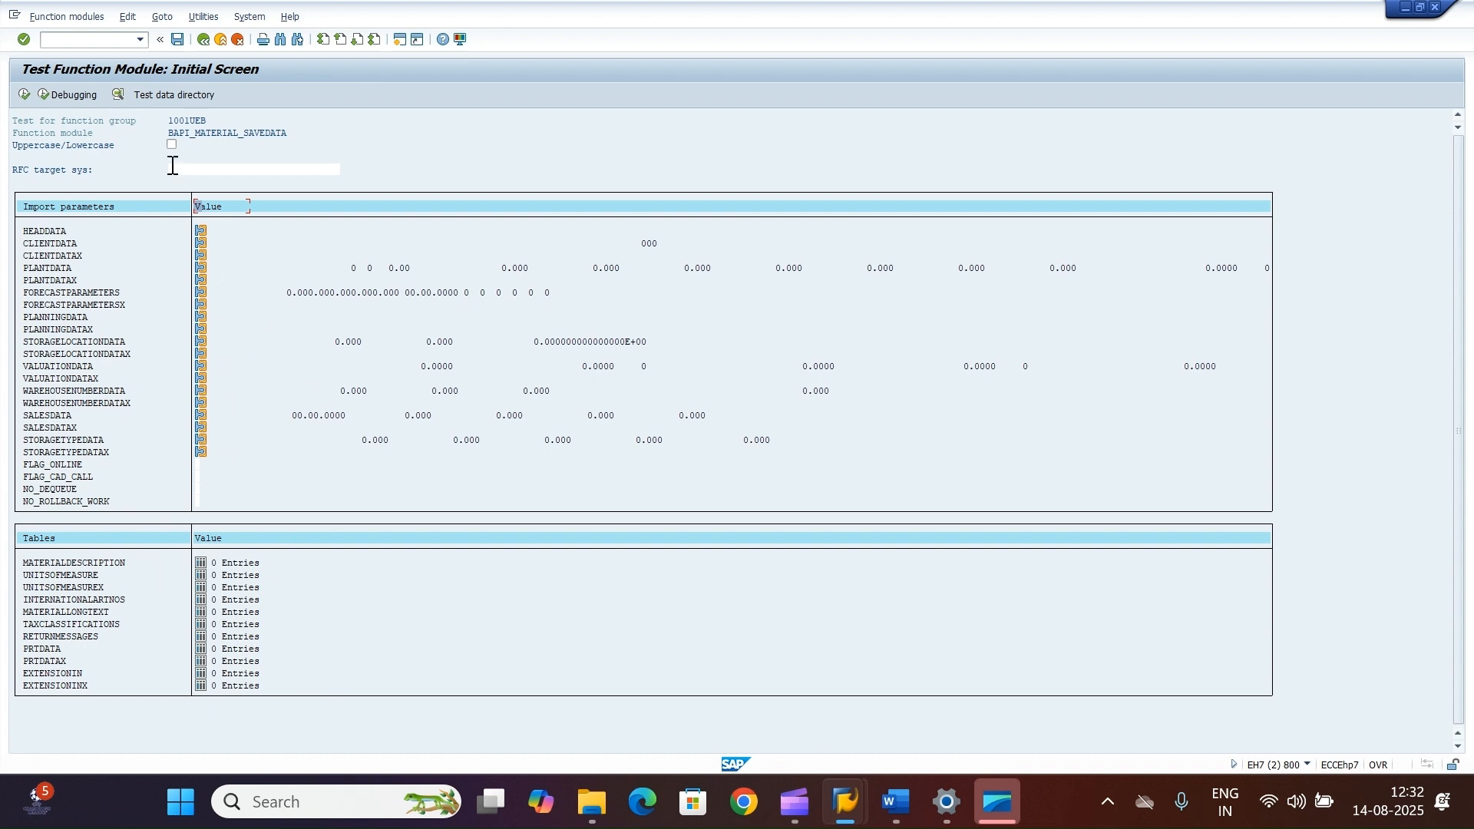
pyautogui.click(155, 97)
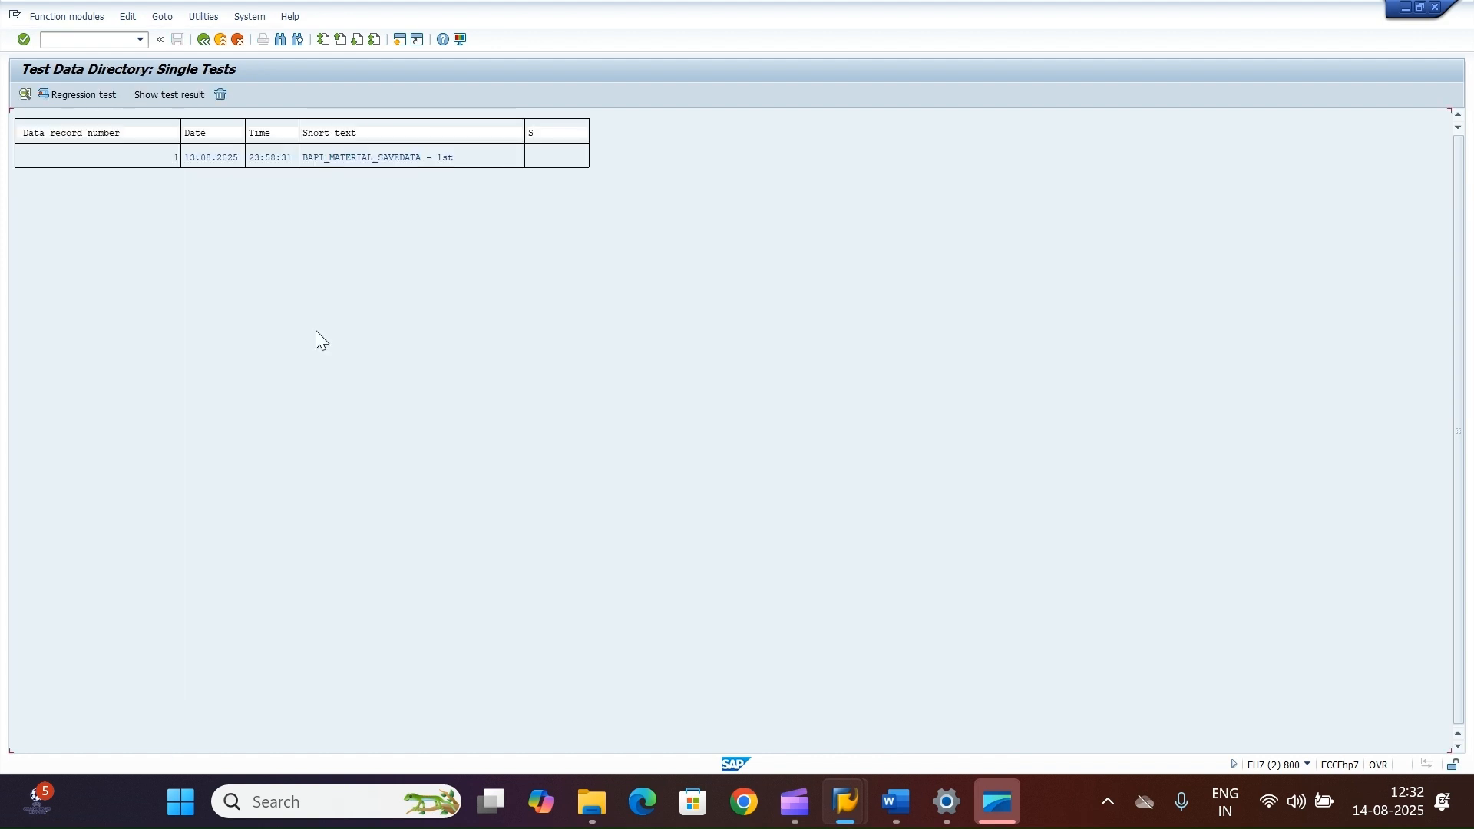
pyautogui.doubleClick(366, 158)
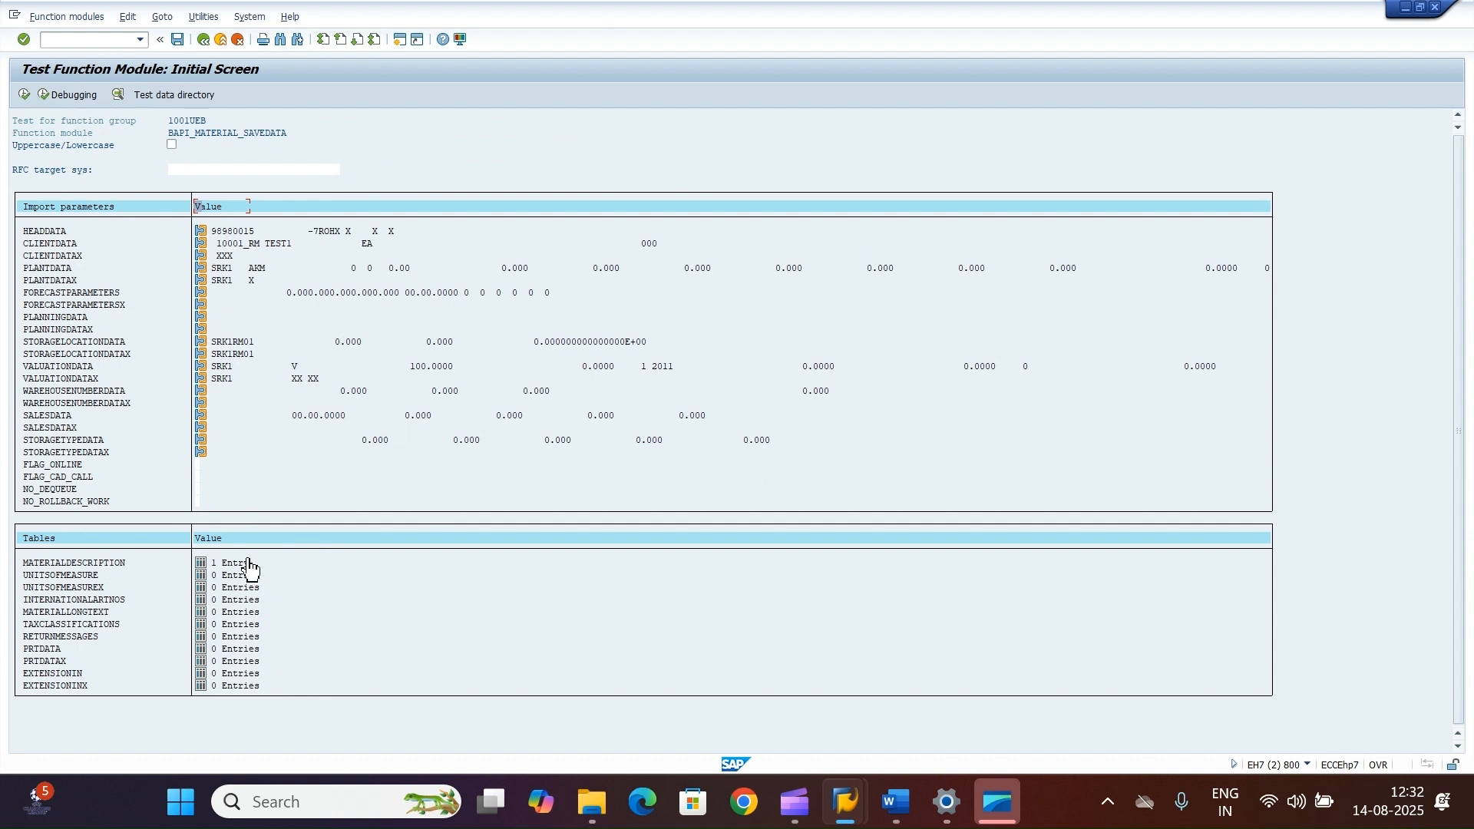
# Step: Open the HEADDATA structure to inspect the material number and return to the test screen
pyautogui.click(201, 230)
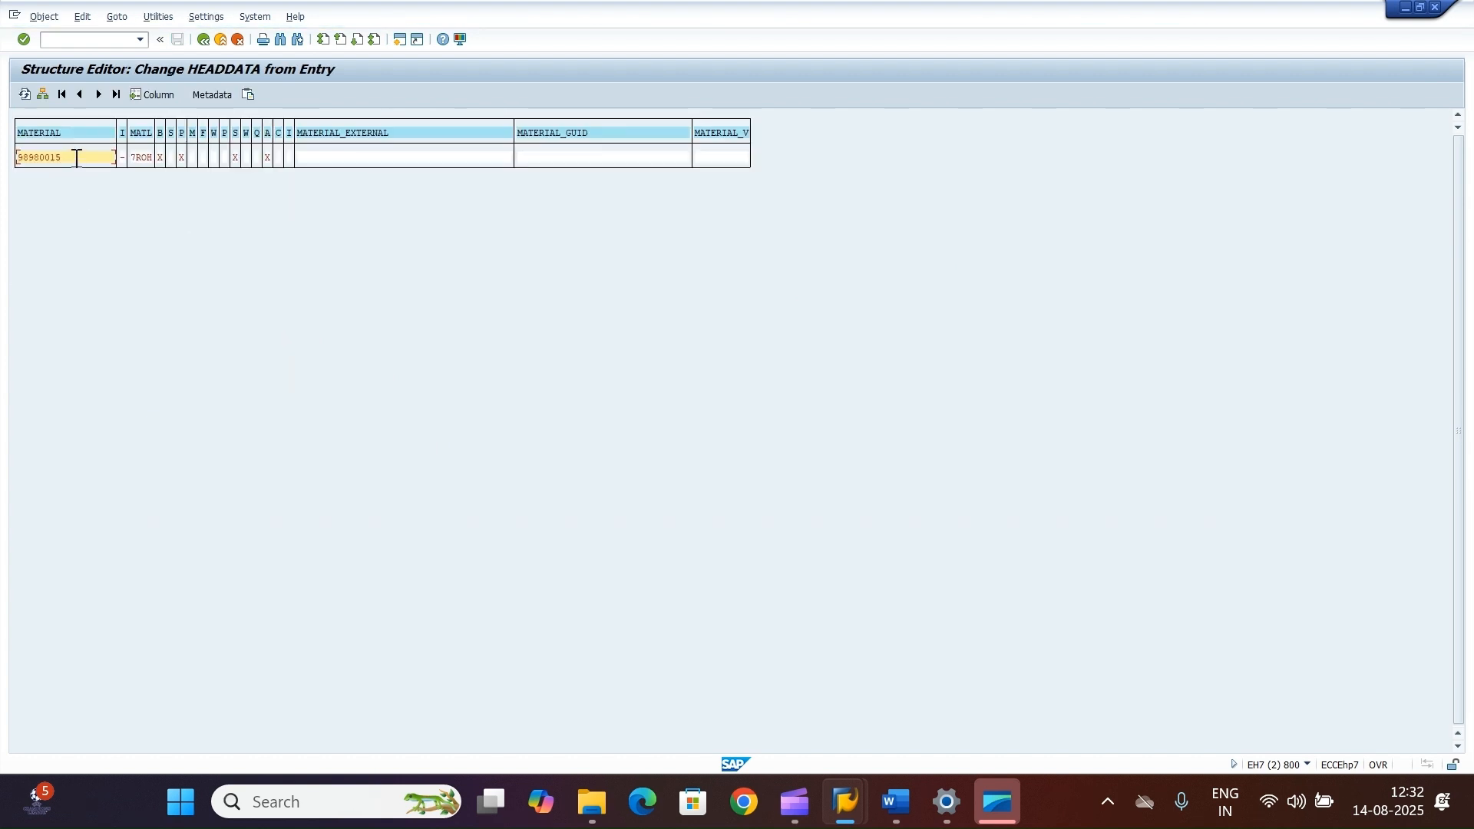
pyautogui.moveTo(76, 158); pyautogui.dragTo(3, 157)
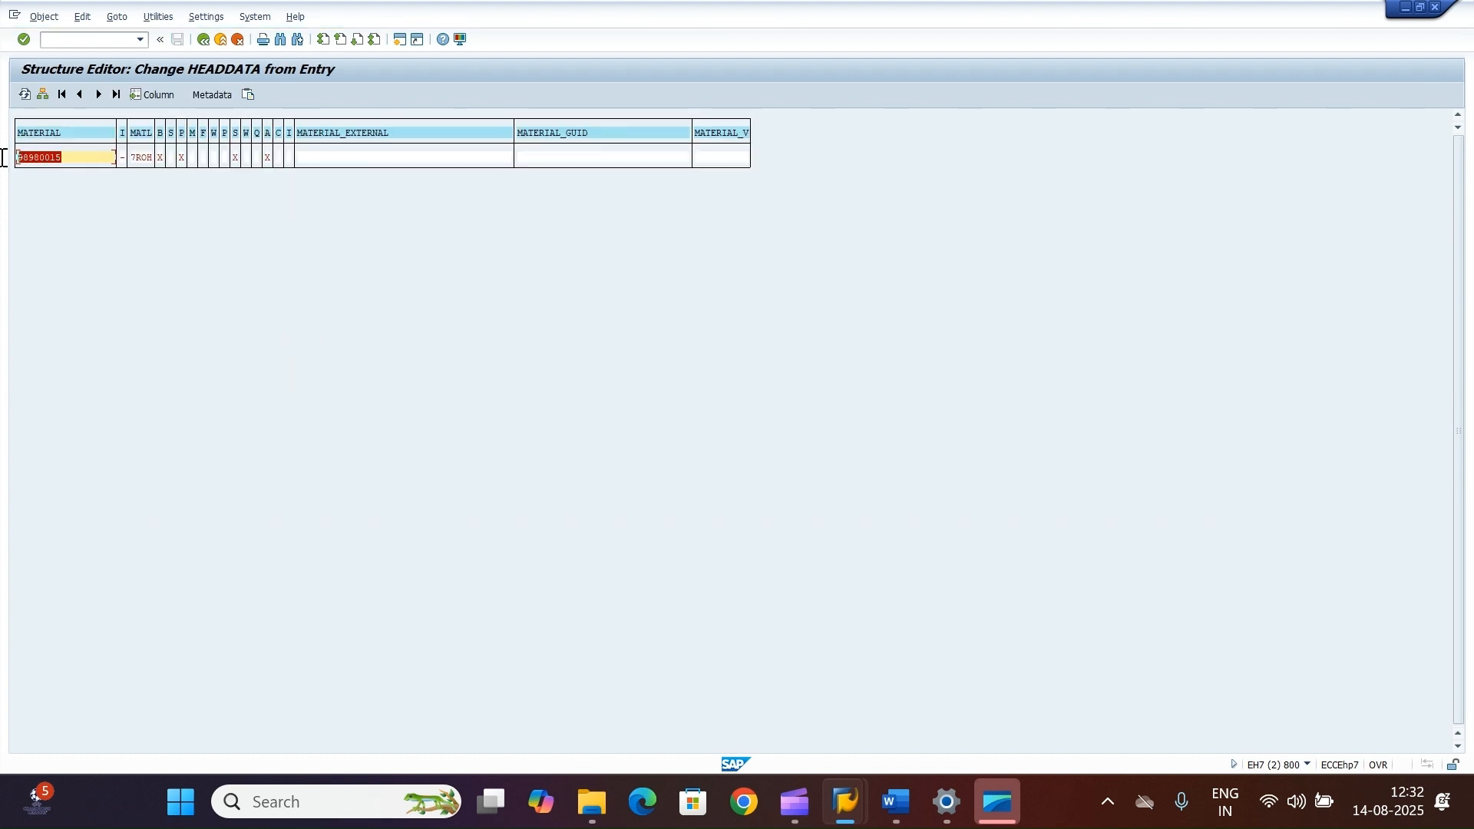
pyautogui.click(72, 157)
pyautogui.click(204, 42)
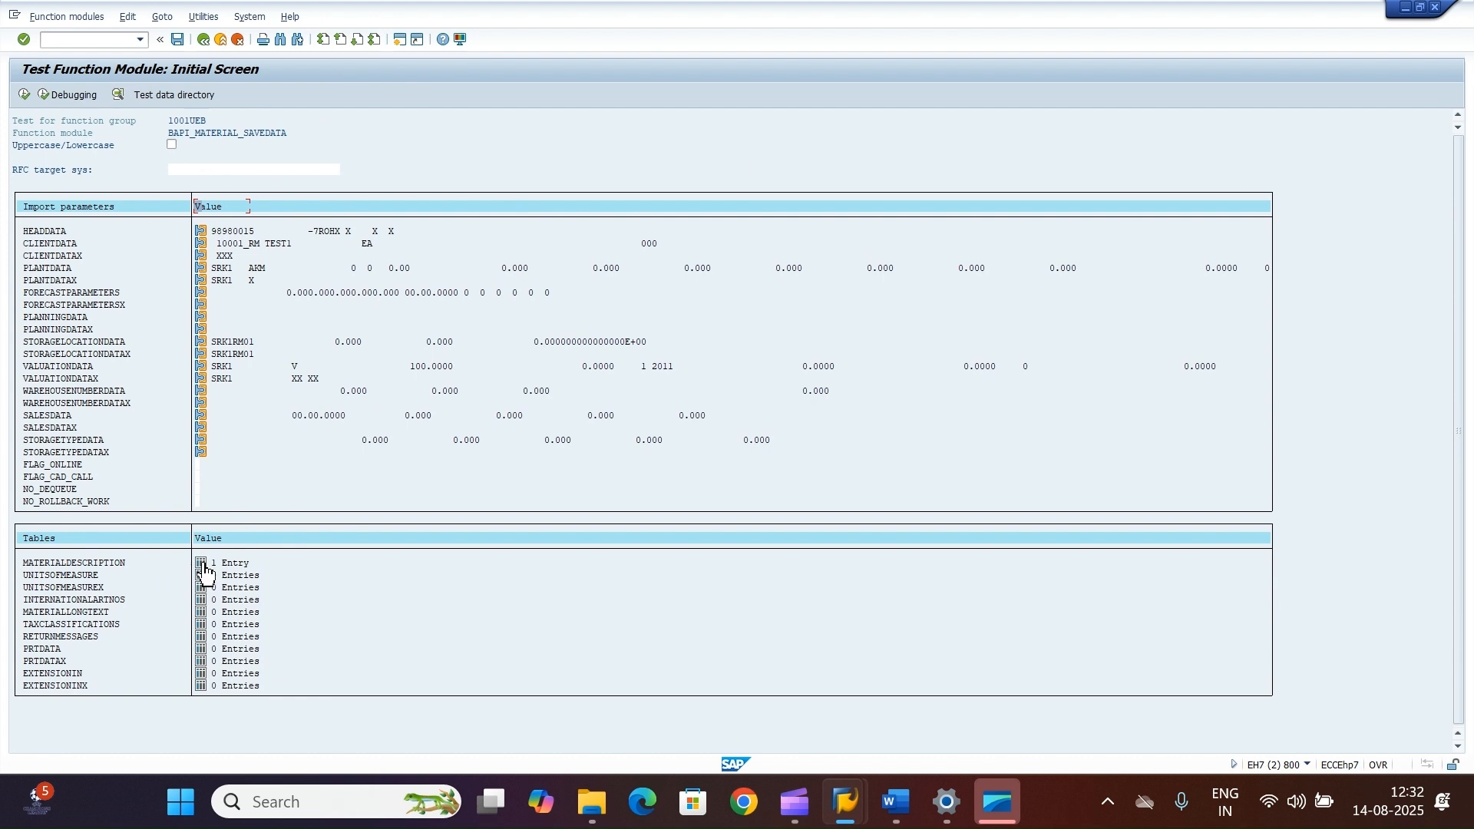
# Step: Change the MATERIALDESCRIPTION entry's description to MATERIAL FOR TESTING BAPI
pyautogui.click(201, 563)
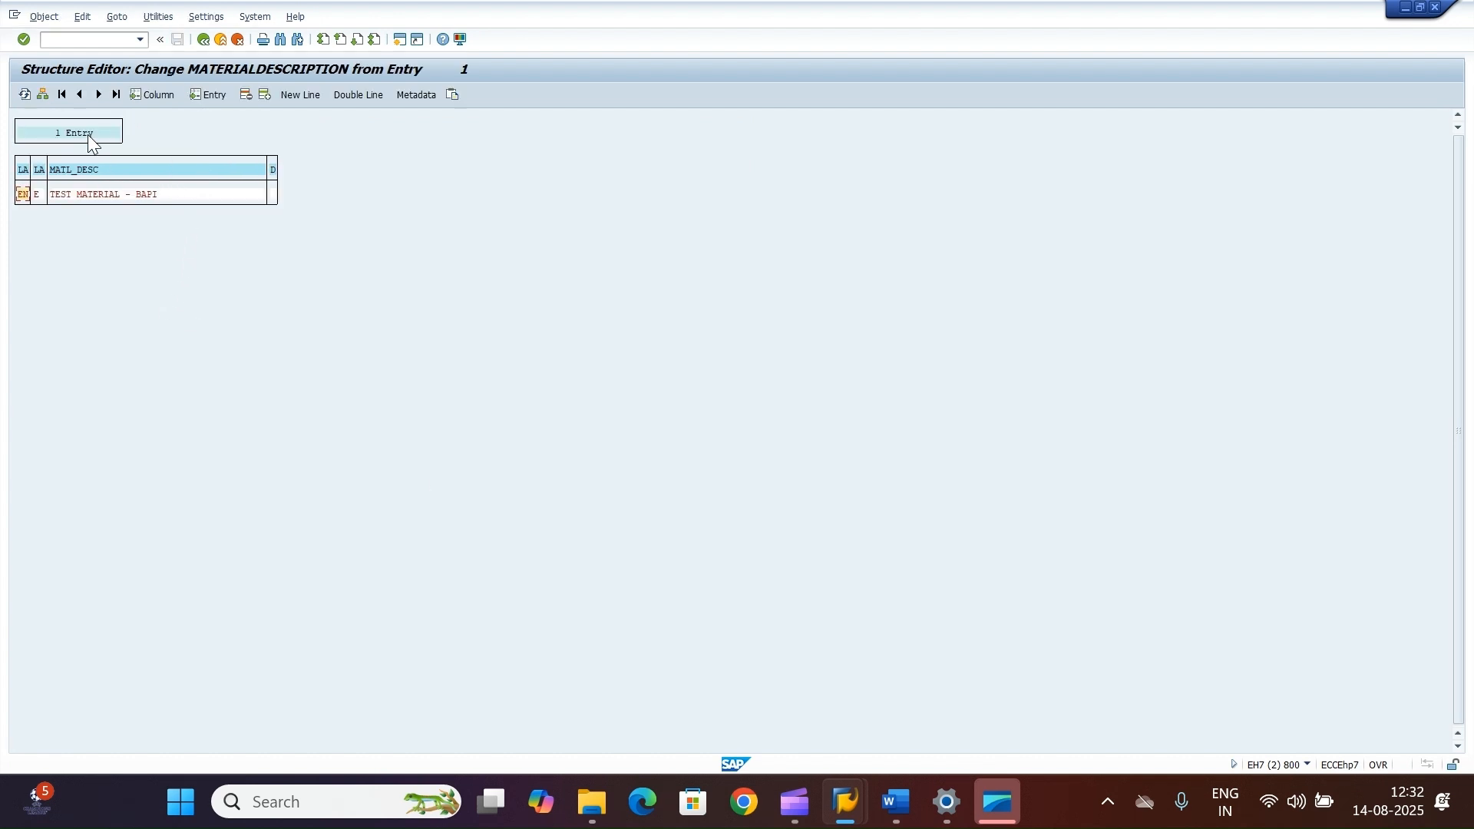
pyautogui.click(43, 95)
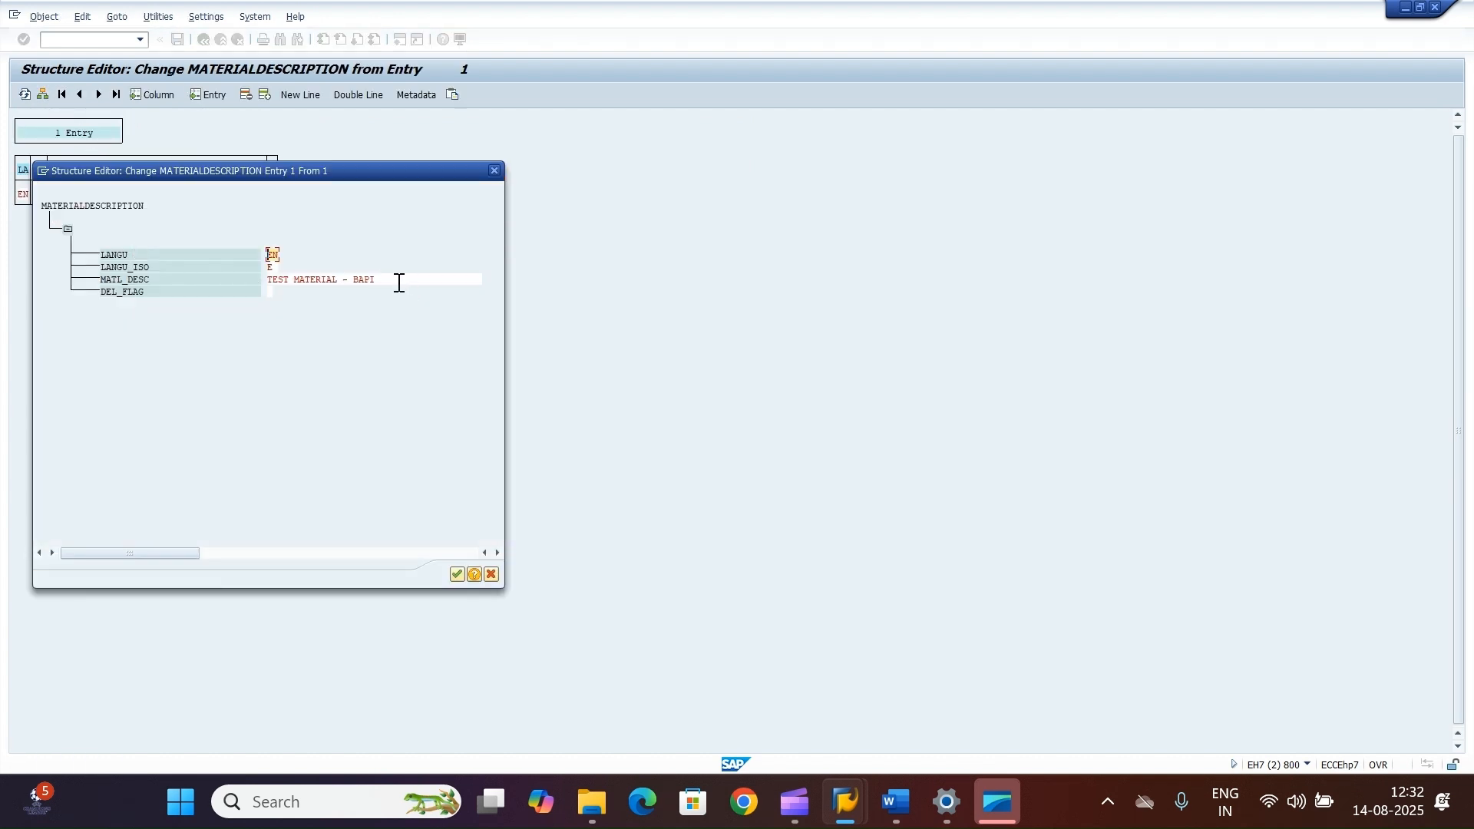
pyautogui.click(398, 280)
pyautogui.press('BackSpace')
pyautogui.press('BackSpace')
pyautogui.press('BackSpace')
pyautogui.press('BackSpace')
pyautogui.press('BackSpace')
pyautogui.press('BackSpace')
pyautogui.press('BackSpace')
pyautogui.press('BackSpace')
pyautogui.press('BackSpace')
pyautogui.press('BackSpace')
pyautogui.press('BackSpace')
pyautogui.press('BackSpace')
pyautogui.press('BackSpace')
pyautogui.press('BackSpace')
pyautogui.press('BackSpace')
pyautogui.press('BackSpace')
pyautogui.press('BackSpace')
pyautogui.press('BackSpace')
pyautogui.press('BackSpace')
pyautogui.press('BackSpace')
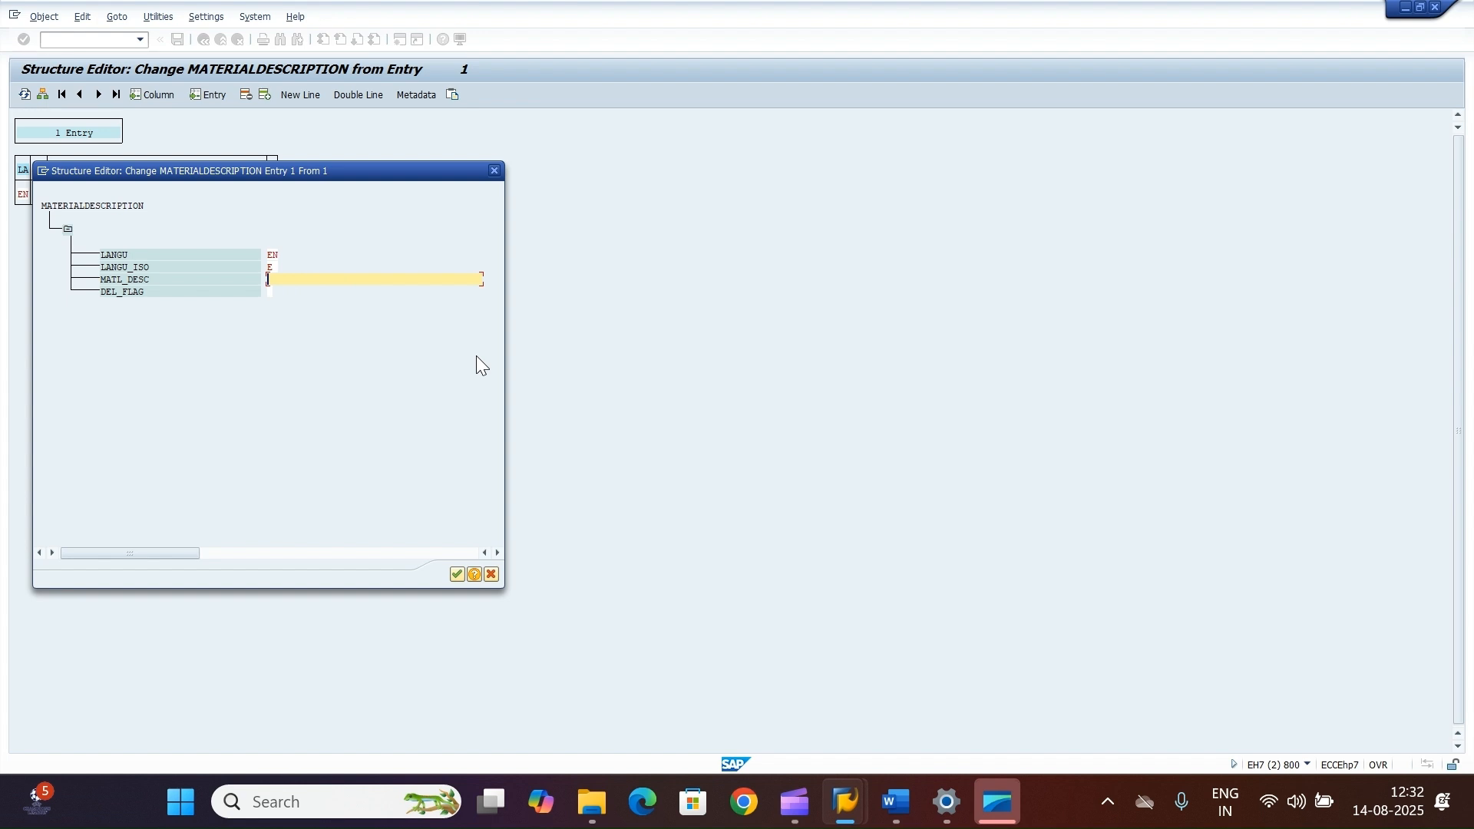
pyautogui.write('MATERIAL FOR TESTING VBA')
pyautogui.press('BackSpace')
pyautogui.press('BackSpace')
pyautogui.press('BackSpace')
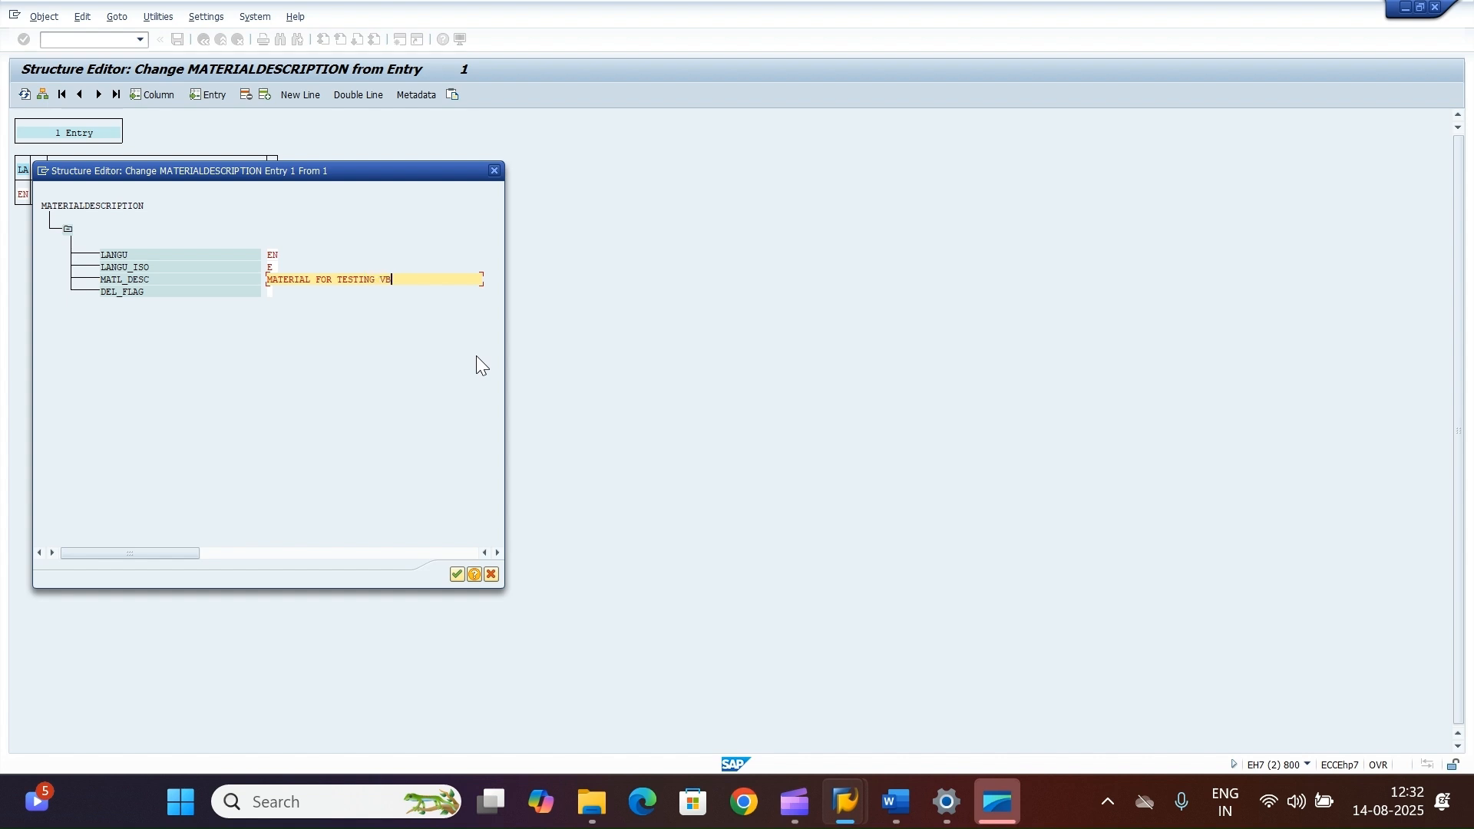
pyautogui.write('BAPI')
pyautogui.click(456, 575)
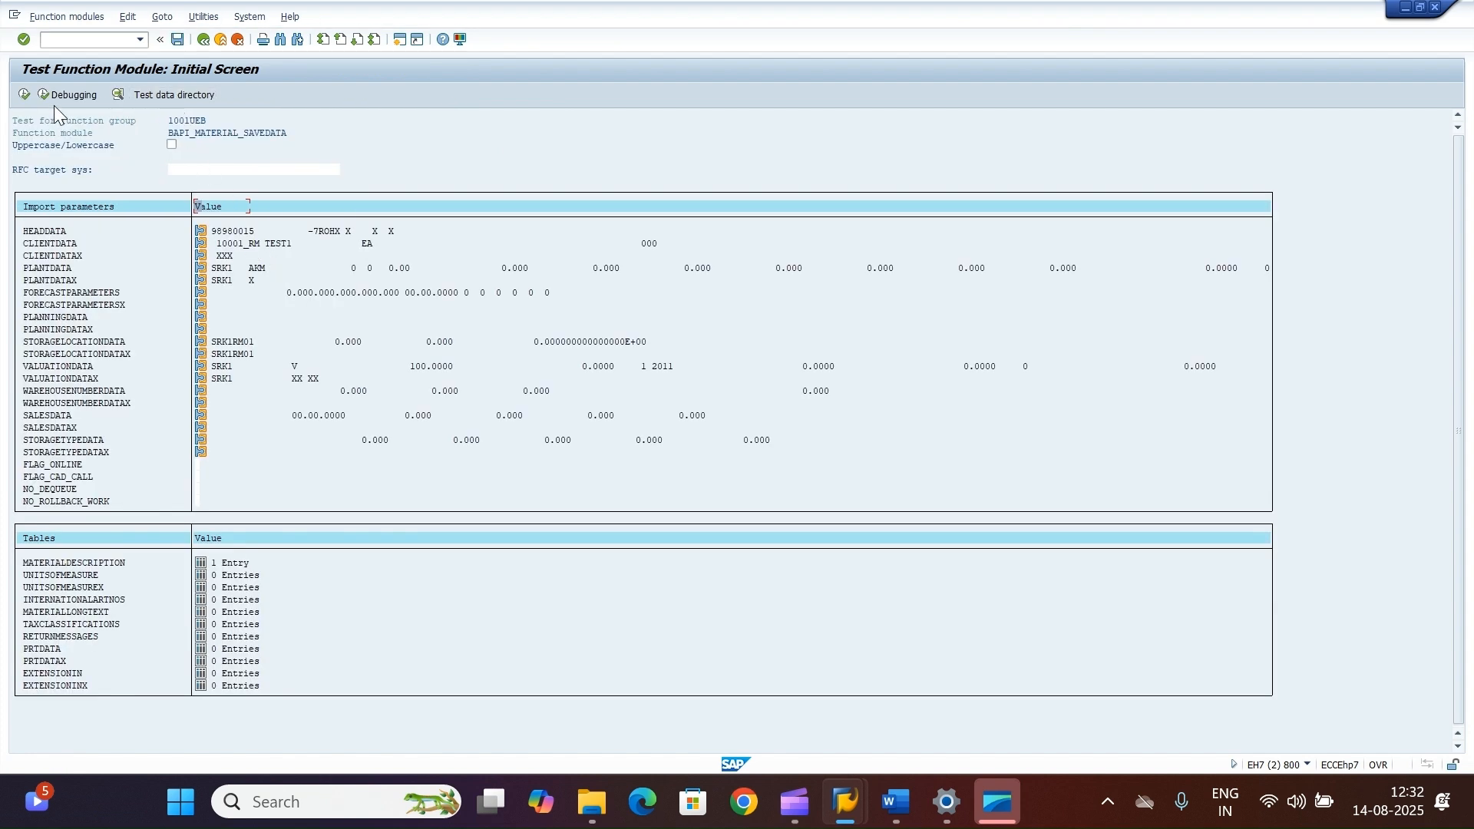
# Step: Execute the function module test and switch to the material display session
pyautogui.click(25, 94)
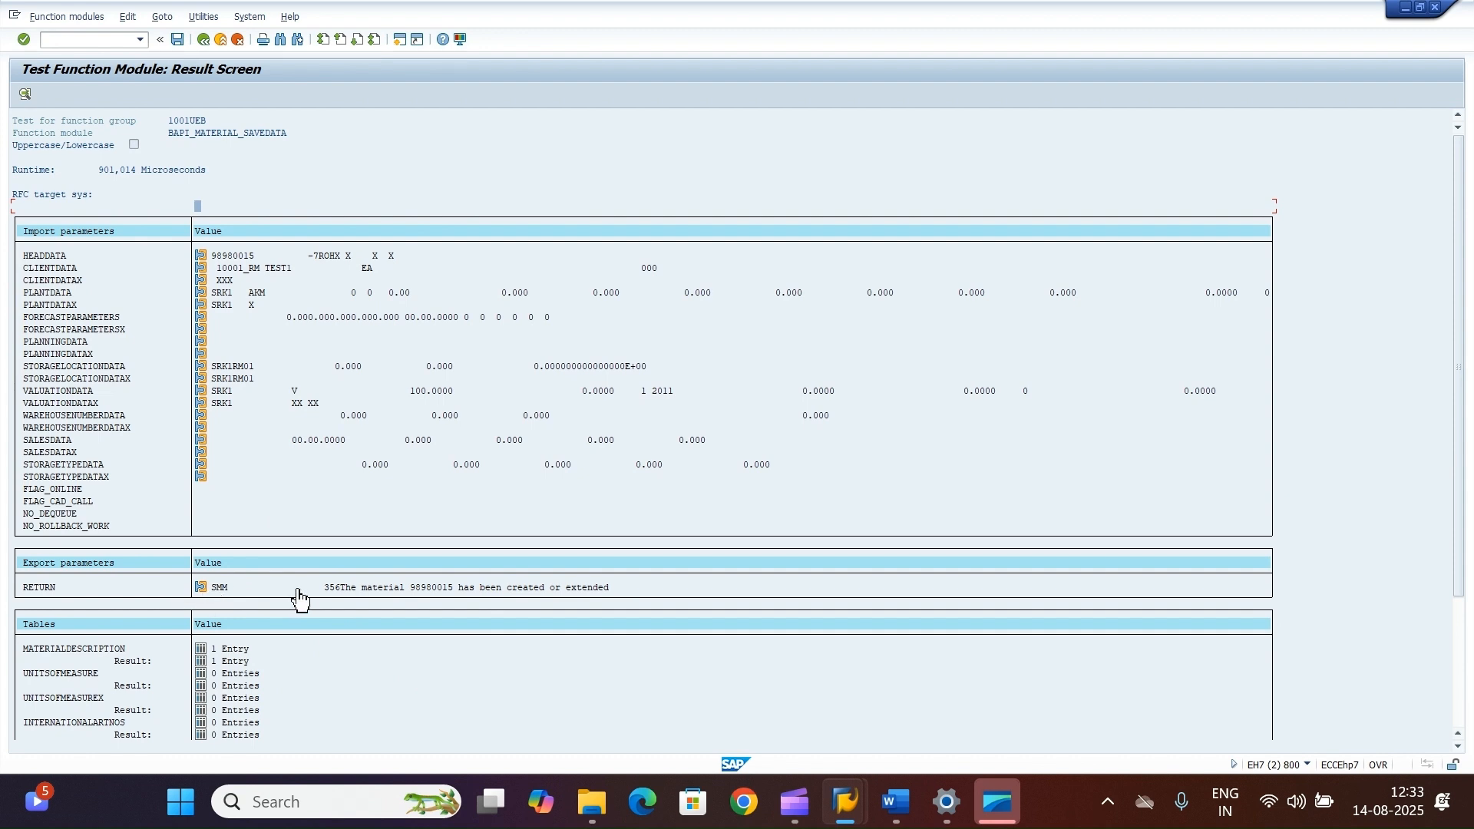
pyautogui.moveTo(845, 799)
pyautogui.click(815, 690)
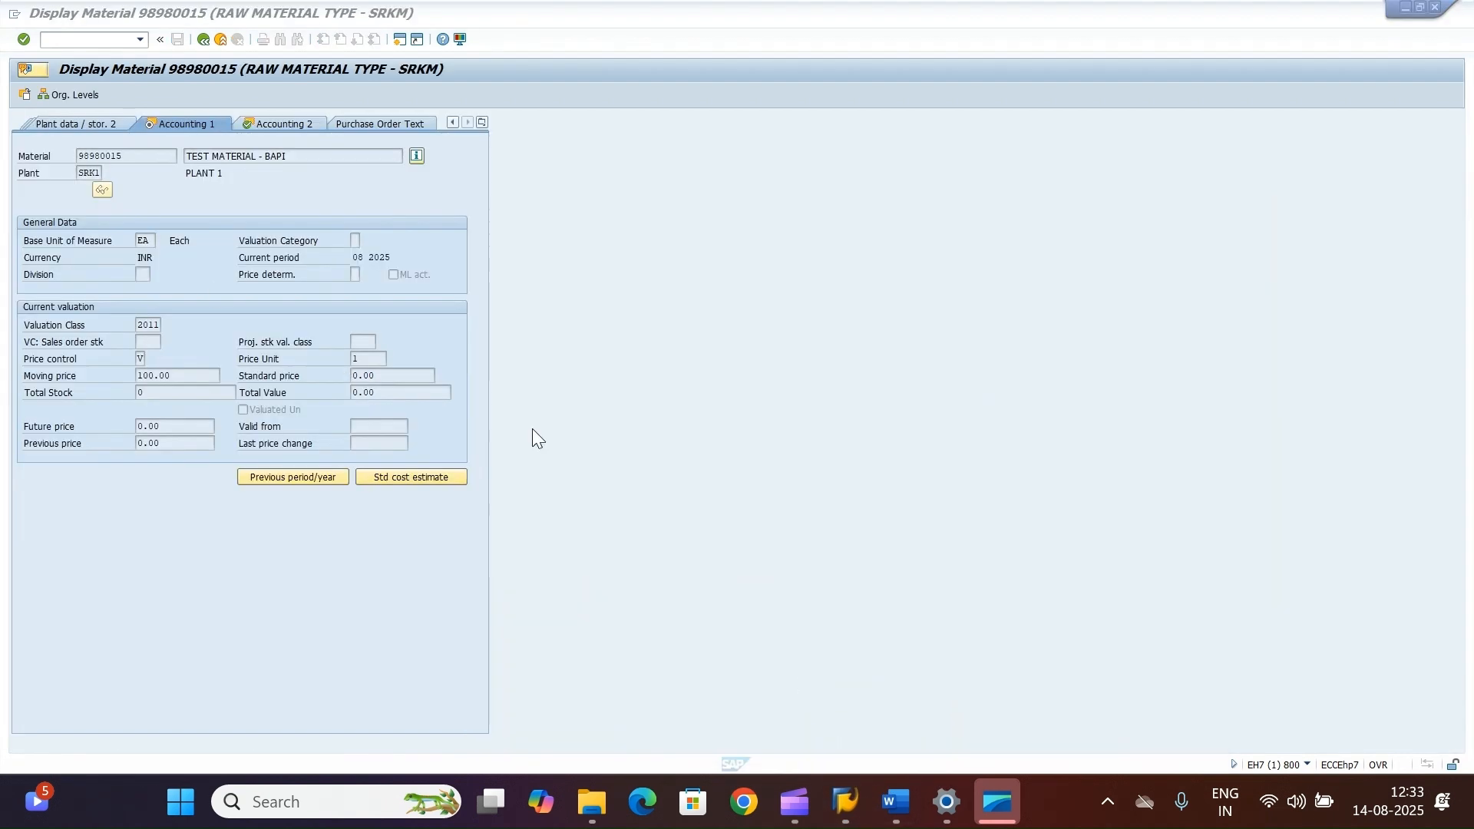
# Step: Reload material 98980015's Basic Data 1 view to check its new description and return to the test result session
pyautogui.click(203, 38)
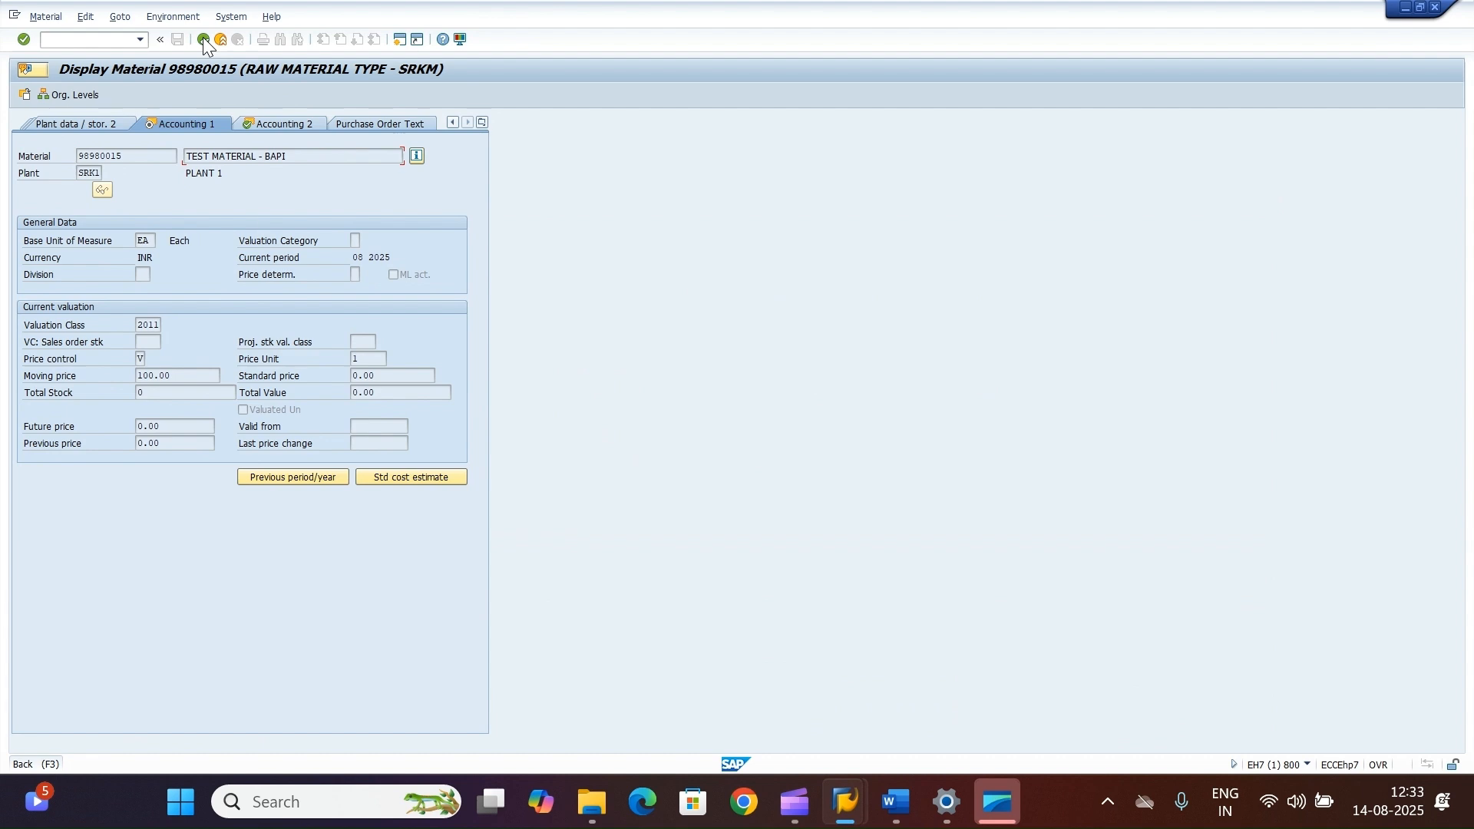
pyautogui.press('Return')
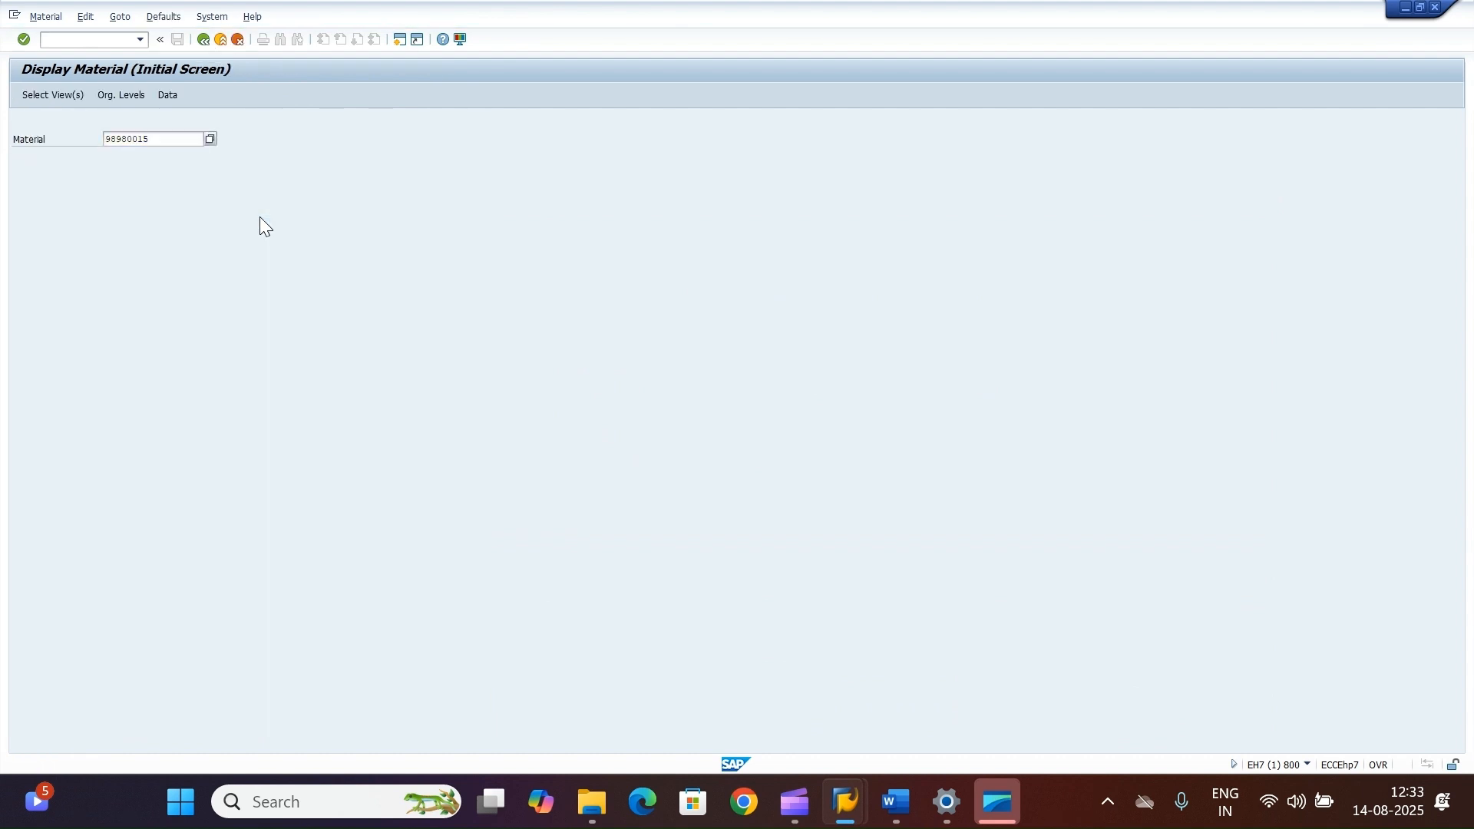
pyautogui.click(231, 197)
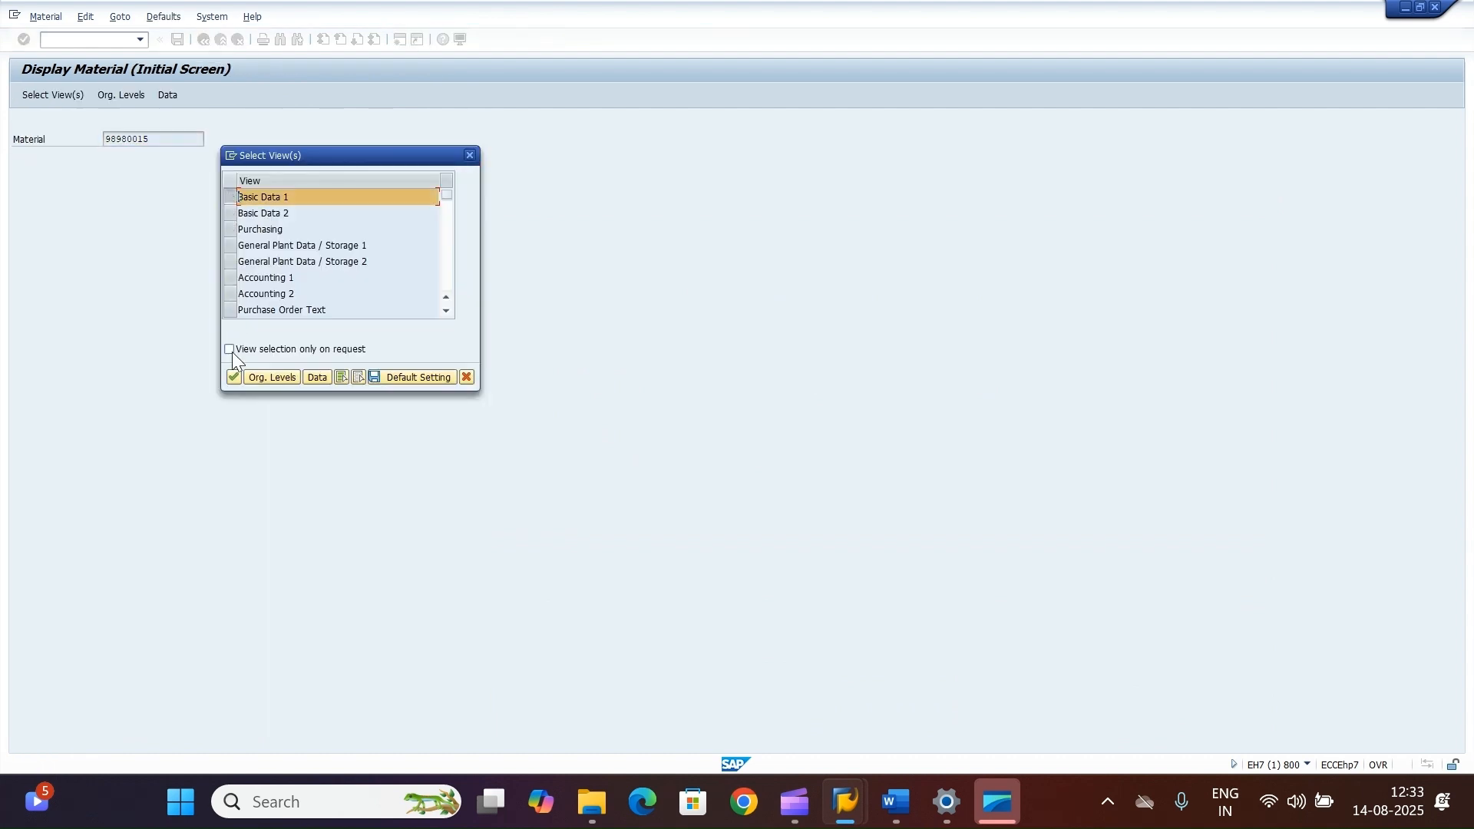
pyautogui.press('Return')
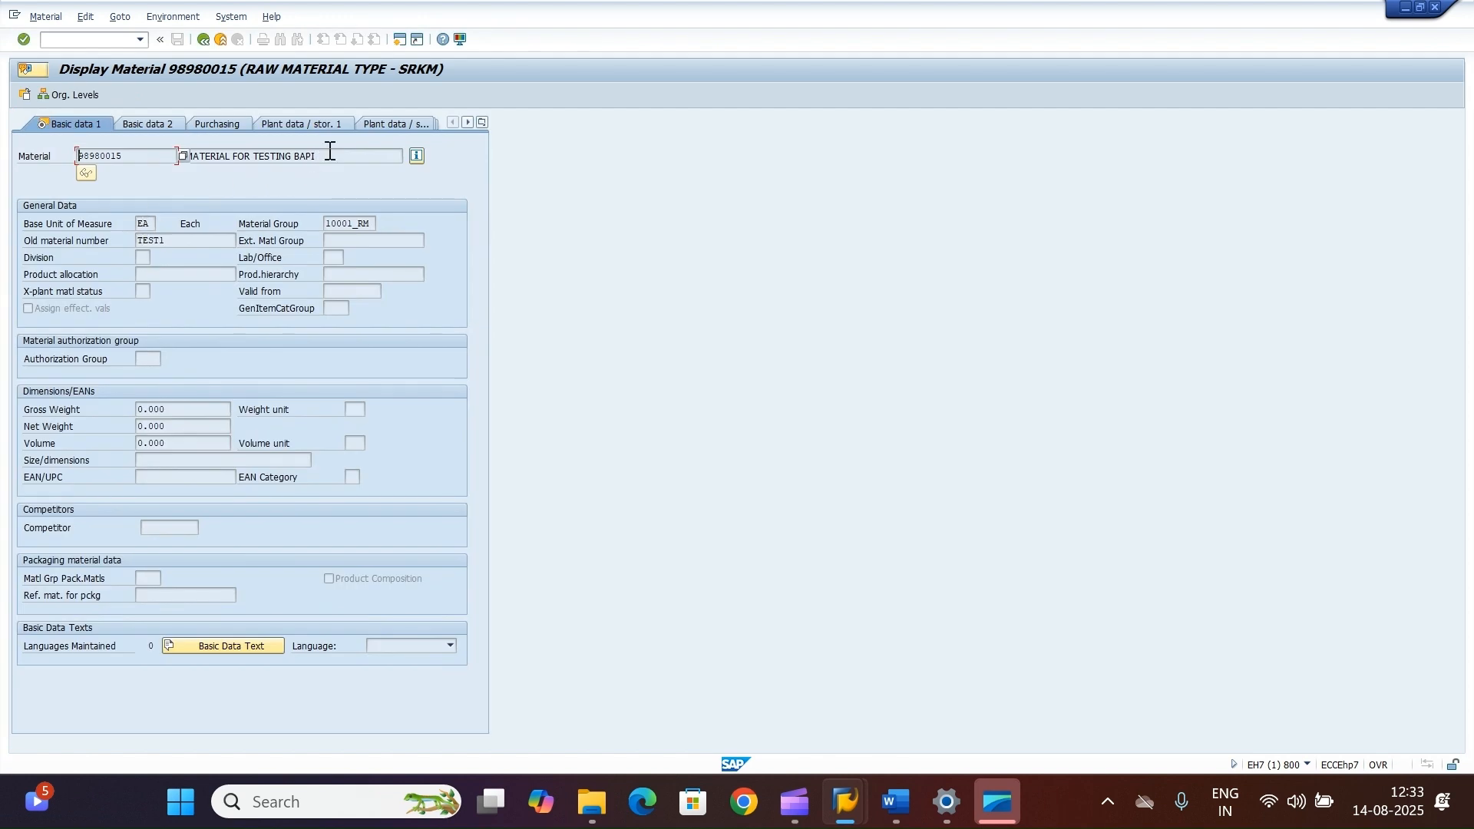
pyautogui.moveTo(328, 153); pyautogui.dragTo(188, 157)
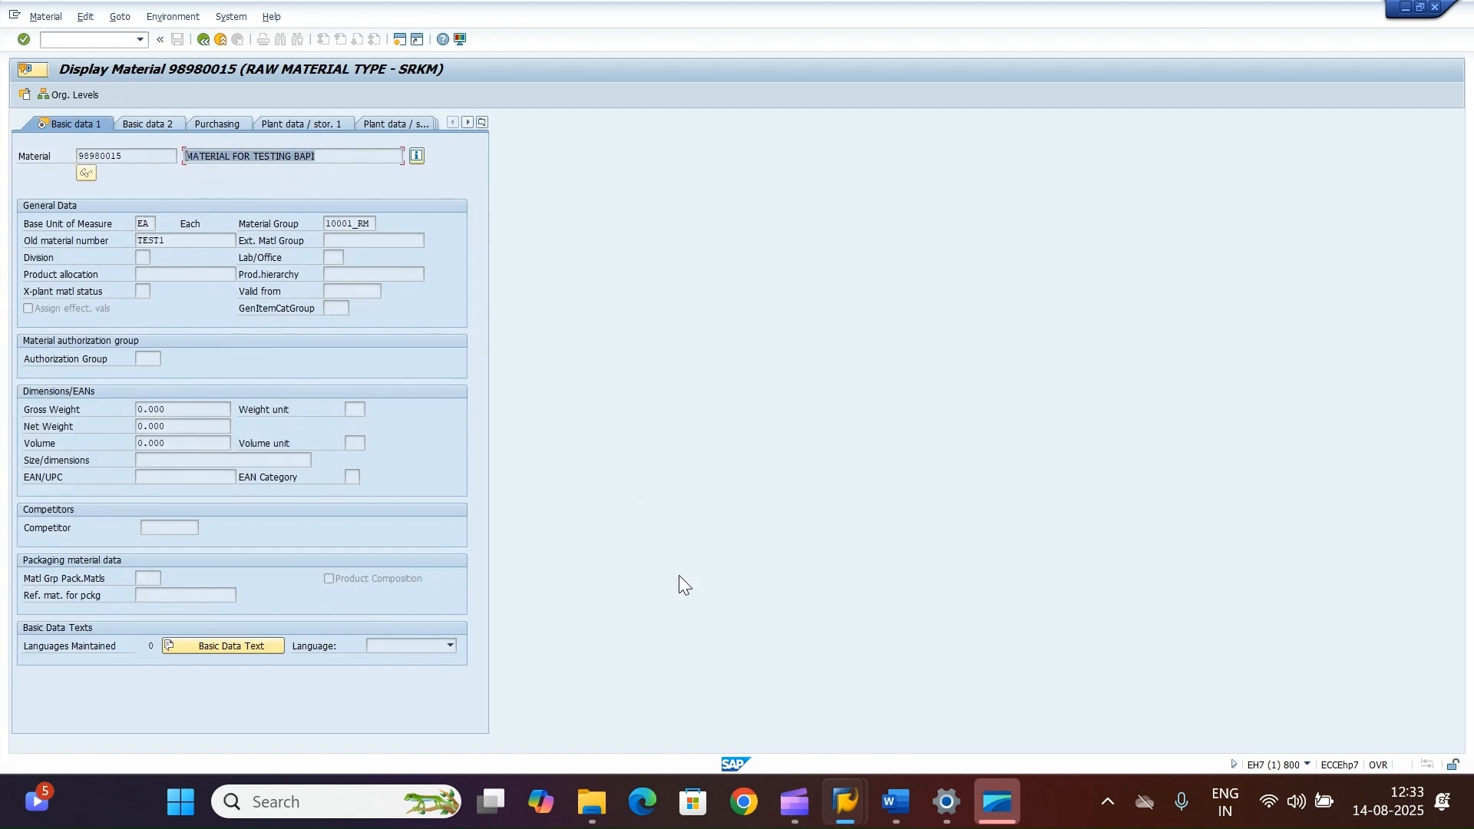
pyautogui.moveTo(846, 802)
pyautogui.click(1094, 688)
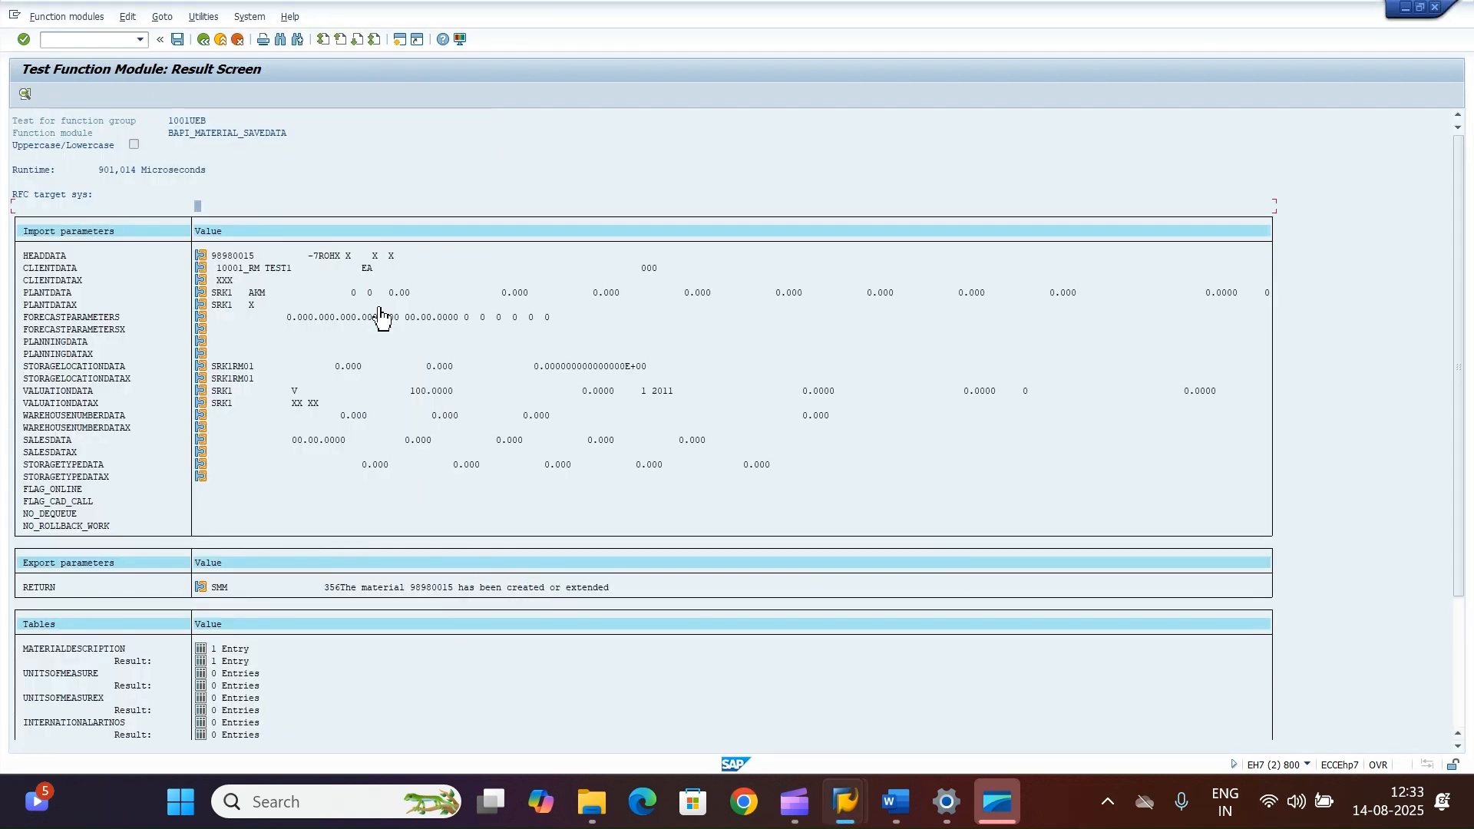